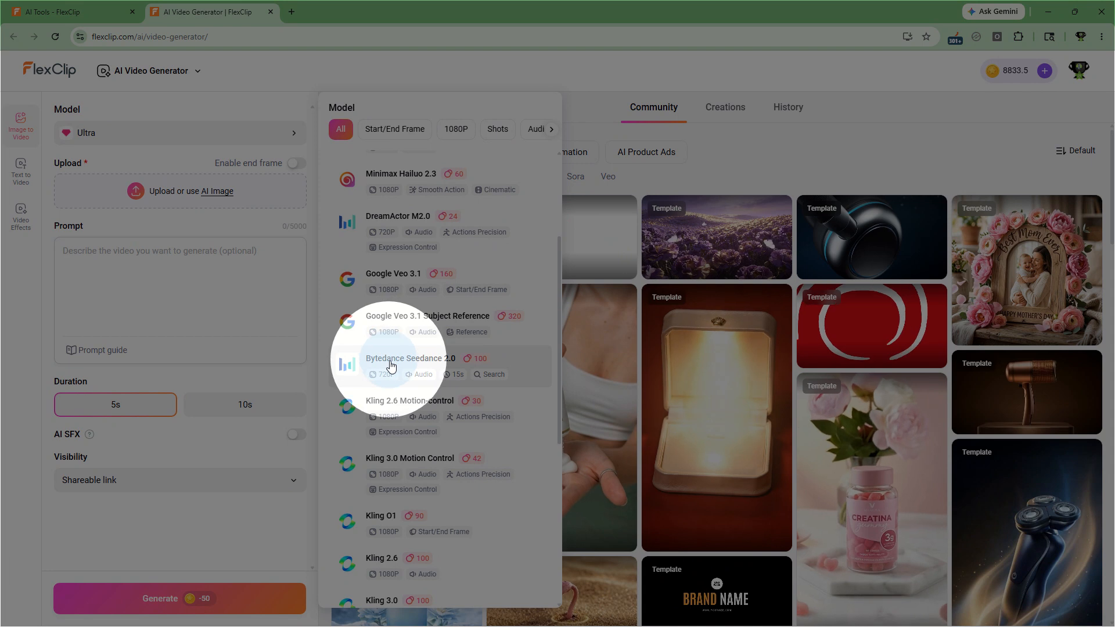
# Step: Leave the video generator's model list and open the AI Video Script tool from the AI Tools page
pyautogui.click(200, 250)
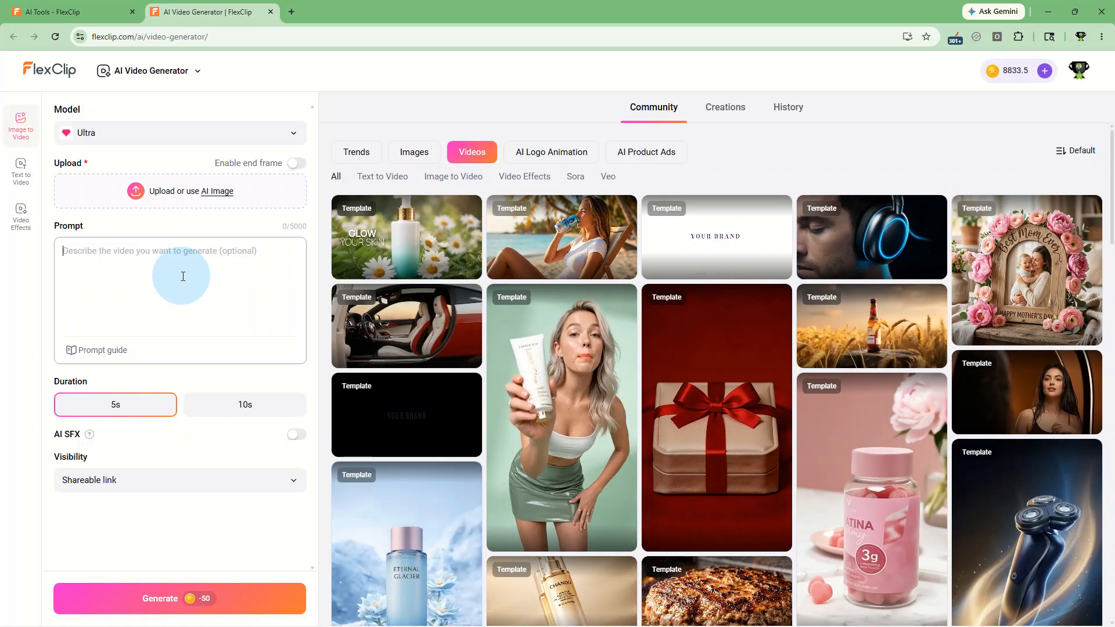
pyautogui.click(76, 14)
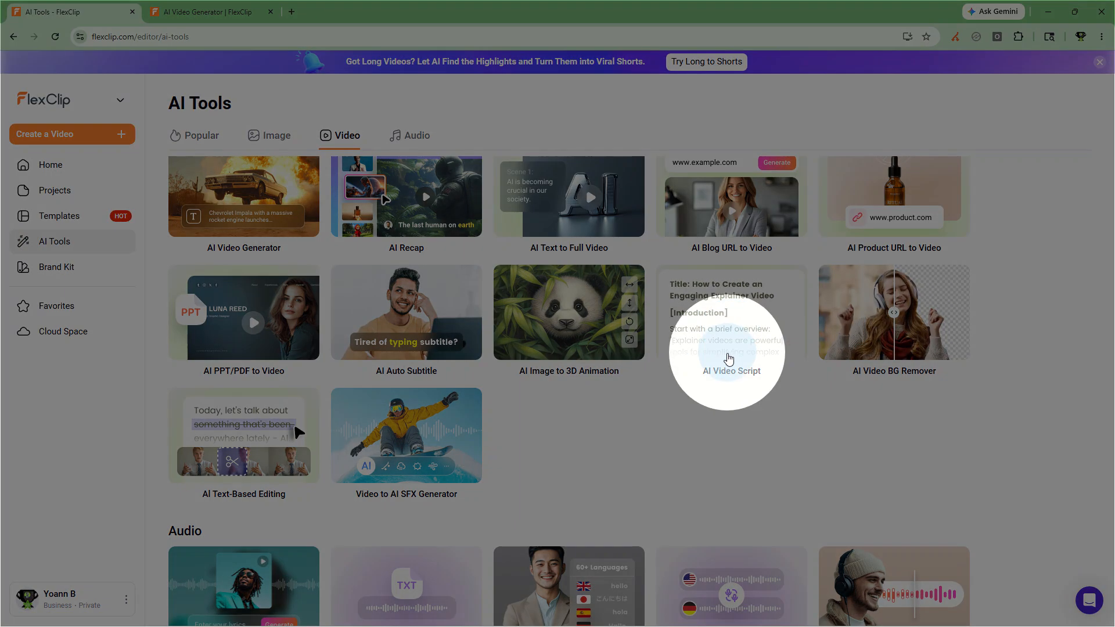
pyautogui.click(729, 357)
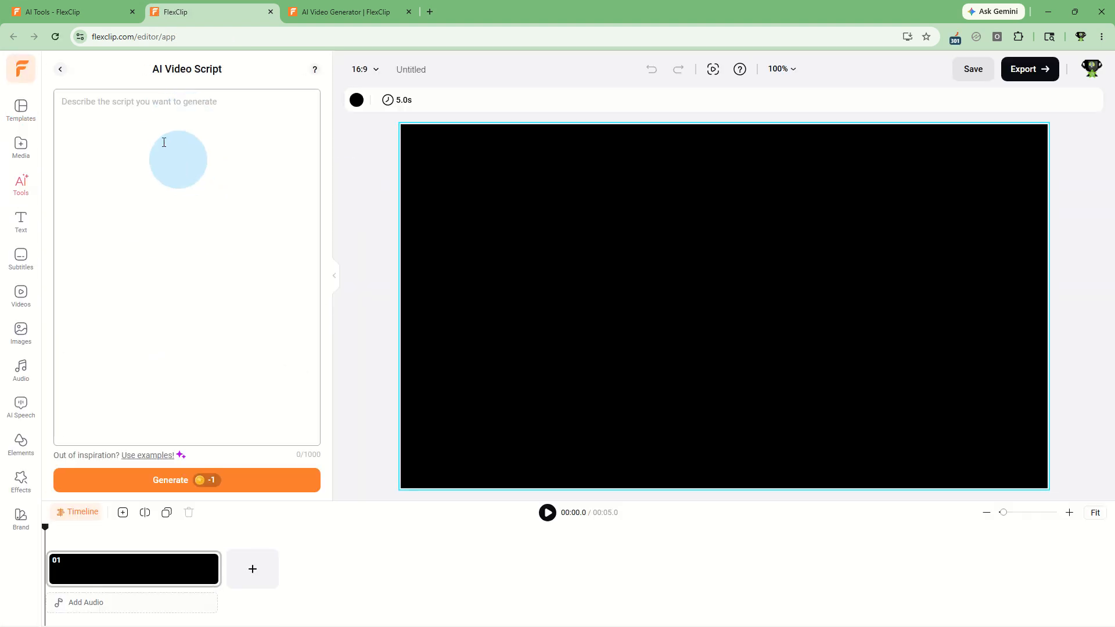
# Step: Enter the promotional text beginning "I recently joined a platform called CreatorContacts" as the script description and generate the script
pyautogui.click(140, 106)
pyautogui.write('Hey everyone! I want to share something really exciting that I recently discovered!')
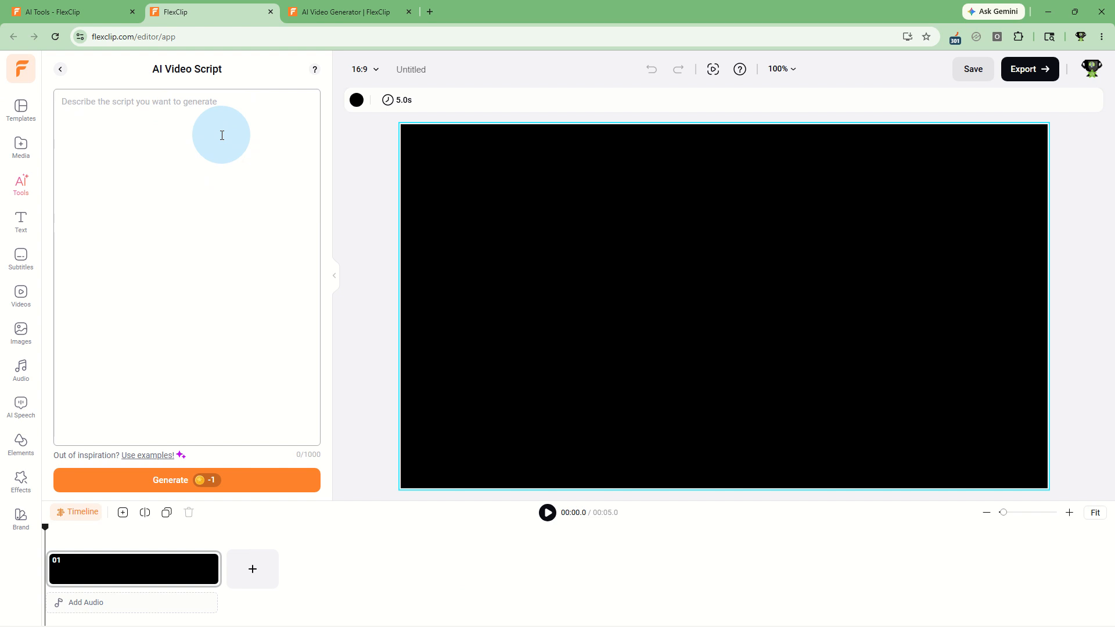
pyautogui.click(124, 186)
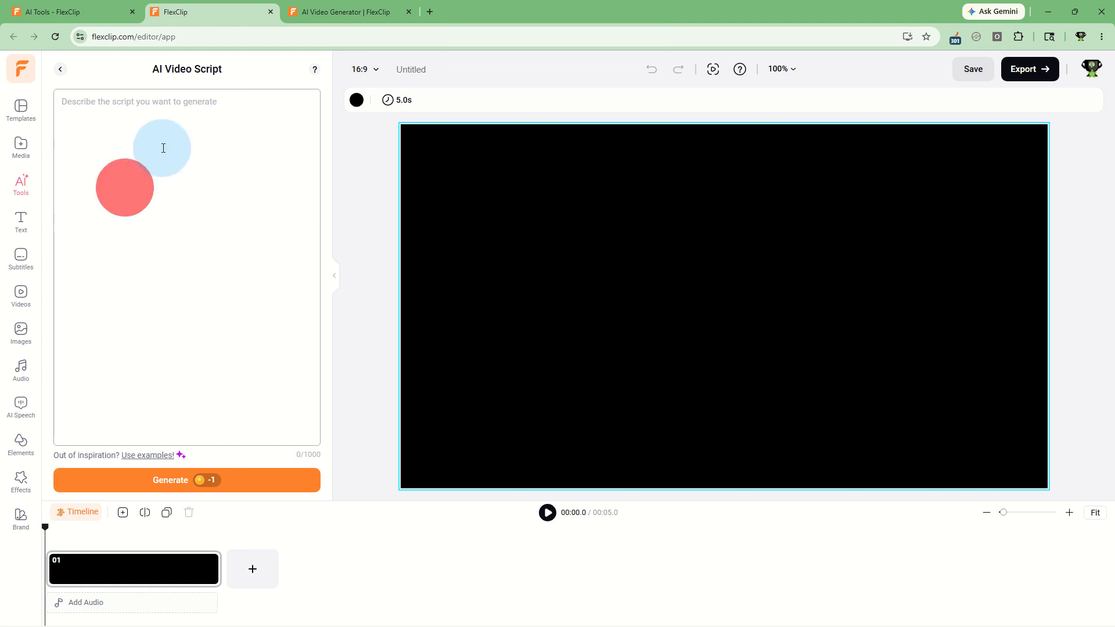
pyautogui.write("I recently joined a platform called CreatorContacts. It's a directory where creators like me list our rates and services completely for free so that sponsors can find us.  If you're a brand looking for YouTube creators to sponsor, you can search by niche, location, subscriber count, and most importantly the creators' listed rates and services offered, with no guesswork. See what they charge before contacting them directly. Stop sending dozens of emails and waiting days to hear back about pricing. Find creators that match your campaign.  I've listed my rates for things like Sponsorship Rates, Product Review Rates, Brand Mention Rates, Collaboration Terms, Turnaround Times, Payment Preferences, plus 31 additional fields including exclusivity terms, usage rights, content licensing rates, and more.  Other creators also use it to find editors, thumbnail designers, collaborators, even mentors.  I'll leave link in the description. It gets you to the site and gives you 5% off when subscribing.")
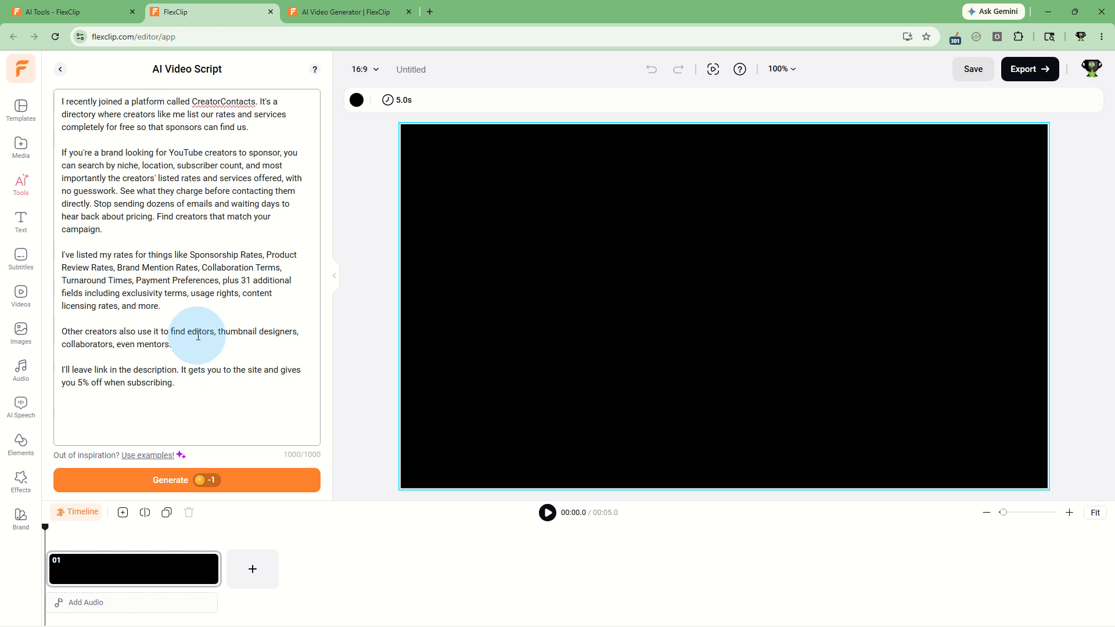
pyautogui.moveTo(210, 481)
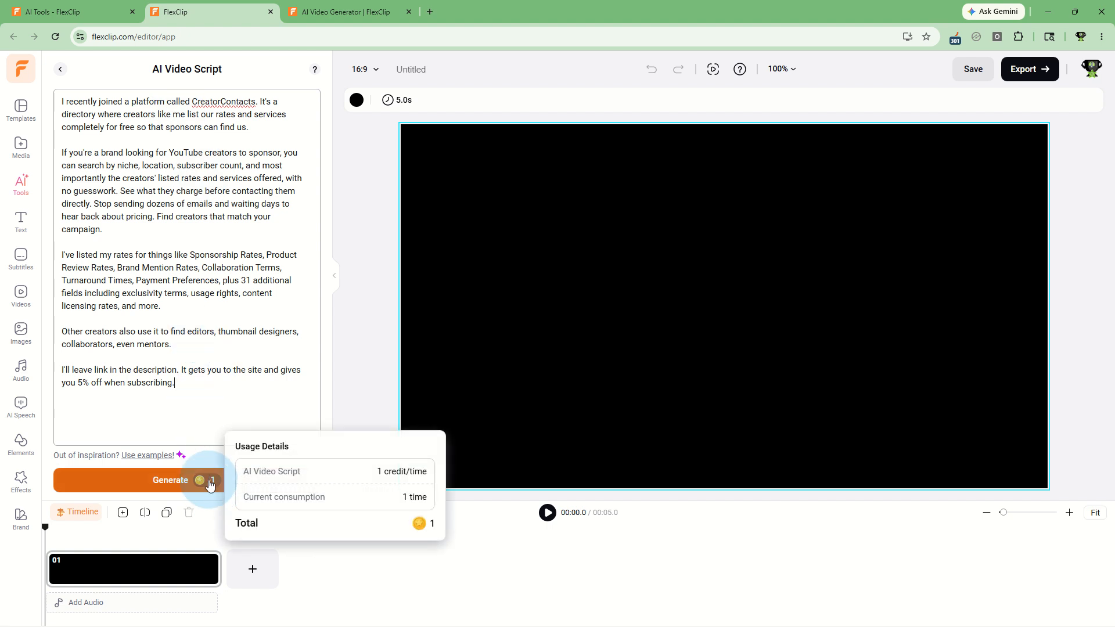
pyautogui.click(152, 488)
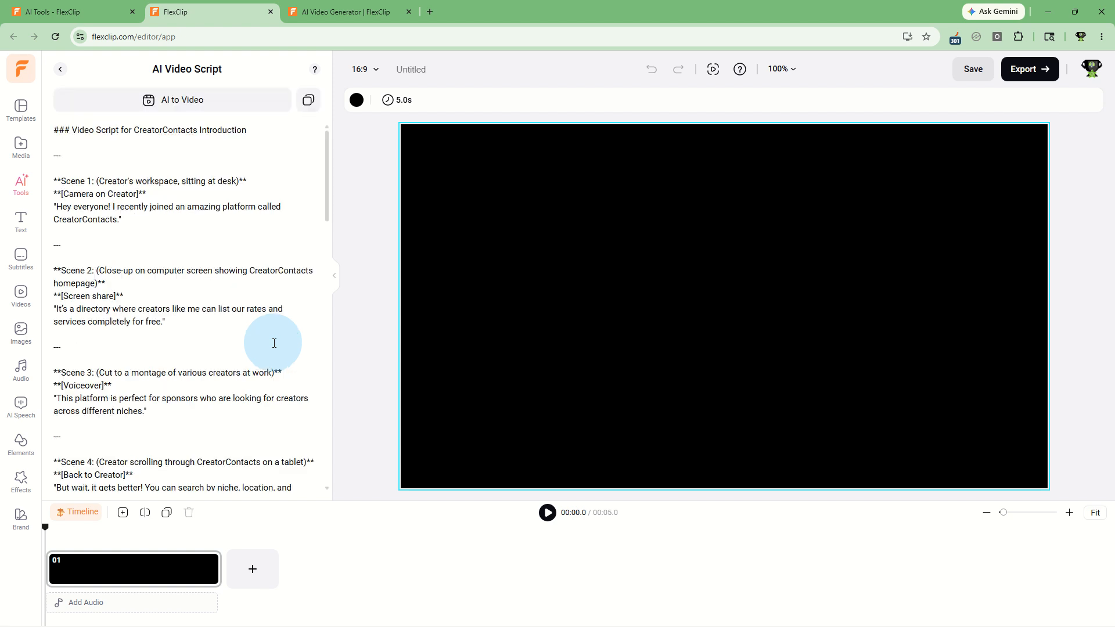
# Step: Send the generated script to AI Text to Full Video and proceed through its scene list to the settings stage
pyautogui.click(187, 101)
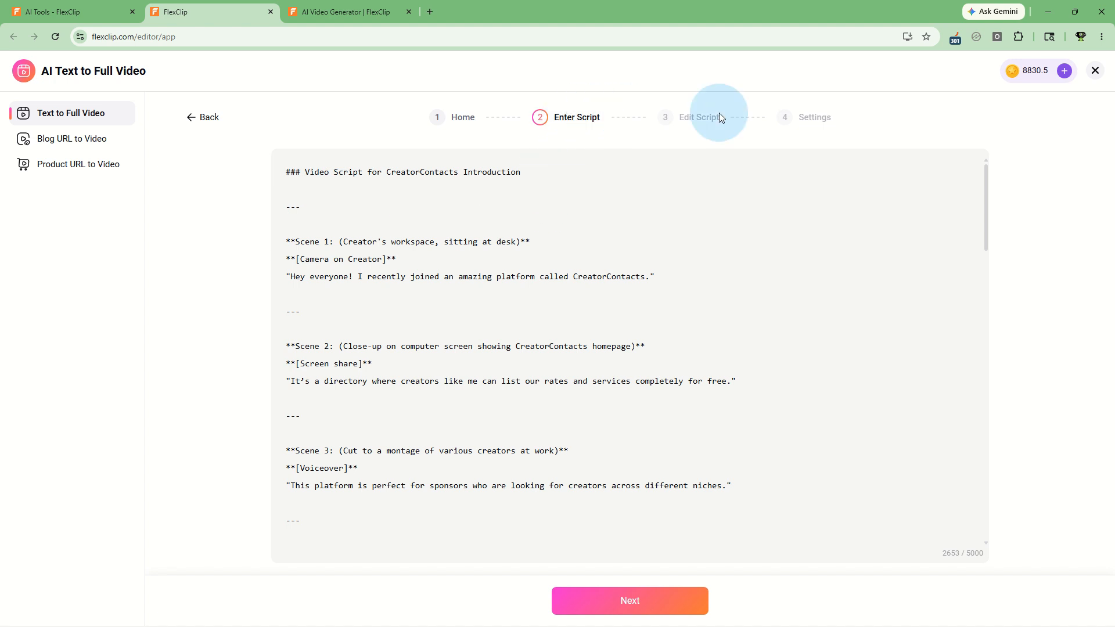
pyautogui.click(643, 592)
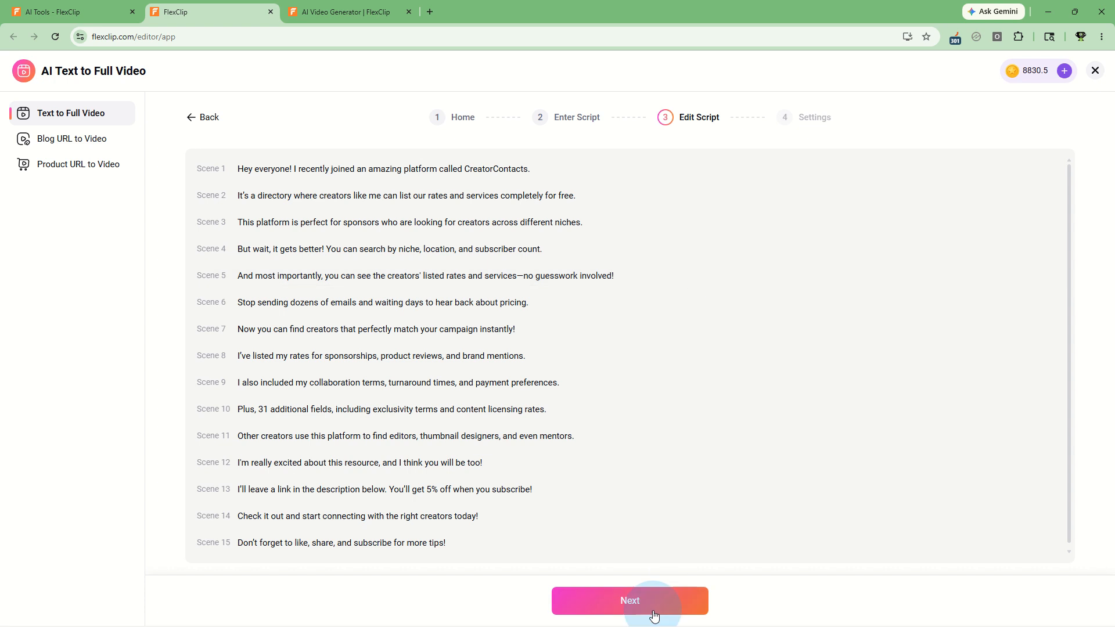
pyautogui.click(653, 600)
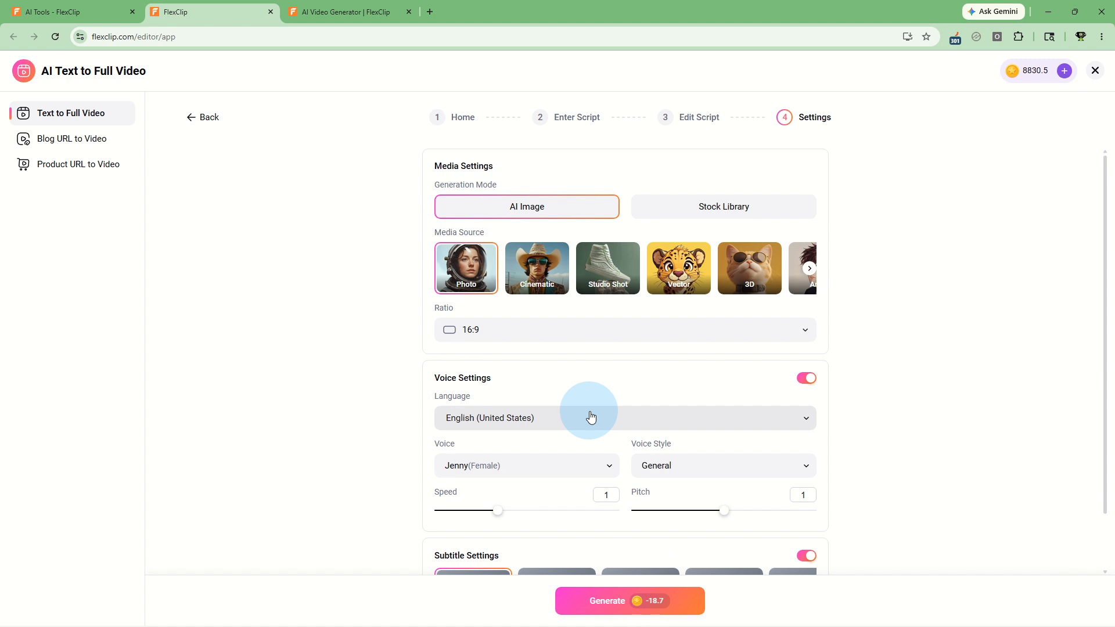
# Step: Return to the Enter Script stage and copy the full Scene 1 text, from its heading to the spoken line
pyautogui.click(579, 119)
pyautogui.click(642, 369)
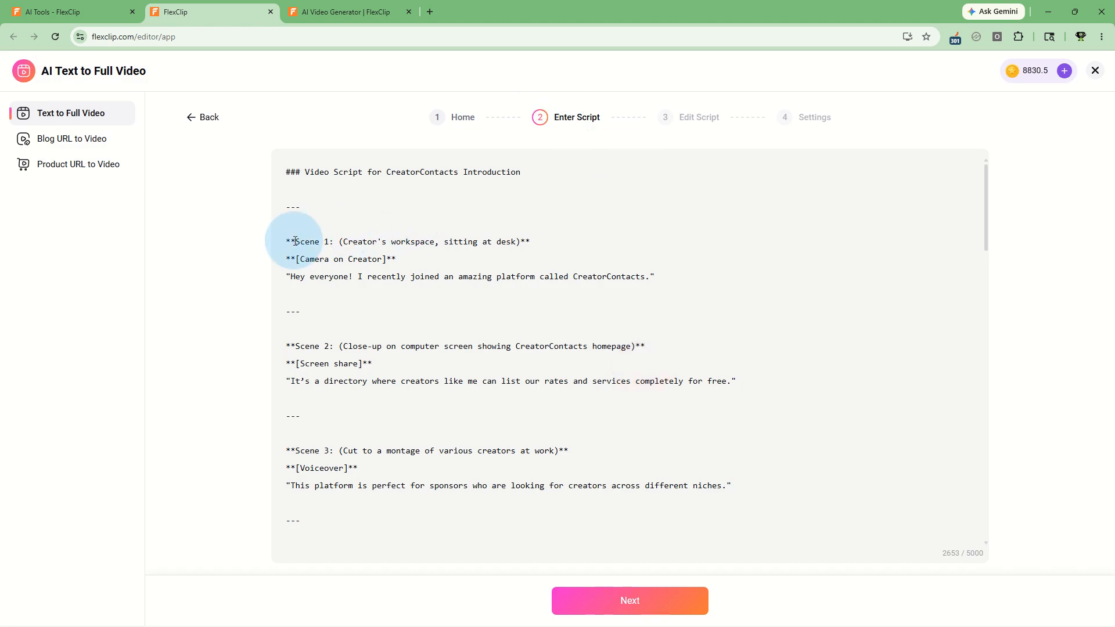
pyautogui.moveTo(285, 240); pyautogui.dragTo(660, 278)
pyautogui.hotkey('ctrl', 'c')
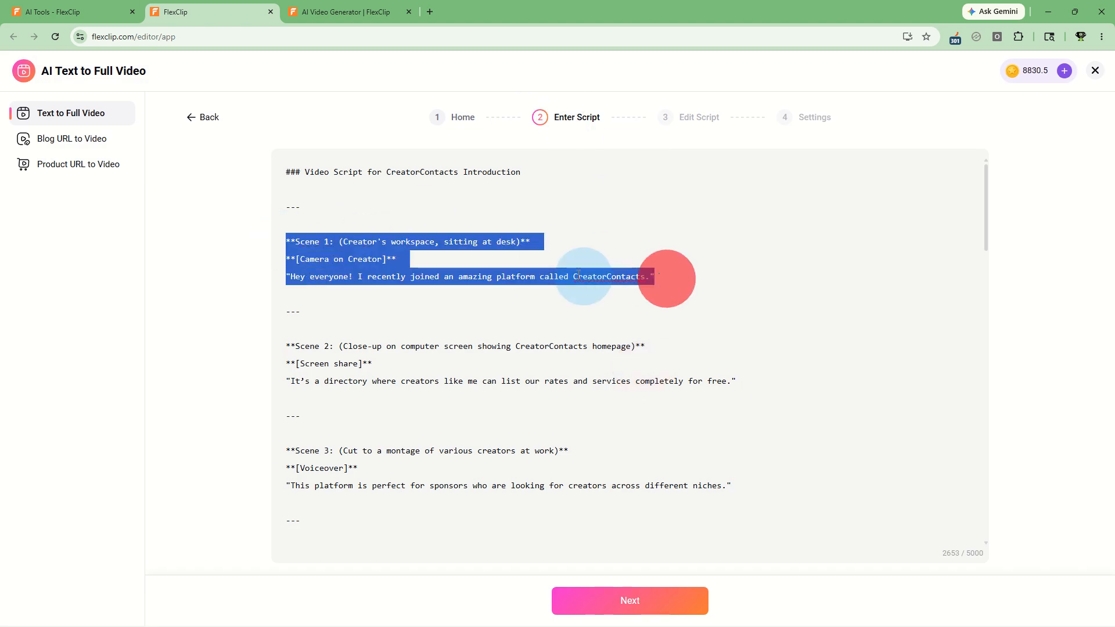
# Step: Open a fresh AI Video Generator page from AI Tools and close the old generator page
pyautogui.click(358, 12)
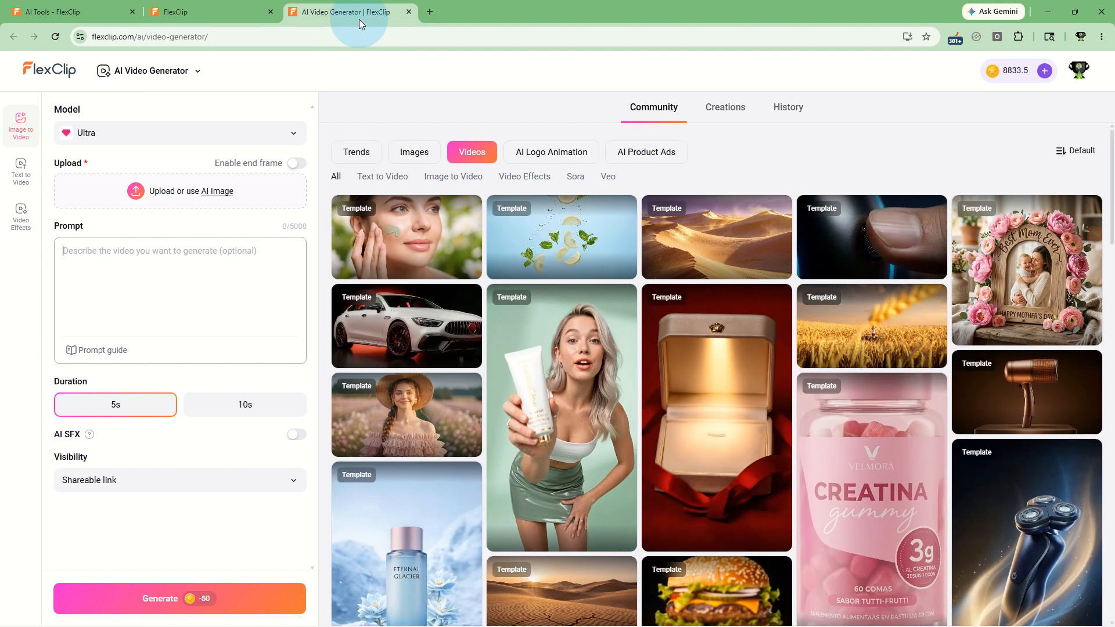
pyautogui.click(58, 10)
pyautogui.click(219, 255)
pyautogui.scroll(2, 225, 268)
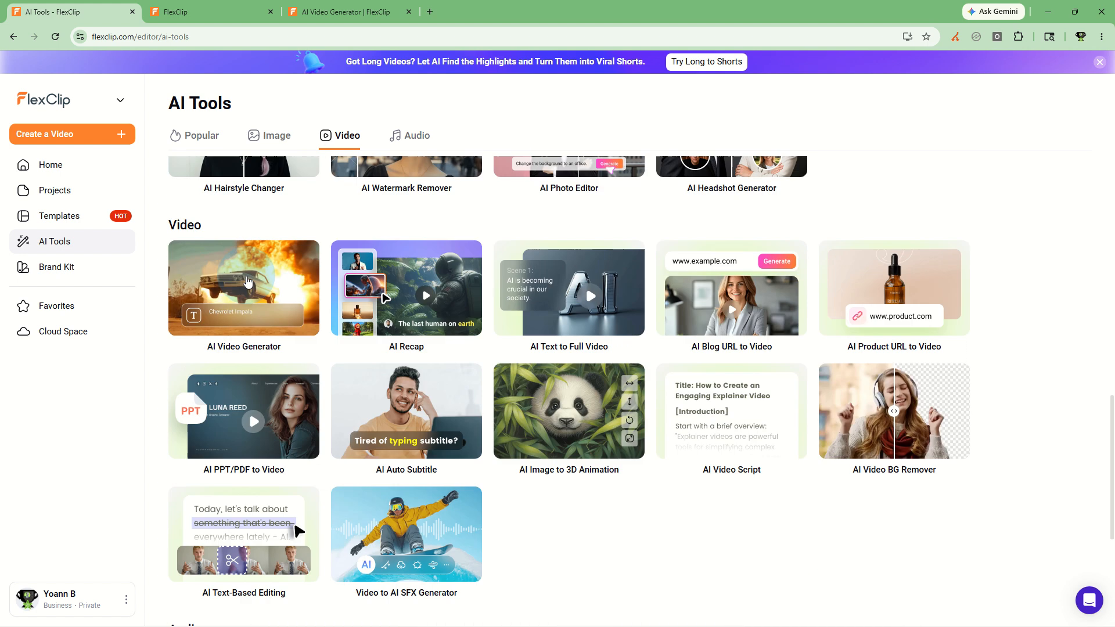
pyautogui.click(223, 291)
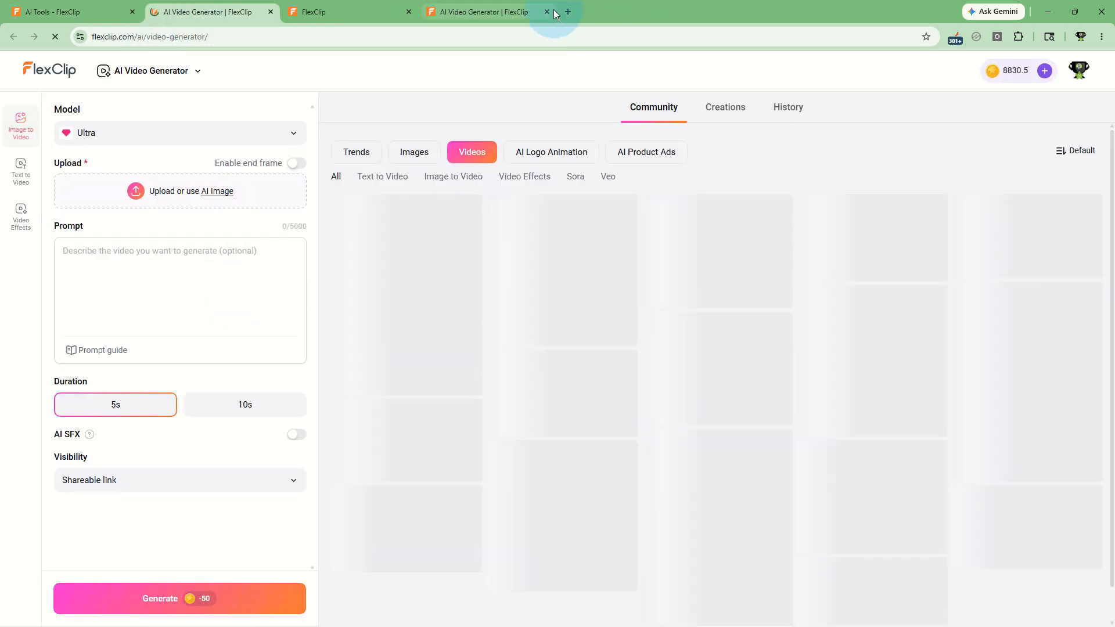
pyautogui.click(546, 12)
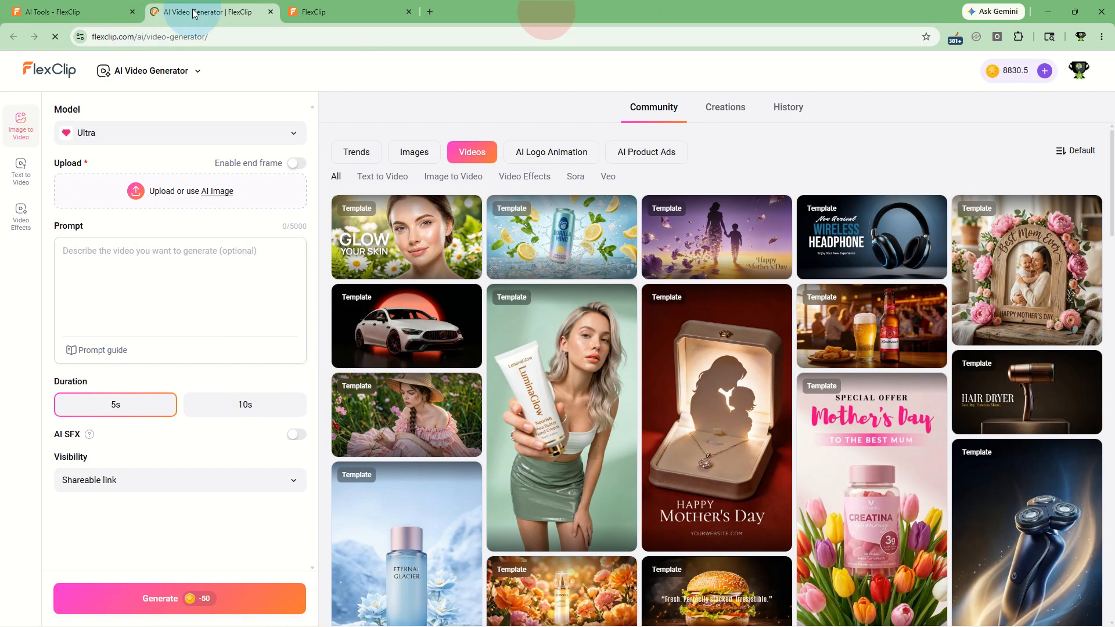
# Step: Choose the Bytedance Seedance 2.0 model and paste the copied Scene 1 text as the video prompt
pyautogui.click(163, 251)
pyautogui.click(119, 140)
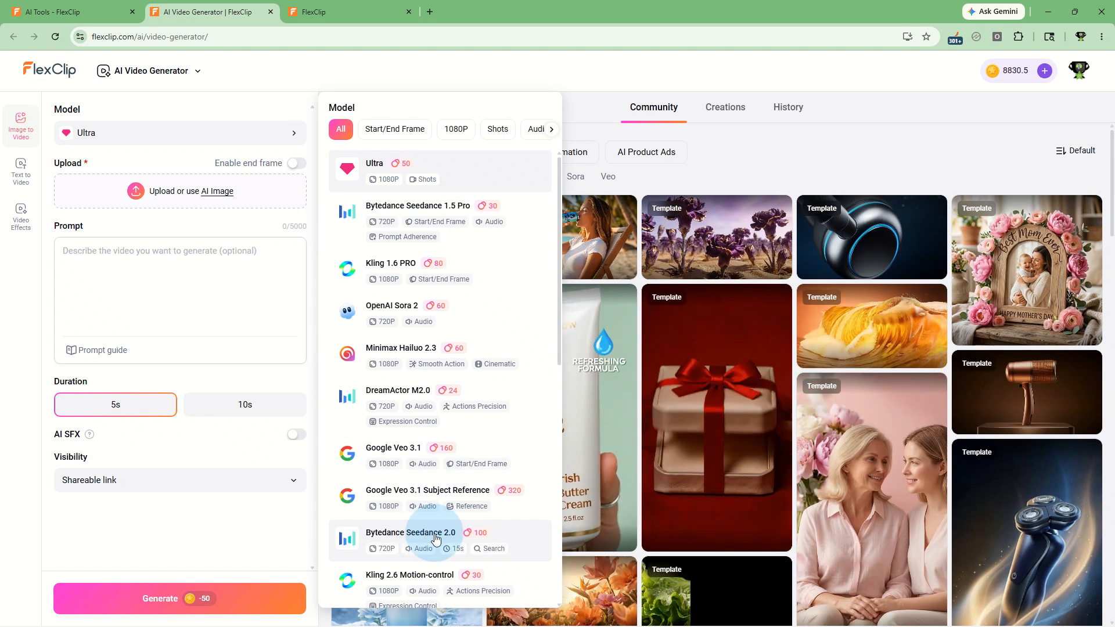
pyautogui.click(436, 538)
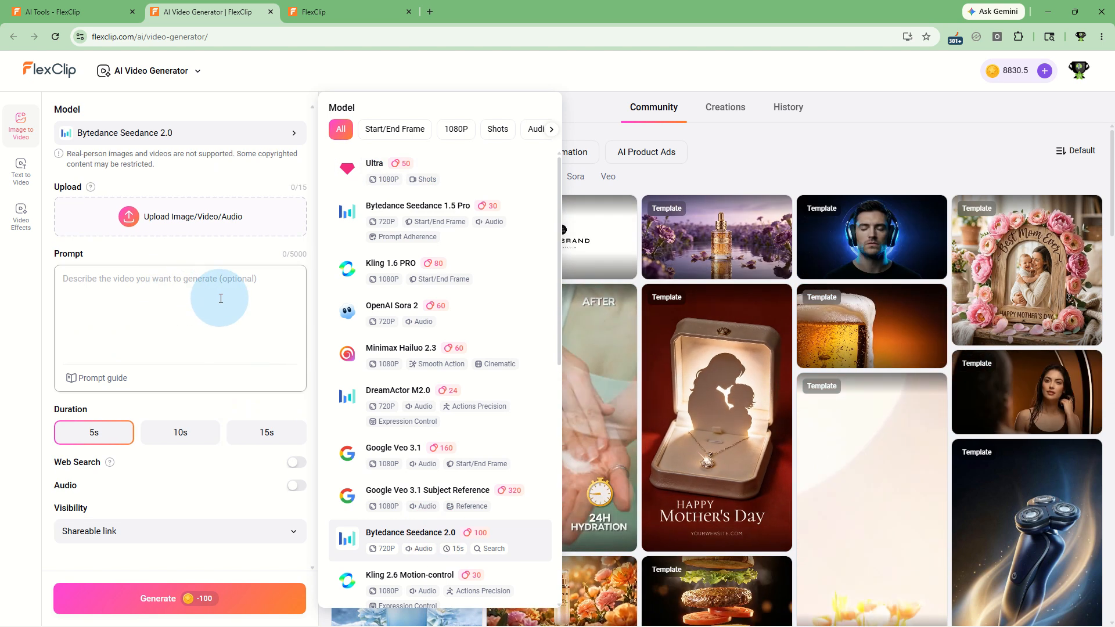
pyautogui.click(149, 280)
pyautogui.hotkey('ctrl', 'v')
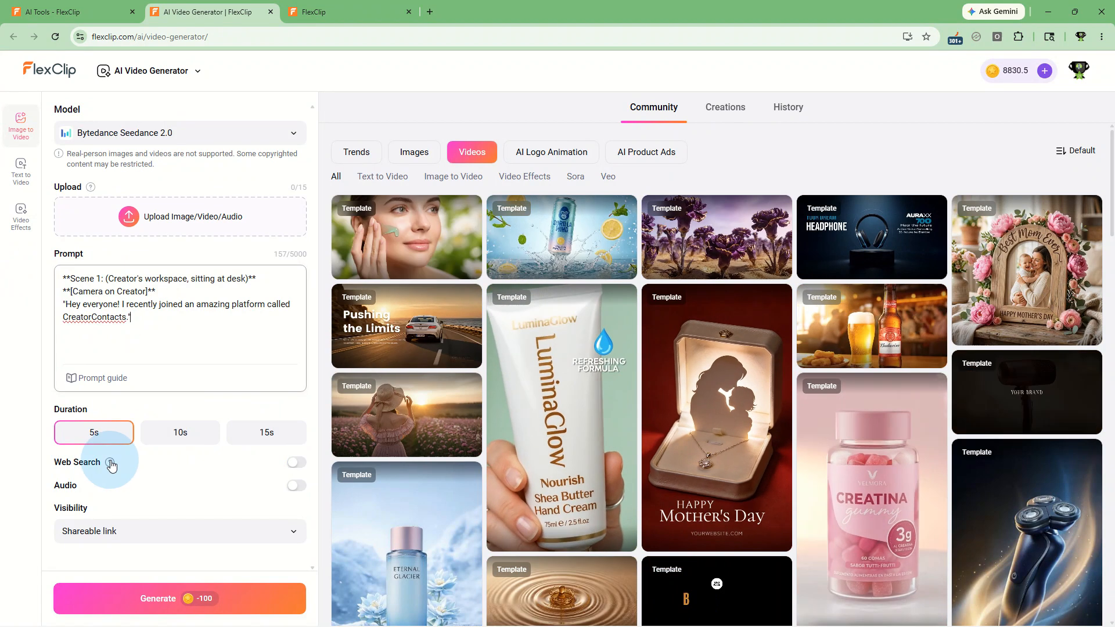
# Step: Try the Web Search and Audio options, turning each one on and back off
pyautogui.moveTo(111, 465)
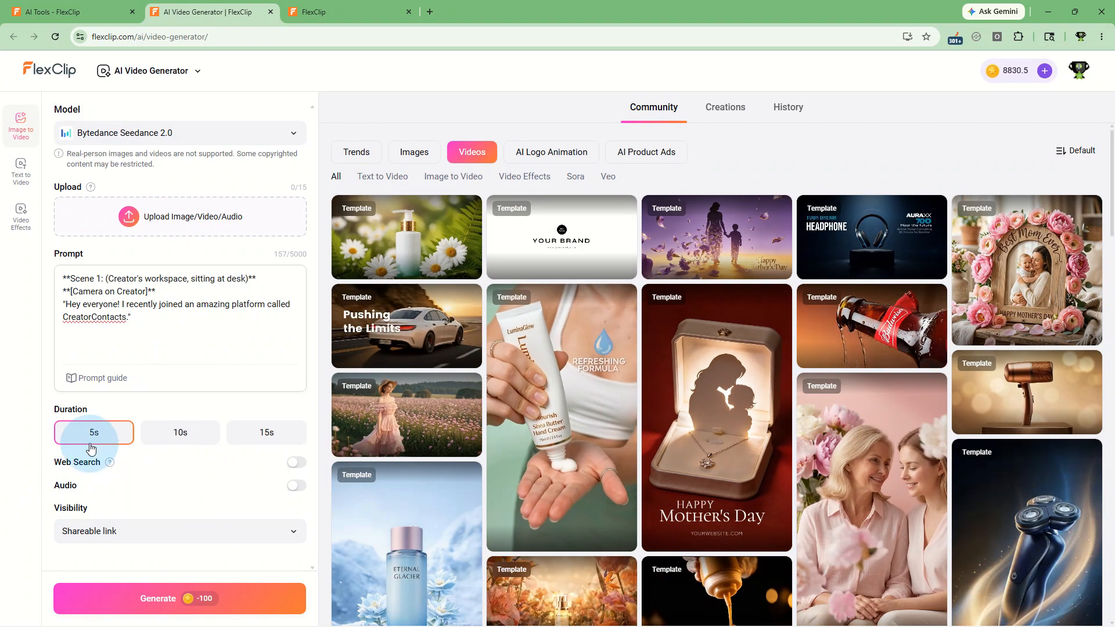
pyautogui.click(296, 463)
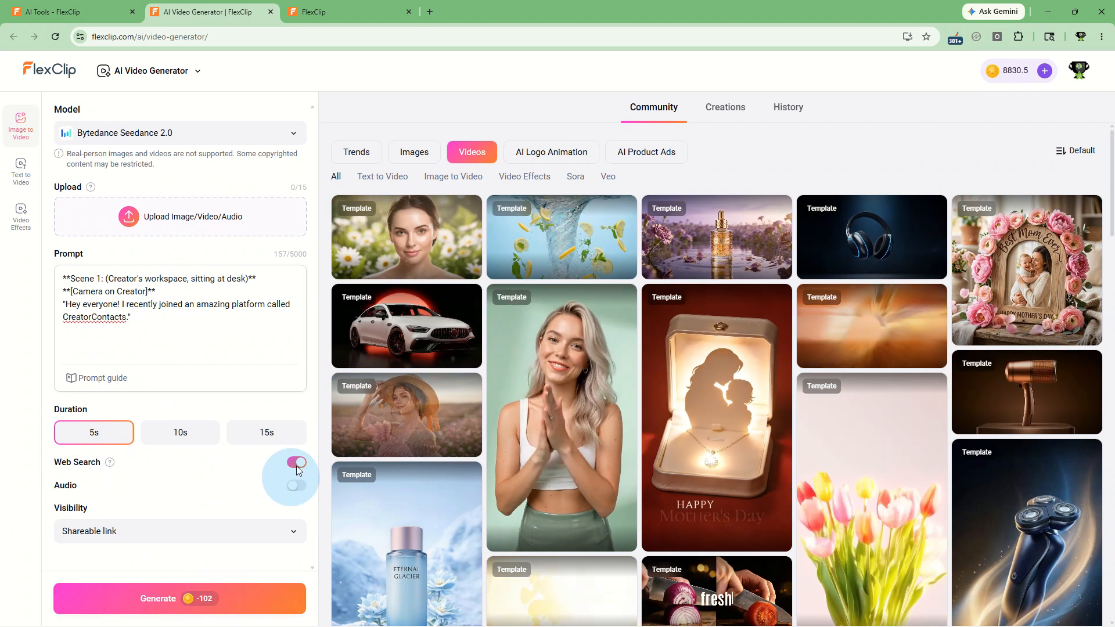
pyautogui.click(296, 463)
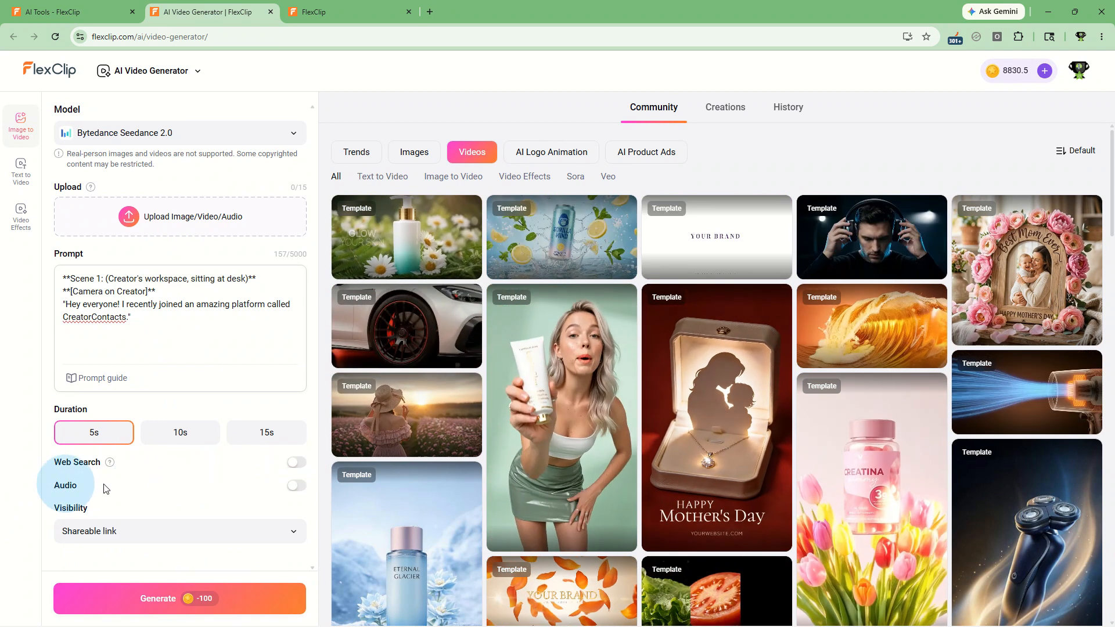
pyautogui.click(300, 488)
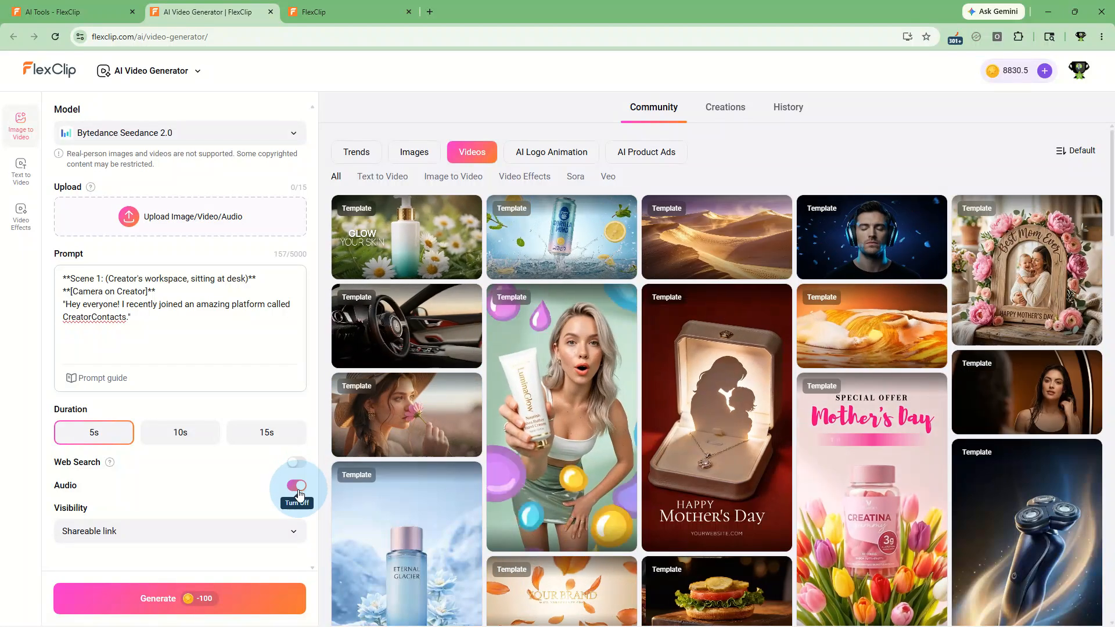
pyautogui.click(297, 488)
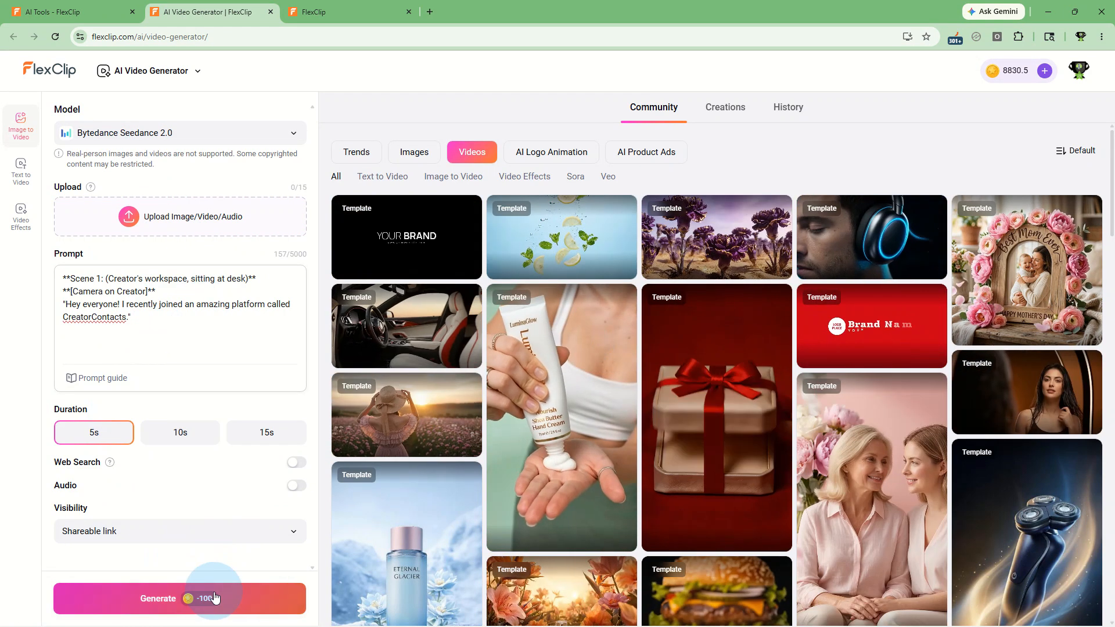
# Step: Generate the 5s Scene 1 video with Bytedance Seedance 2.0
pyautogui.moveTo(214, 600)
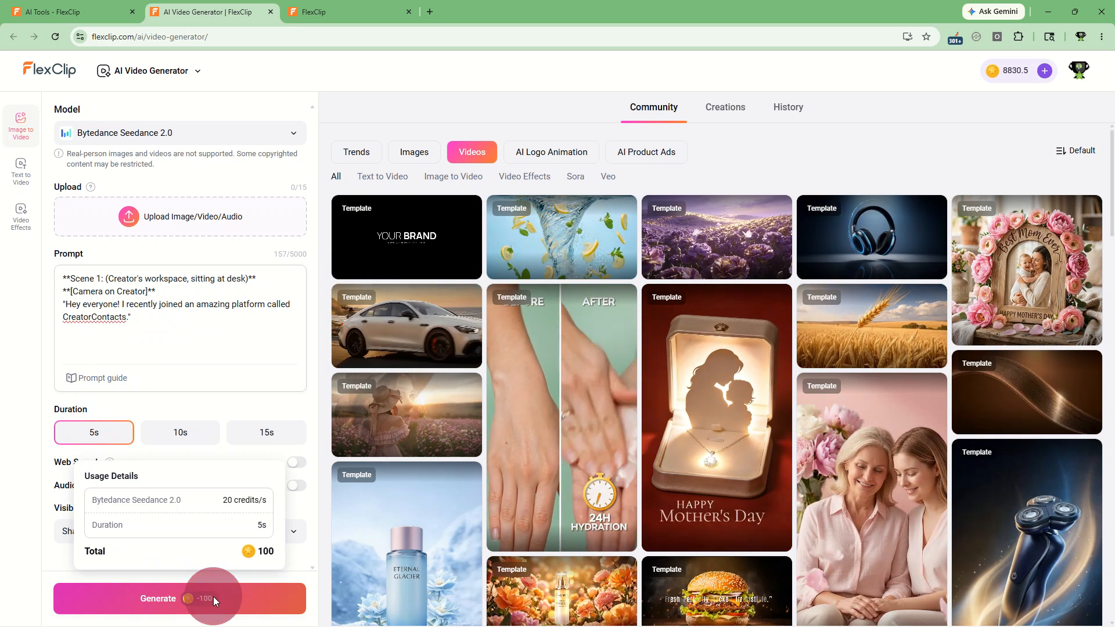
pyautogui.click(214, 598)
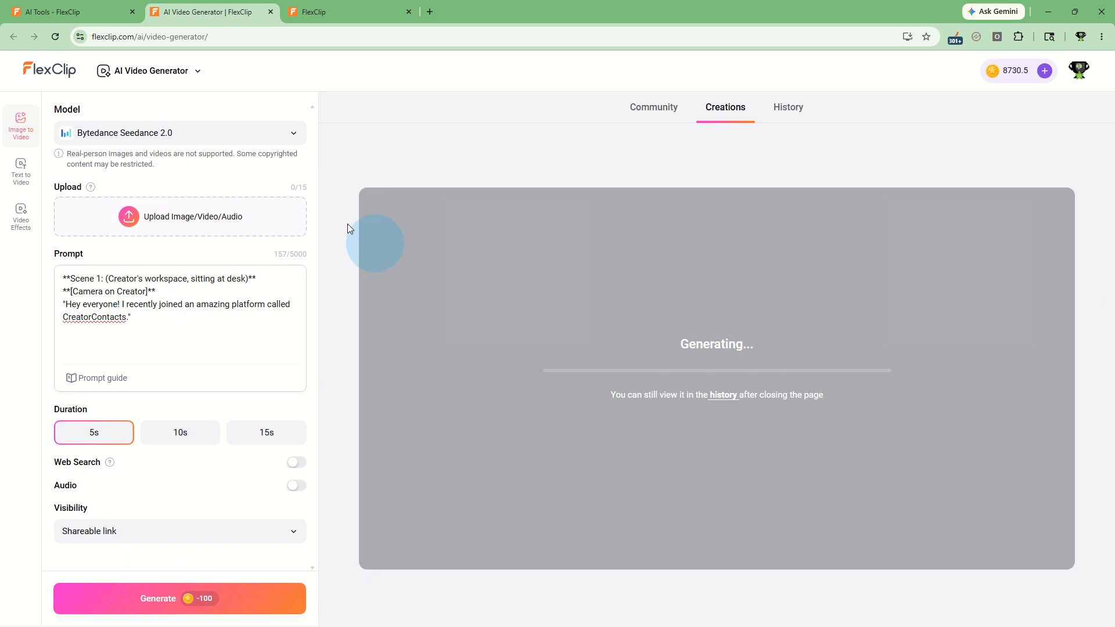
# Step: Copy the Scene 2 text from the script and replace the video generator's prompt with it
pyautogui.click(96, 23)
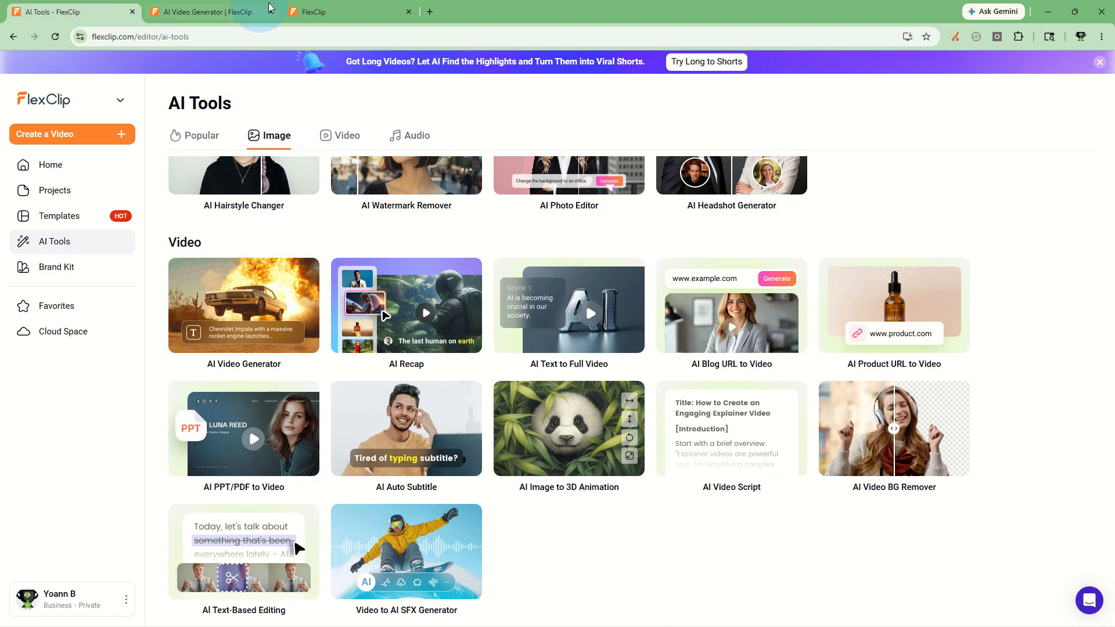
pyautogui.click(304, 10)
pyautogui.moveTo(287, 346); pyautogui.dragTo(759, 376)
pyautogui.hotkey('ctrl', 'c')
pyautogui.click(206, 13)
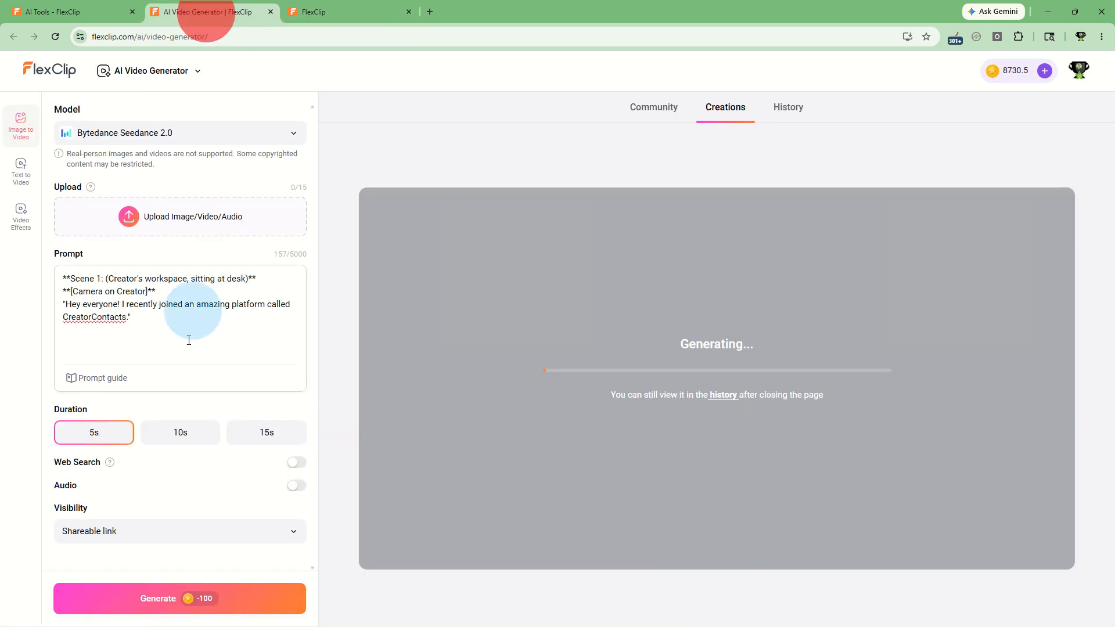
pyautogui.hotkey('ctrl', 'a')
pyautogui.hotkey('ctrl', 'v')
# Step: Switch the video generator's model to Bytedance Seedance 1.5 Pro for the Scene 2 prompt
pyautogui.click(150, 132)
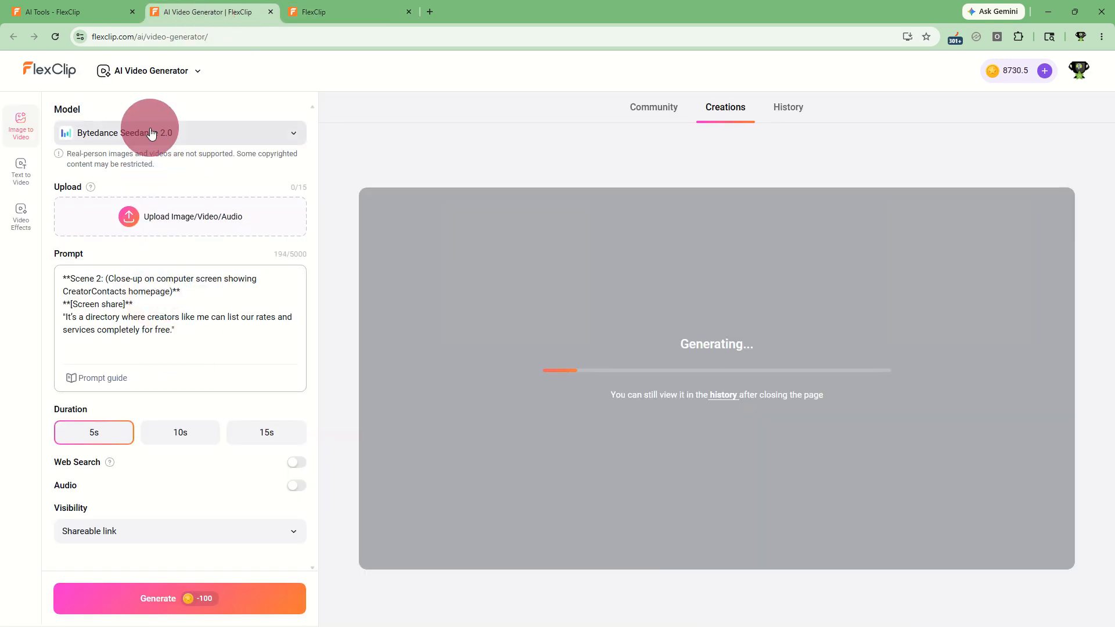
pyautogui.click(402, 210)
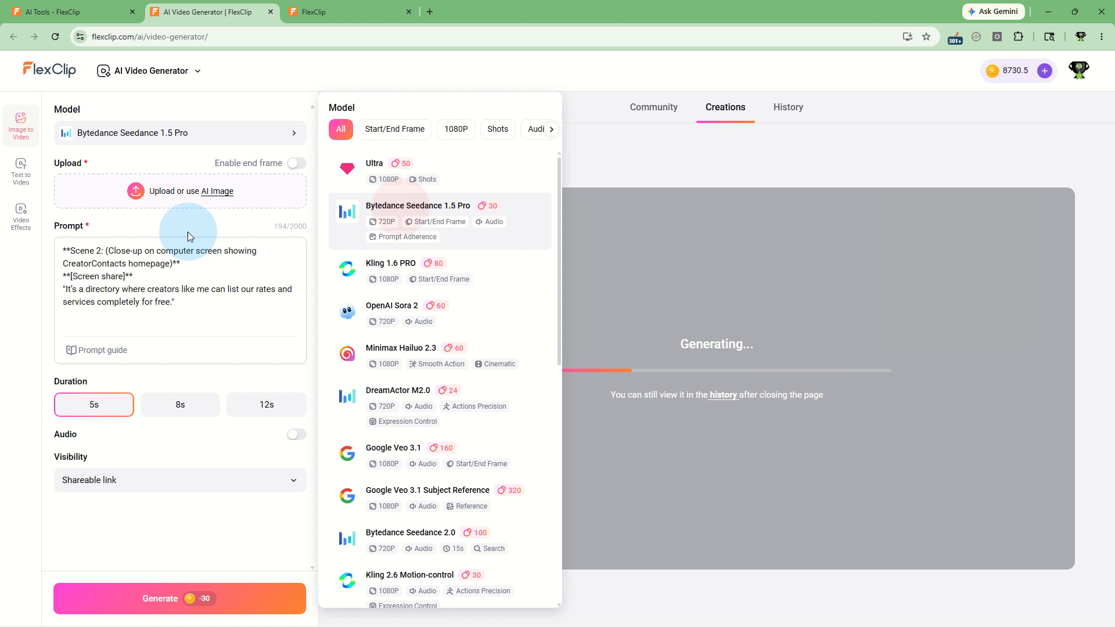
pyautogui.click(405, 212)
pyautogui.click(210, 273)
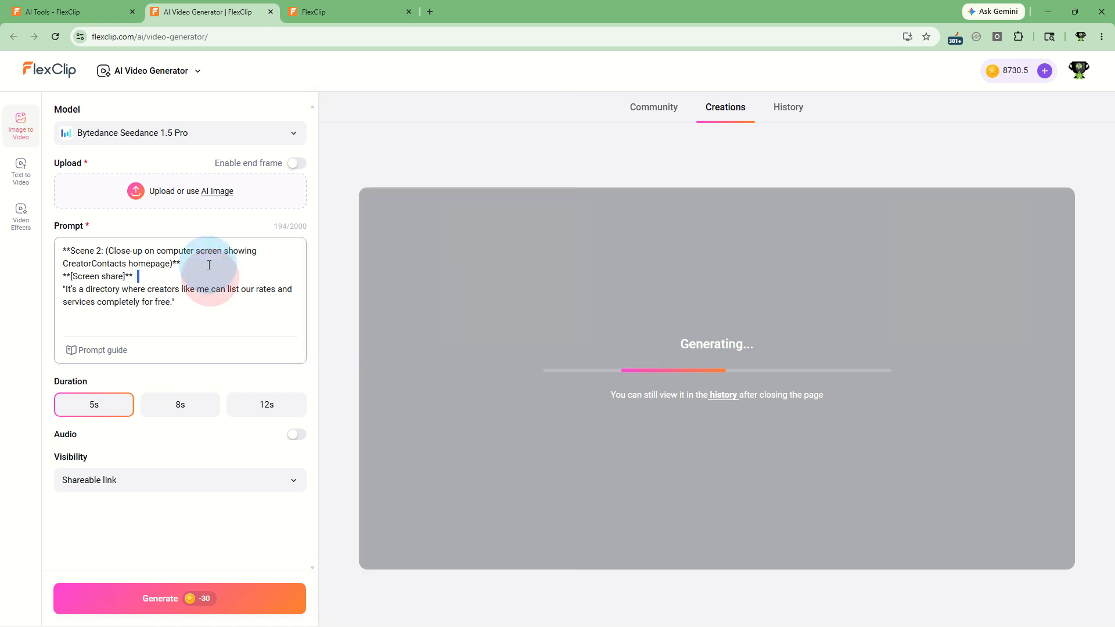
# Step: Upload the portrait photo of the man in a suit as source image and generate the 5s Scene 2 video
pyautogui.click(210, 597)
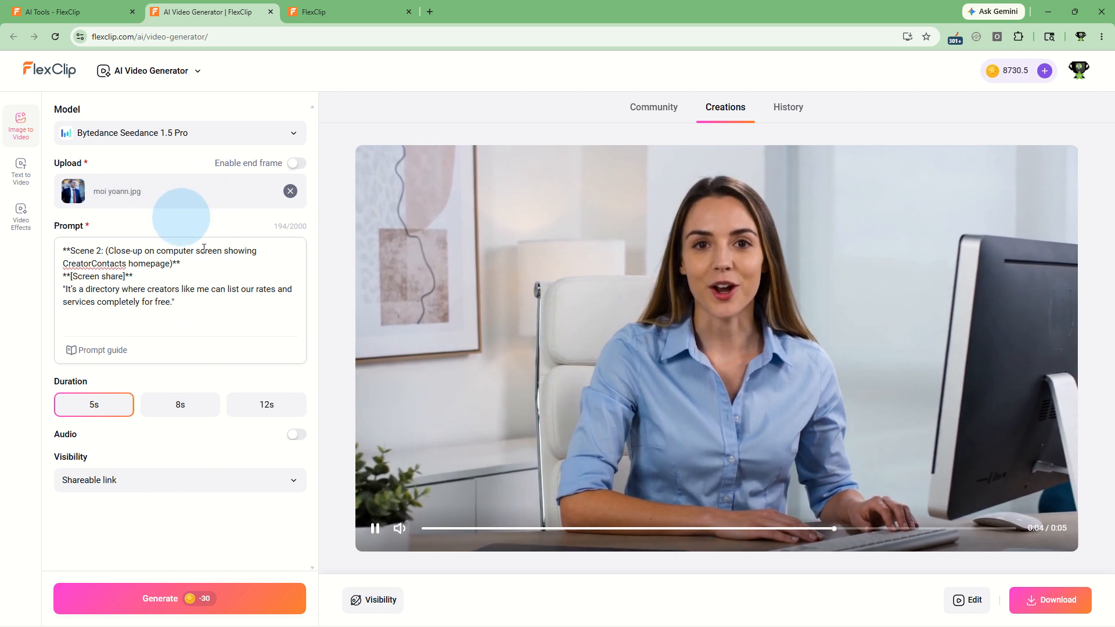
pyautogui.moveTo(199, 598)
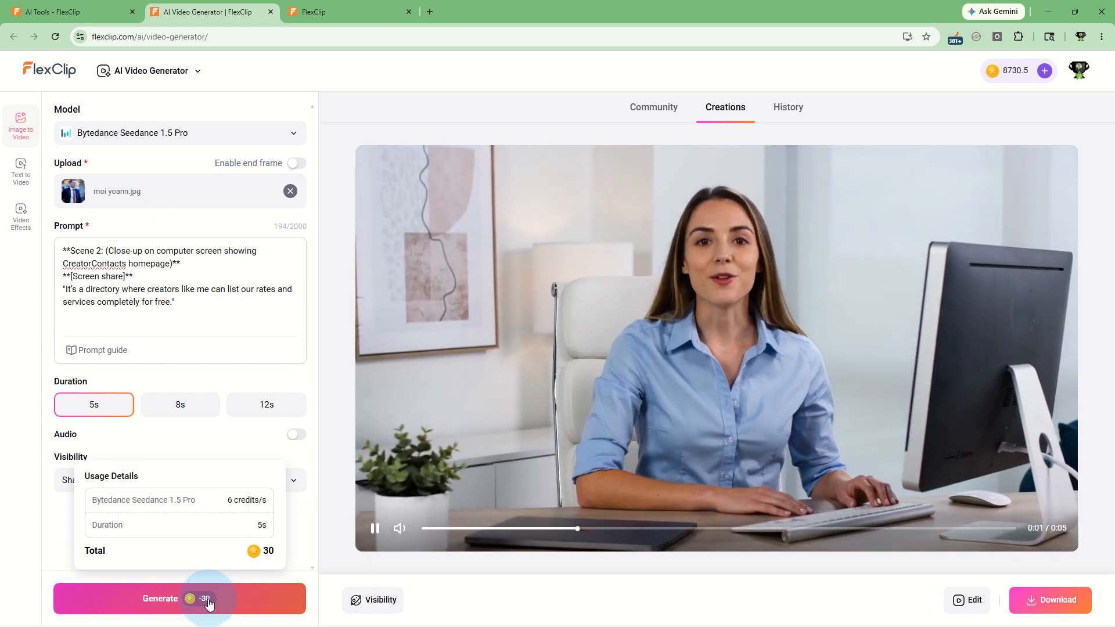
pyautogui.click(210, 604)
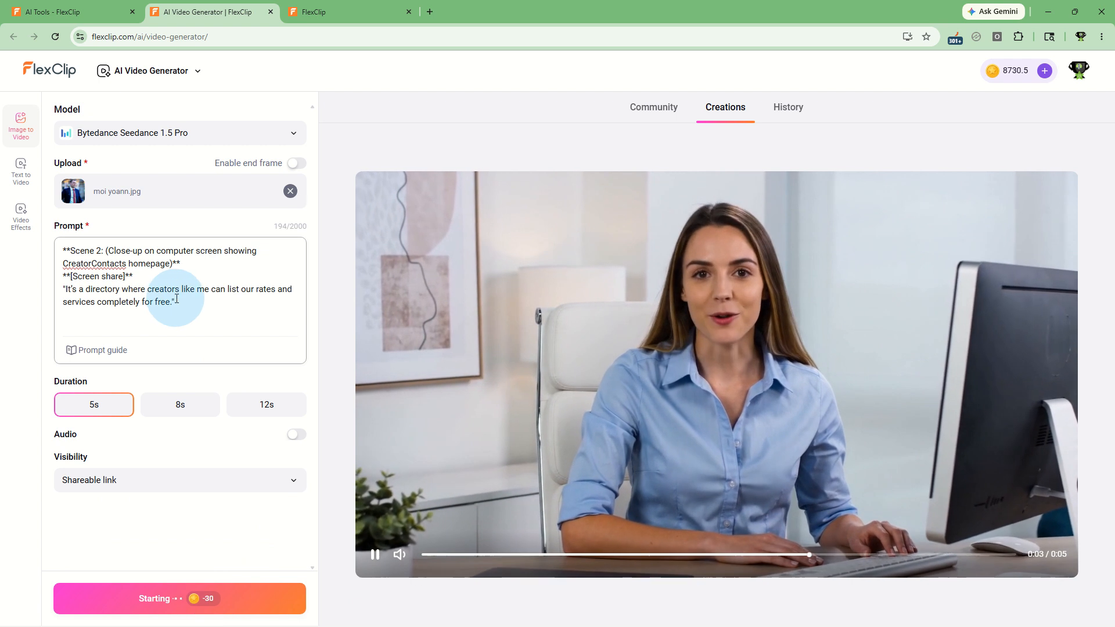
# Step: Copy the Scene 3 text about the creator montage from the script and replace the video generator's prompt with it
pyautogui.click(79, 12)
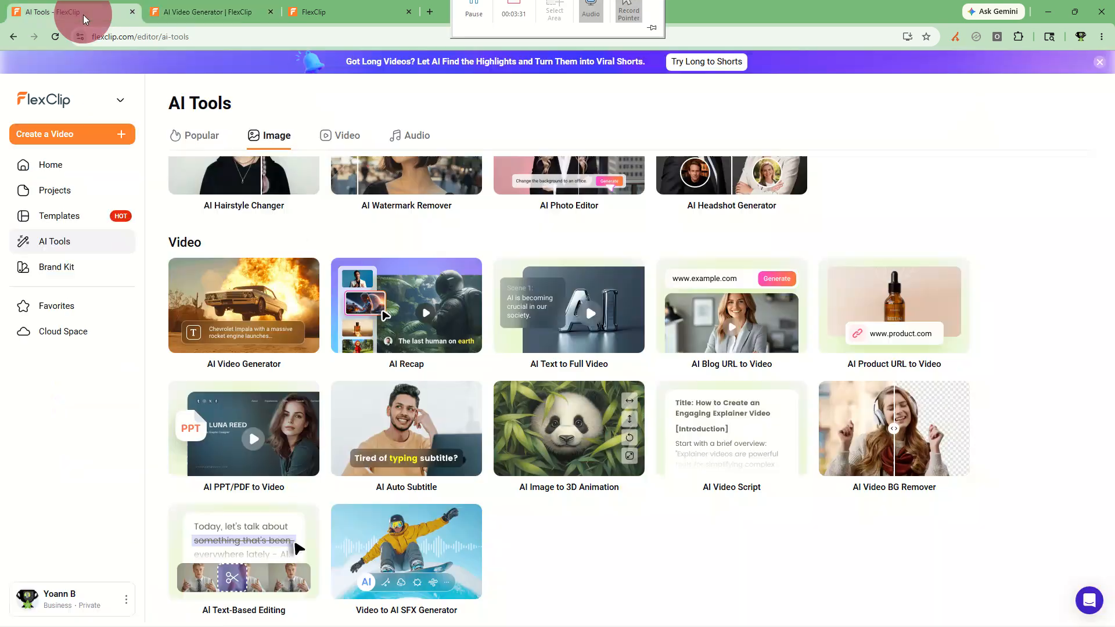
pyautogui.click(318, 12)
pyautogui.scroll(-3, 431, 273)
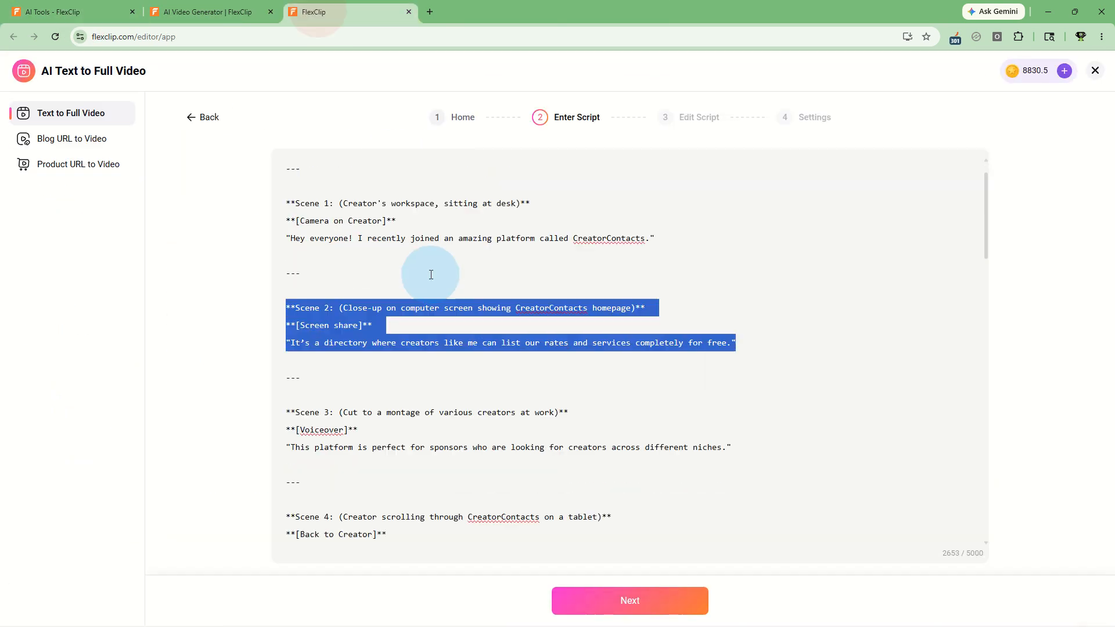
pyautogui.moveTo(735, 311); pyautogui.dragTo(381, 309)
pyautogui.moveTo(308, 294); pyautogui.dragTo(761, 313)
pyautogui.click(294, 273)
pyautogui.click(212, 11)
pyautogui.click(154, 255)
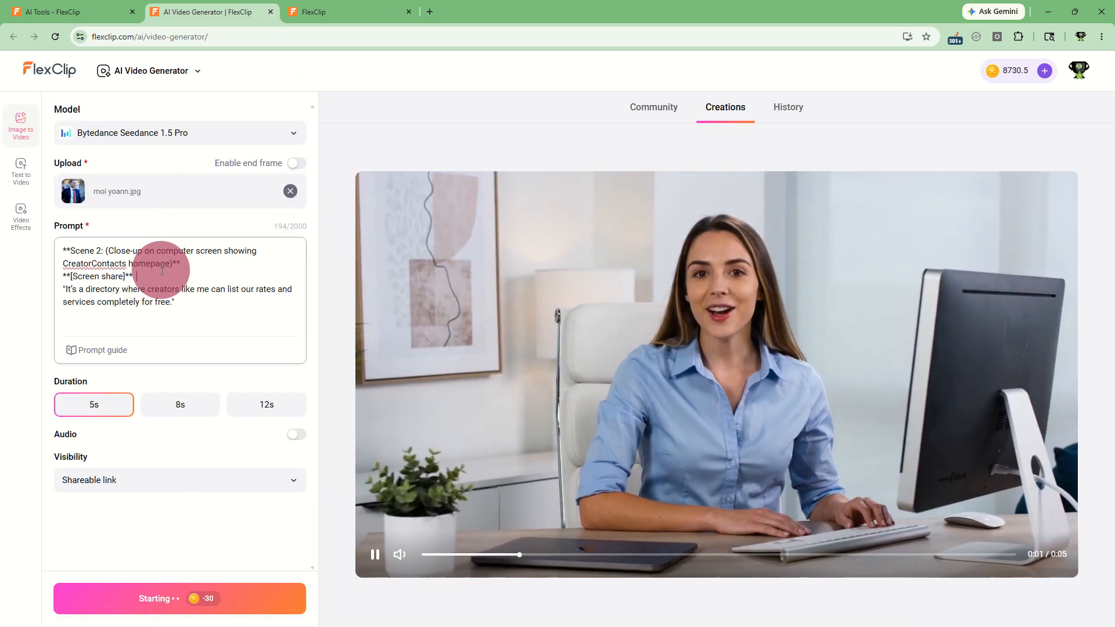
pyautogui.hotkey('ctrl', 'a')
pyautogui.write('**Scene 3: (Cut to a montage of various creators at work)** **[Voiceover]** "This platform is perfect for sponsors who are looking for creators across different niches."')
# Step: Generate the 5s Scene 3 video with Bytedance Seedance 1.5 Pro
pyautogui.click(187, 599)
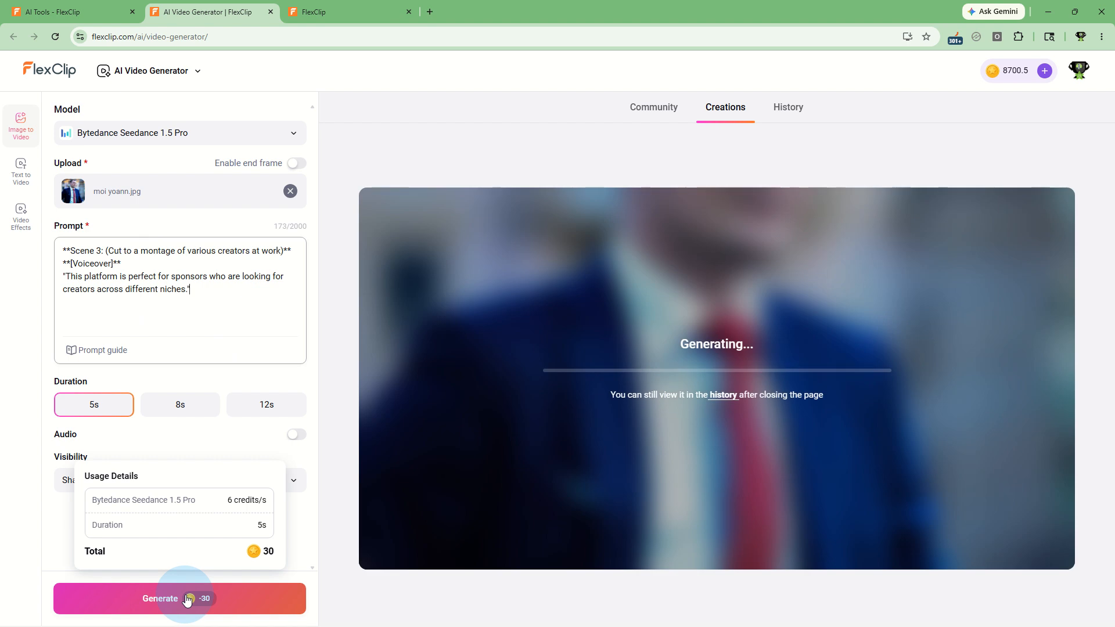
pyautogui.click(187, 599)
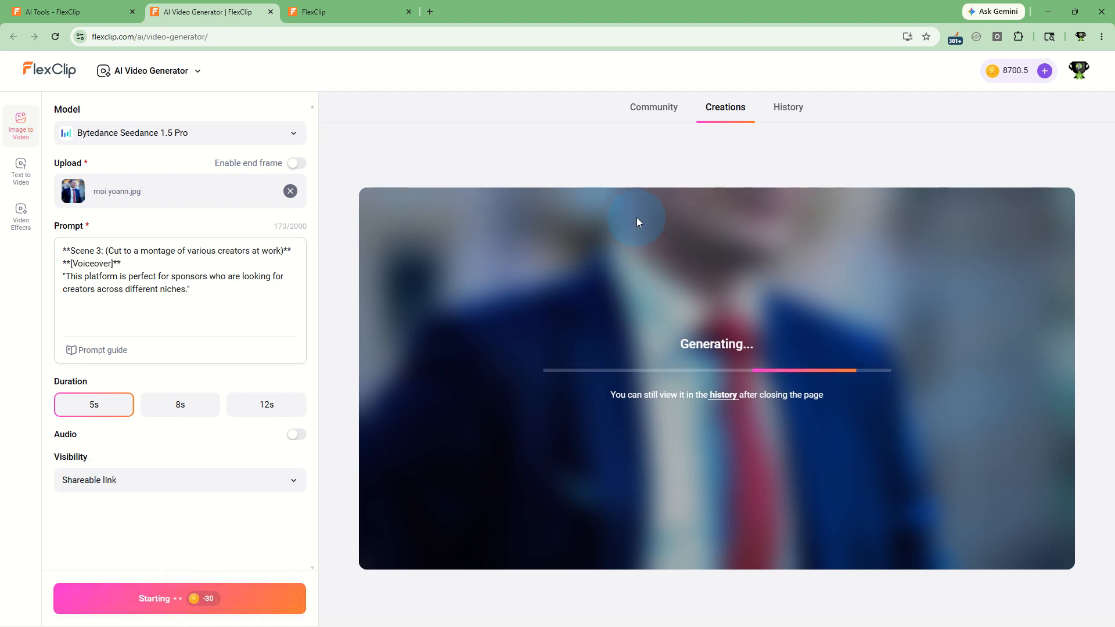
pyautogui.click(184, 598)
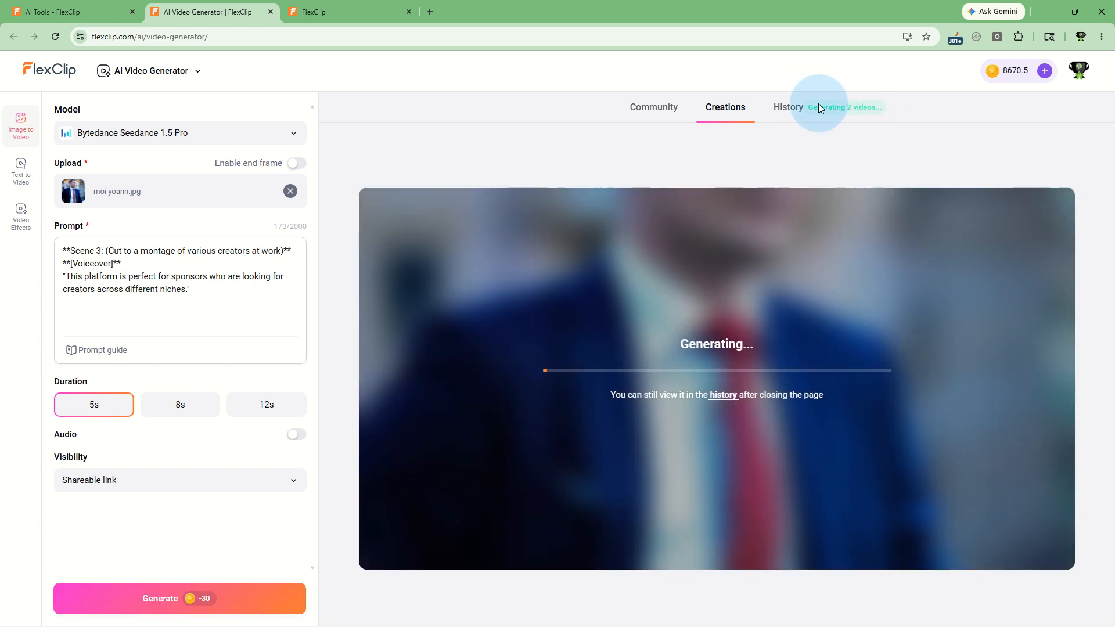
# Step: Replace the video prompt with the script's Scene 4 text about scrolling CreatorContacts on a tablet and generate its 5s video
pyautogui.hotkey('ctrl', 'Tab')
pyautogui.scroll(-2, 324, 281)
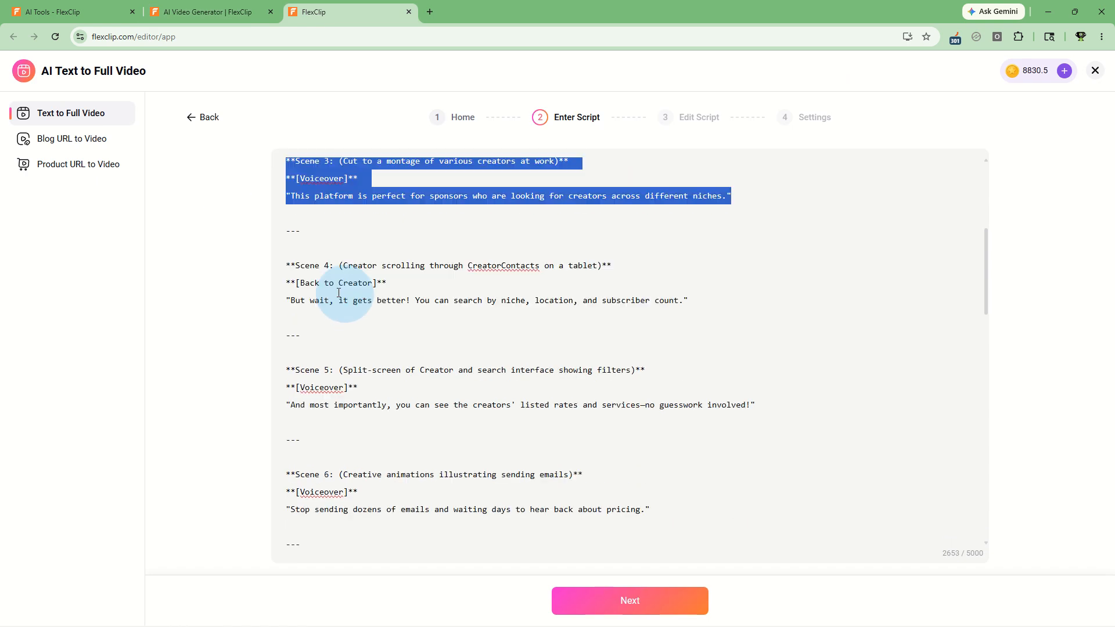
pyautogui.moveTo(288, 265); pyautogui.dragTo(715, 297)
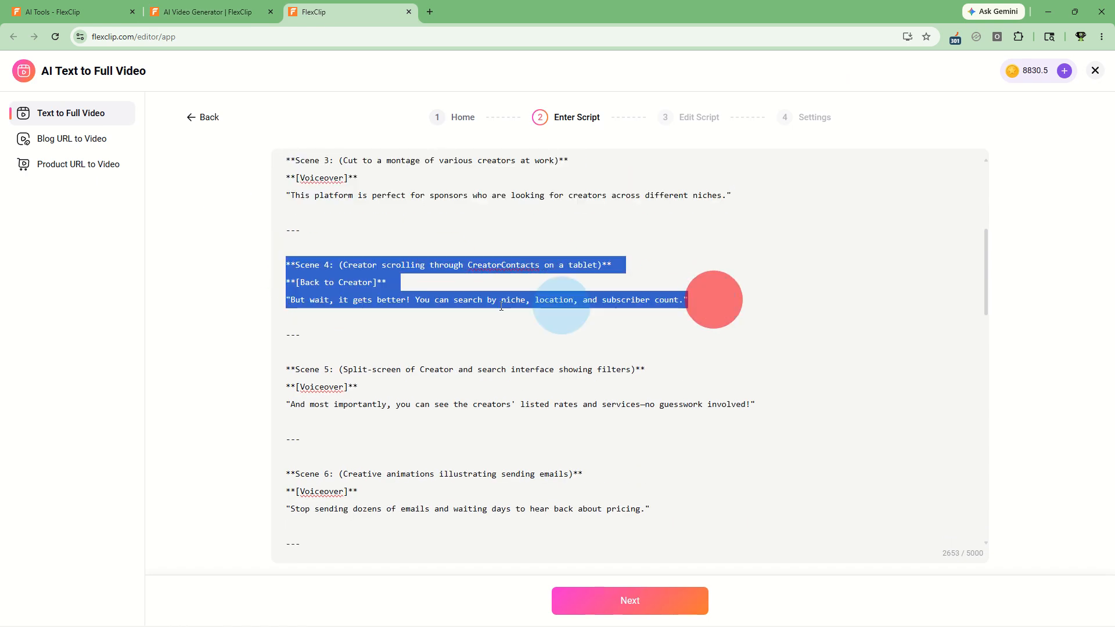
pyautogui.hotkey('ctrl', 'c')
pyautogui.hotkey('ctrl', 'shift', 'Tab')
pyautogui.click(154, 306)
pyautogui.hotkey('ctrl', 'a')
pyautogui.hotkey('ctrl', 'v')
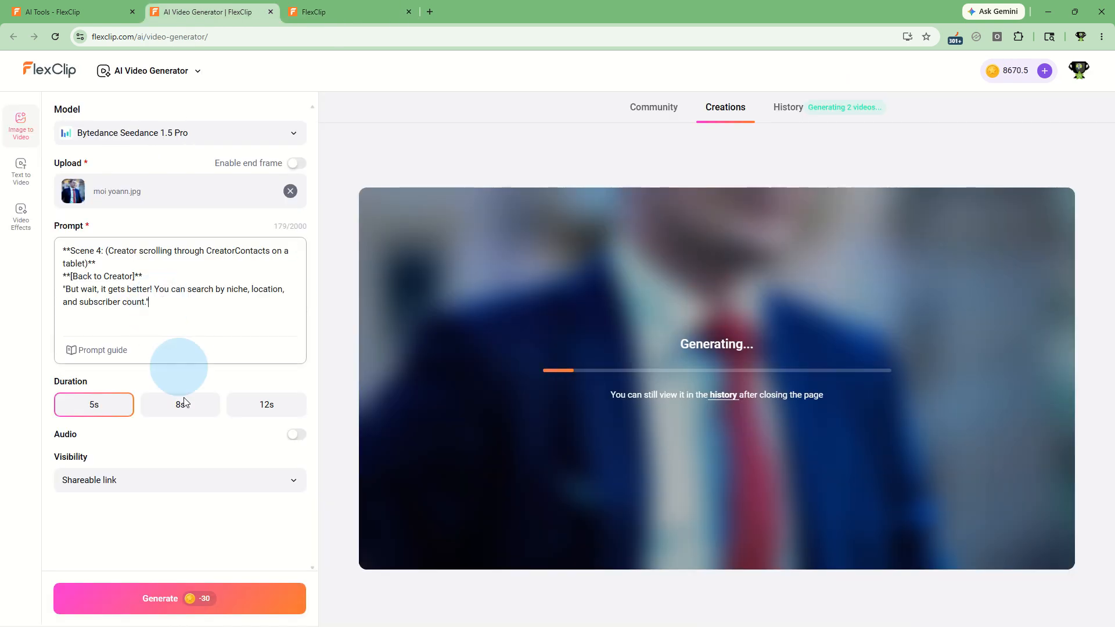
pyautogui.click(217, 602)
# Step: Replace the video prompt with the script's Scene 5 text about the split-screen search interface and generate its 5s video
pyautogui.hotkey('ctrl', 'Tab')
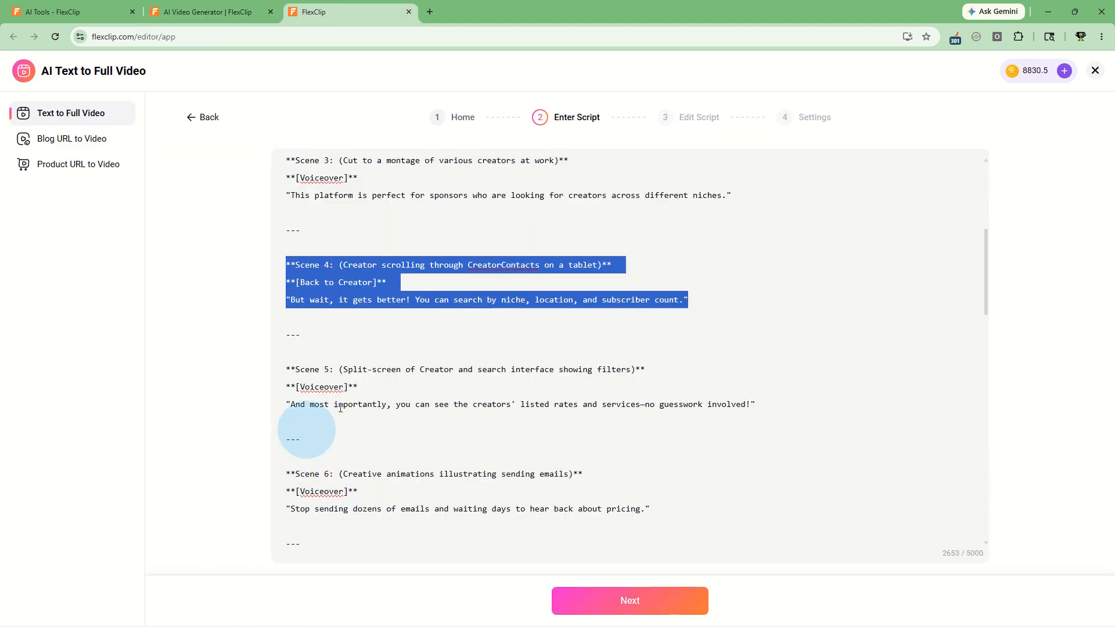
pyautogui.scroll(-2, 286, 428)
pyautogui.moveTo(285, 253); pyautogui.dragTo(769, 285)
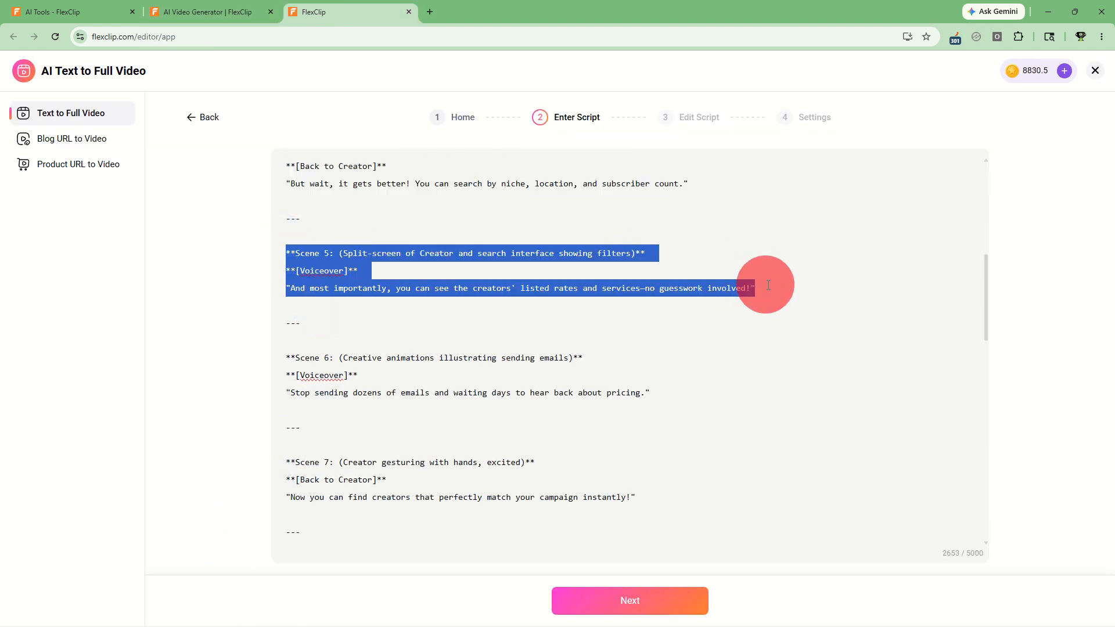
pyautogui.hotkey('ctrl', 'c')
pyautogui.hotkey('ctrl', 'shift', 'Tab')
pyautogui.click(174, 294)
pyautogui.hotkey('ctrl', 'a')
pyautogui.hotkey('ctrl', 'v')
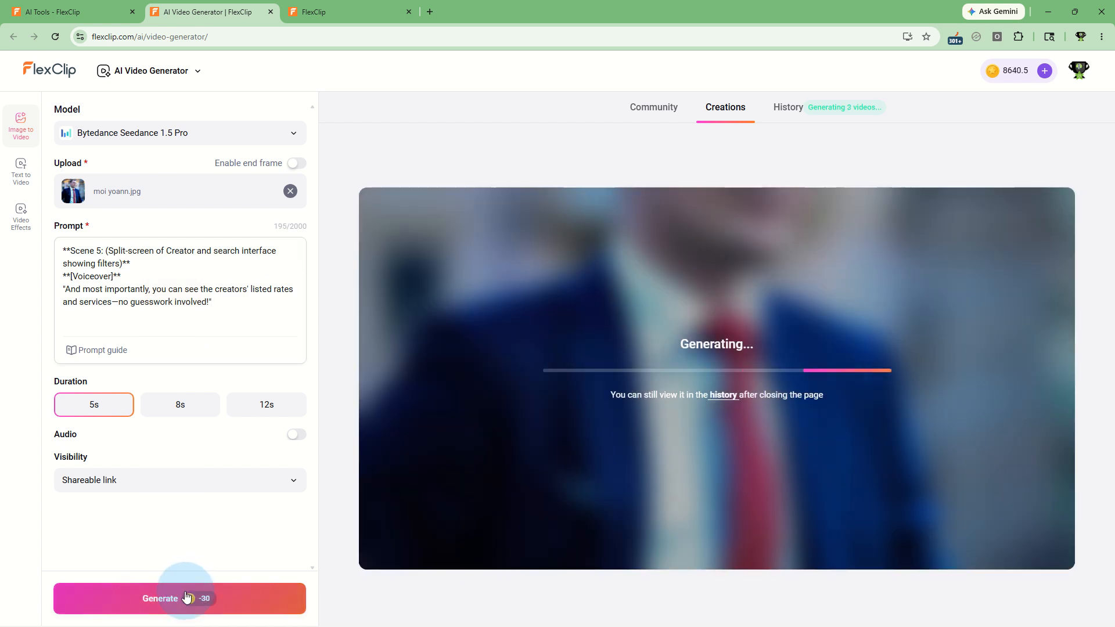
pyautogui.click(192, 592)
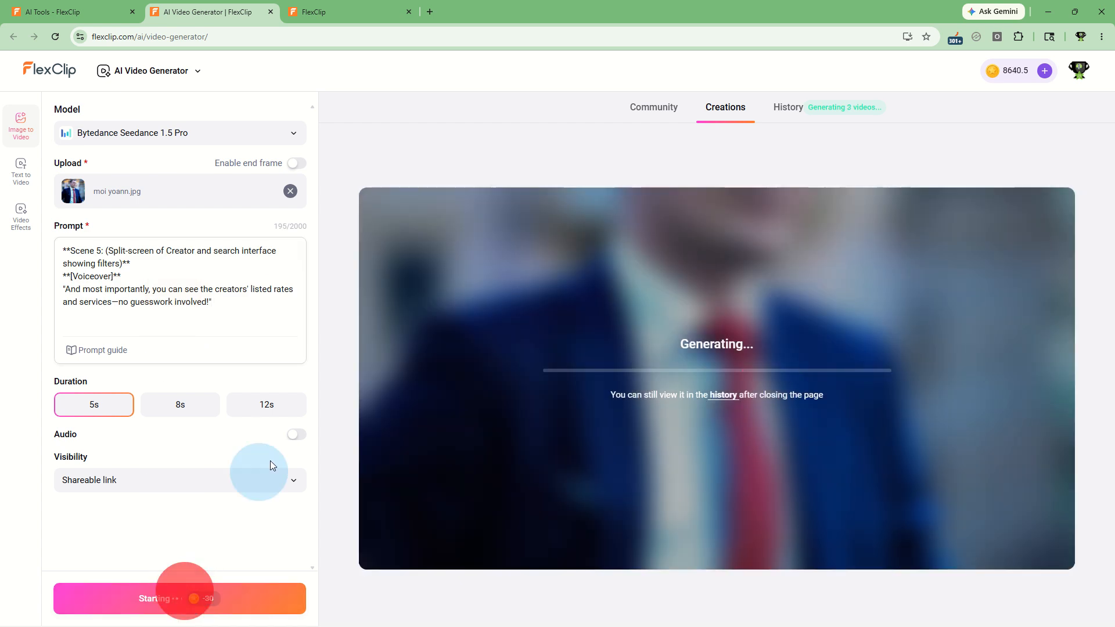
# Step: Replace the video prompt with the script's Scene 6 text about animations of sending emails and generate its 5s video
pyautogui.hotkey('ctrl', 'Tab')
pyautogui.scroll(-2, 293, 256)
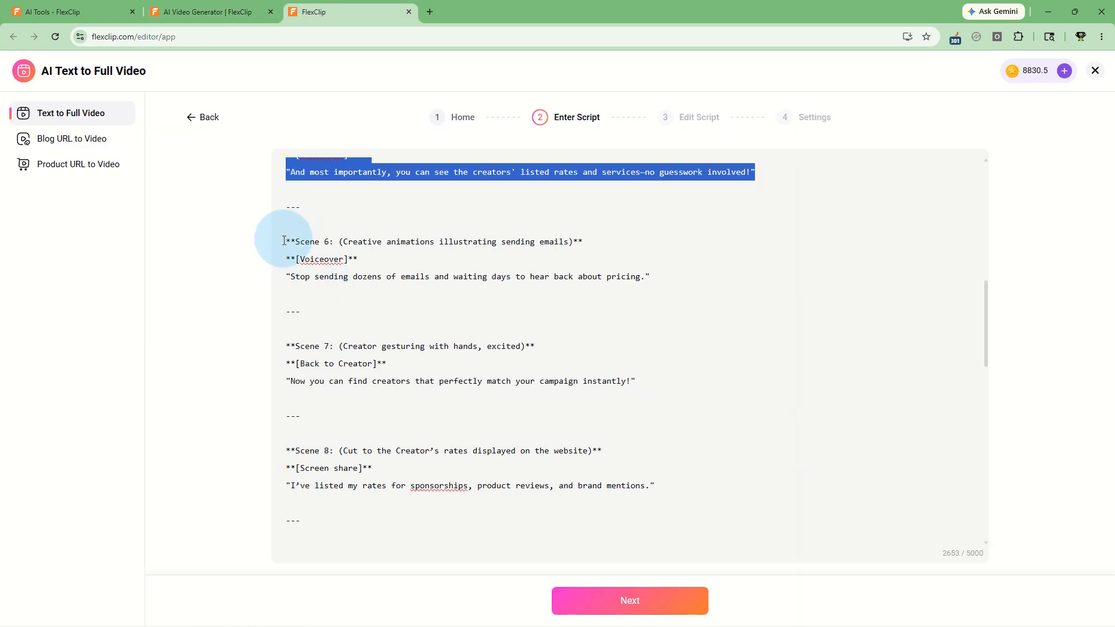
pyautogui.moveTo(279, 239); pyautogui.dragTo(666, 285)
pyautogui.hotkey('ctrl', 'c')
pyautogui.hotkey('ctrl', 'shift', 'Tab')
pyautogui.click(146, 302)
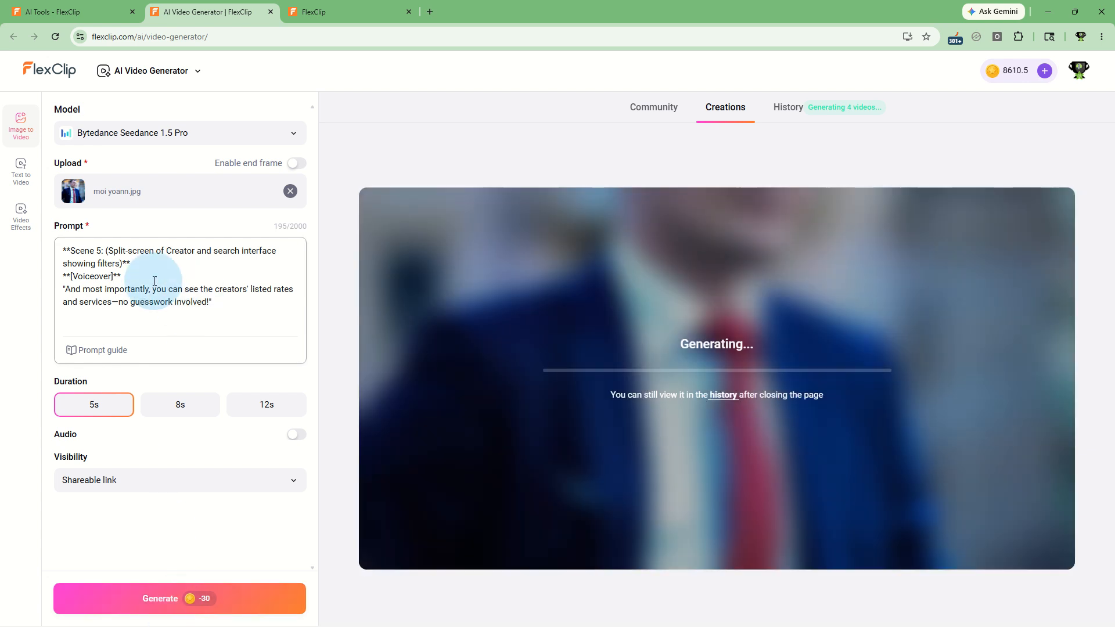
pyautogui.click(155, 281)
pyautogui.hotkey('ctrl', 'a')
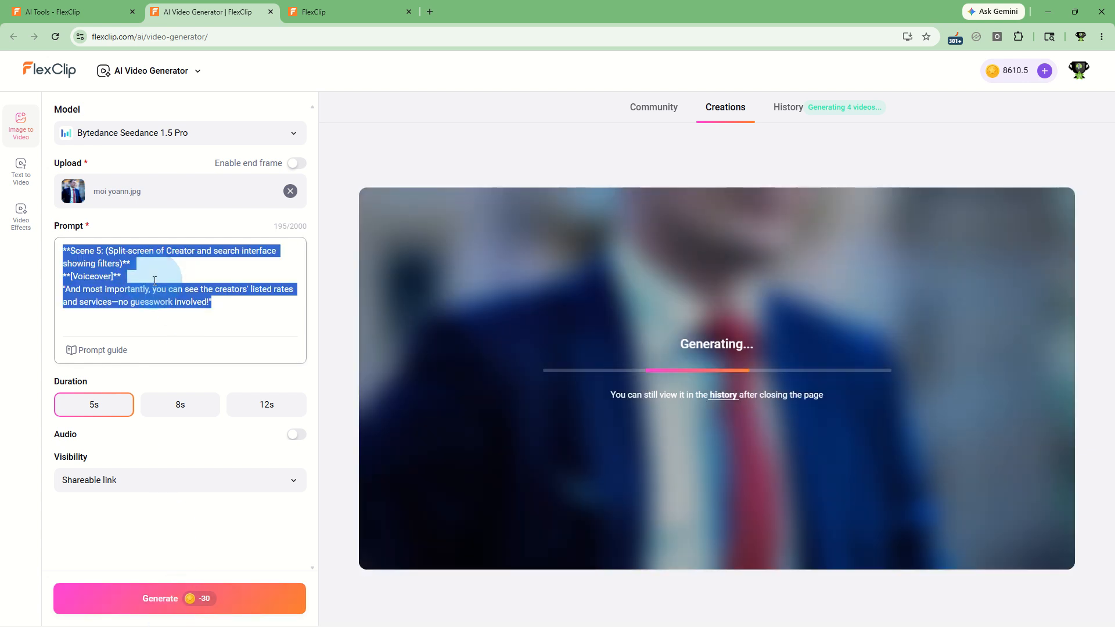
pyautogui.hotkey('ctrl', 'v')
pyautogui.click(186, 598)
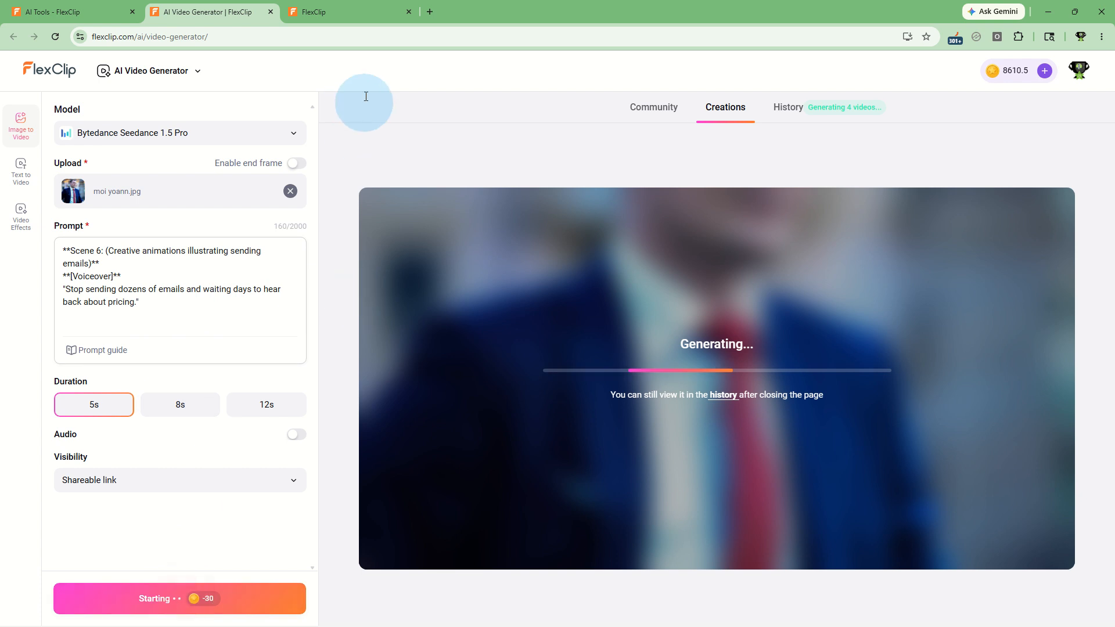
# Step: Replace the video prompt with the script's Scene 7 text about the excited, gesturing creator and generate its 5s video
pyautogui.hotkey('ctrl', 'Tab')
pyautogui.scroll(-2, 346, 276)
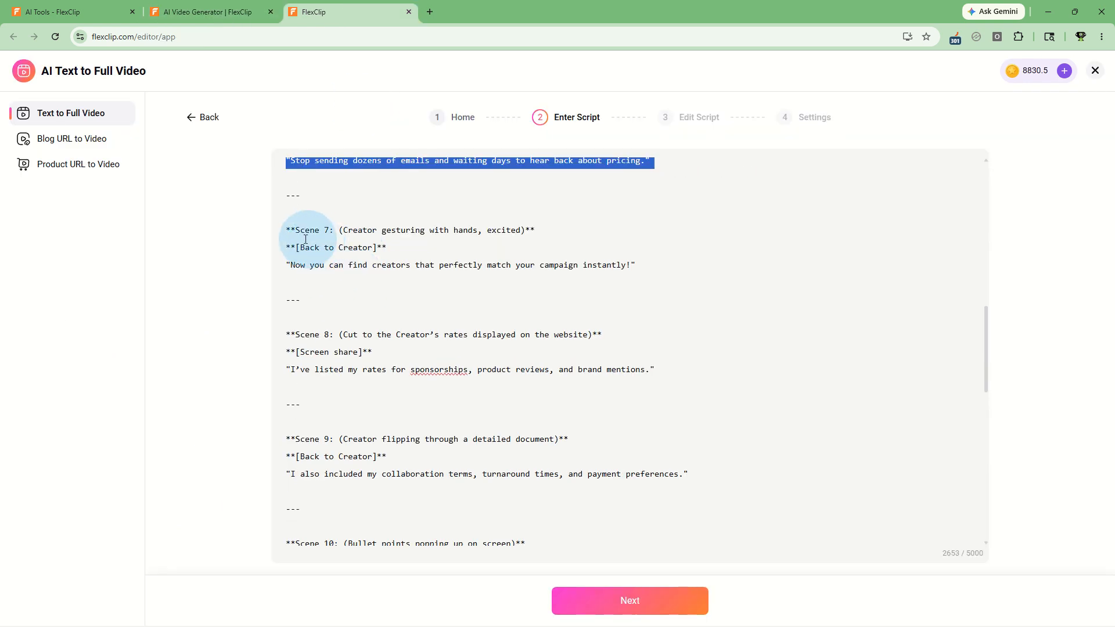
pyautogui.moveTo(285, 229); pyautogui.dragTo(689, 266)
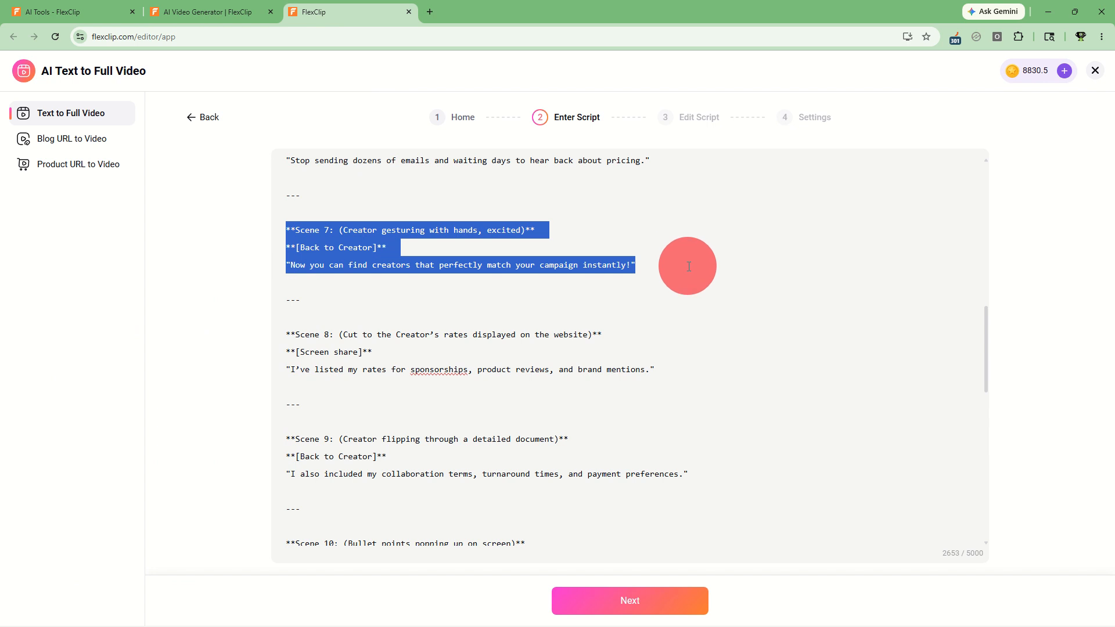
pyautogui.hotkey('ctrl', 'shift', 'Tab')
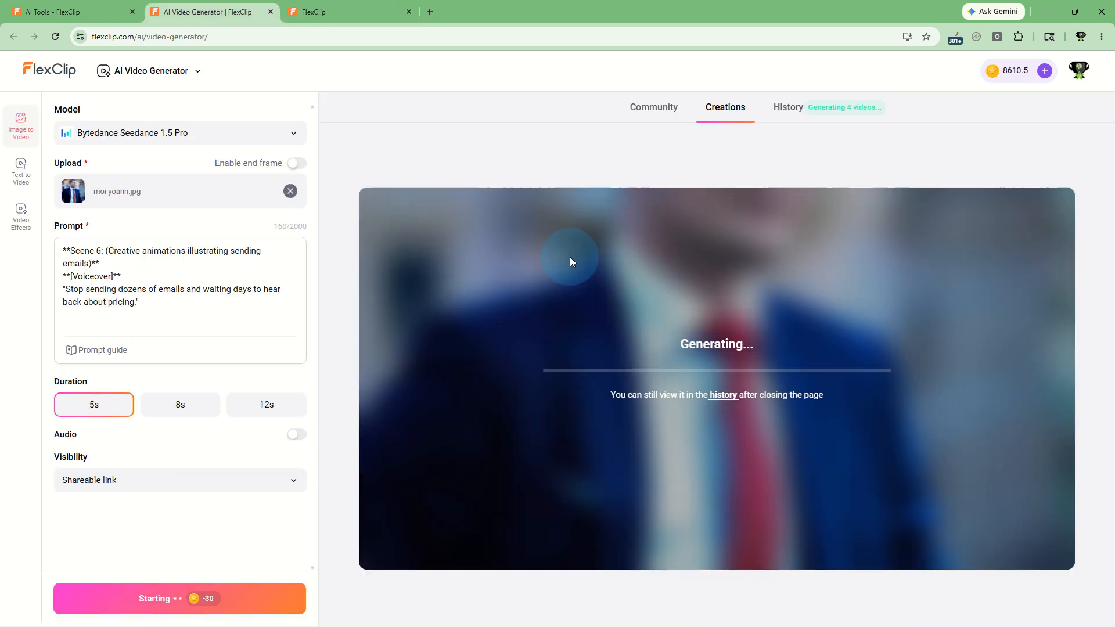
pyautogui.click(188, 286)
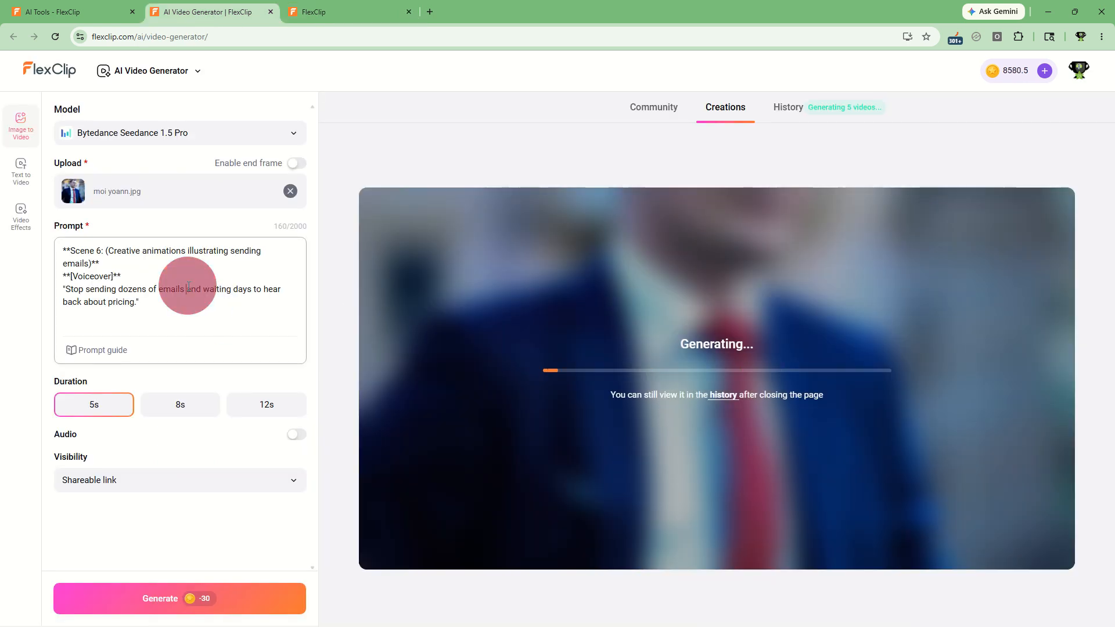
pyautogui.hotkey('ctrl', 'a')
pyautogui.hotkey('ctrl', 'v')
pyautogui.click(189, 604)
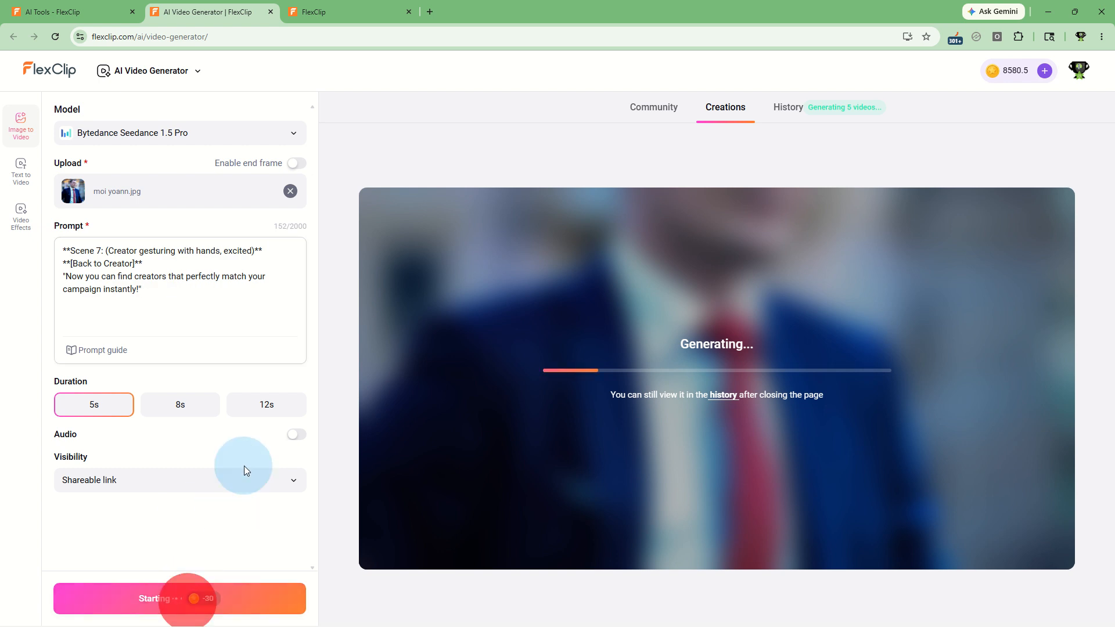
pyautogui.hotkey('ctrl', 'Tab')
pyautogui.scroll(-1, 429, 298)
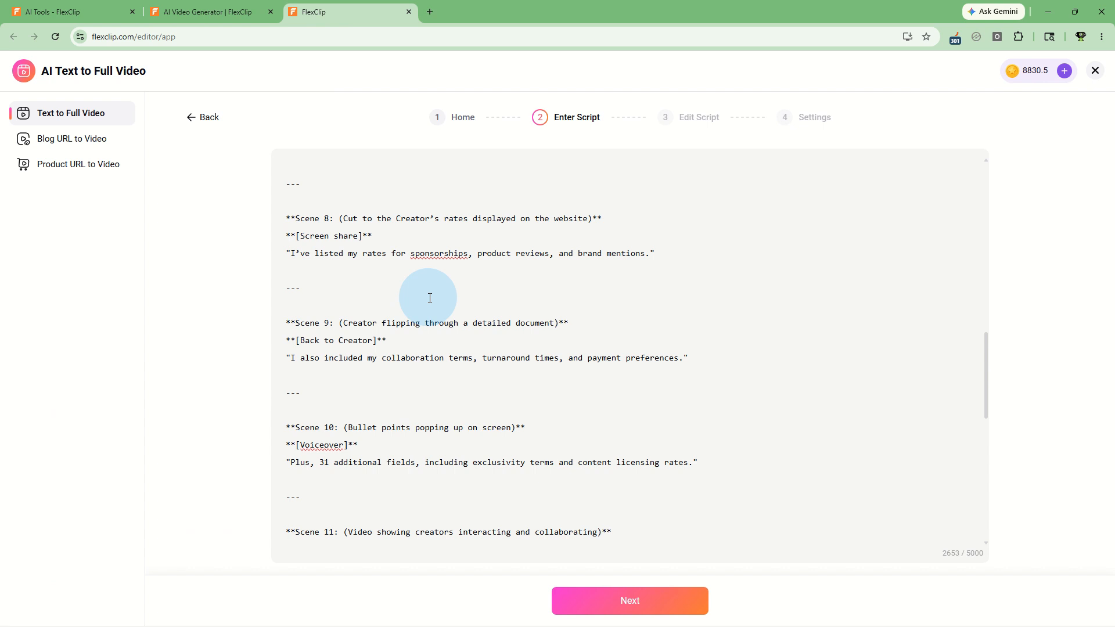
pyautogui.click(210, 13)
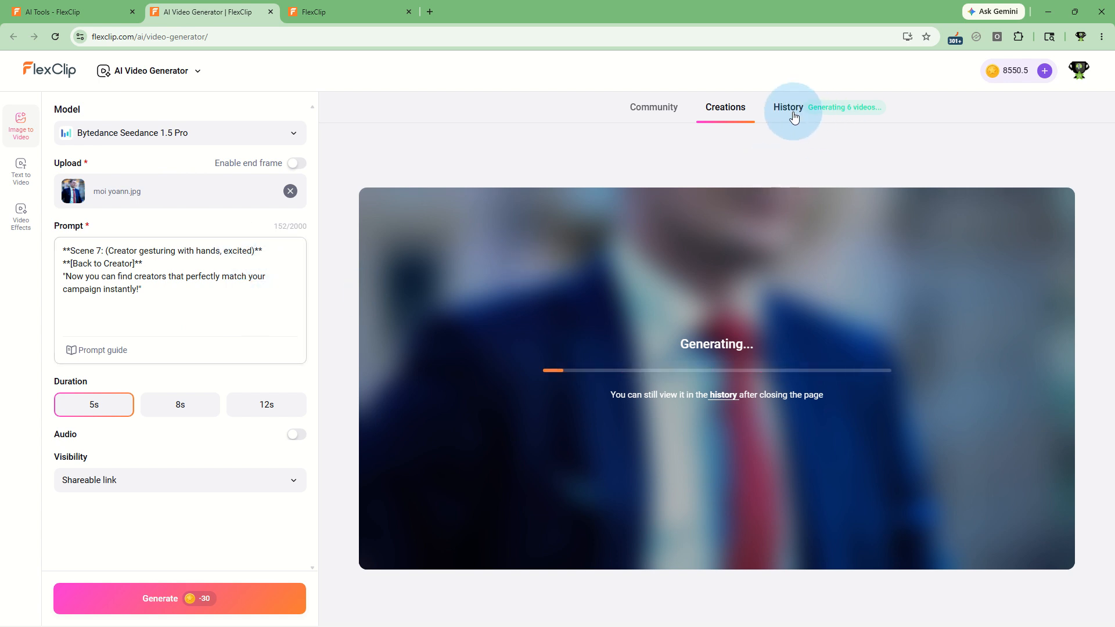
# Step: Download the Scene 1 video of the woman at her desk and the Scene 2, 3 and 4 videos from the generation history
pyautogui.click(794, 113)
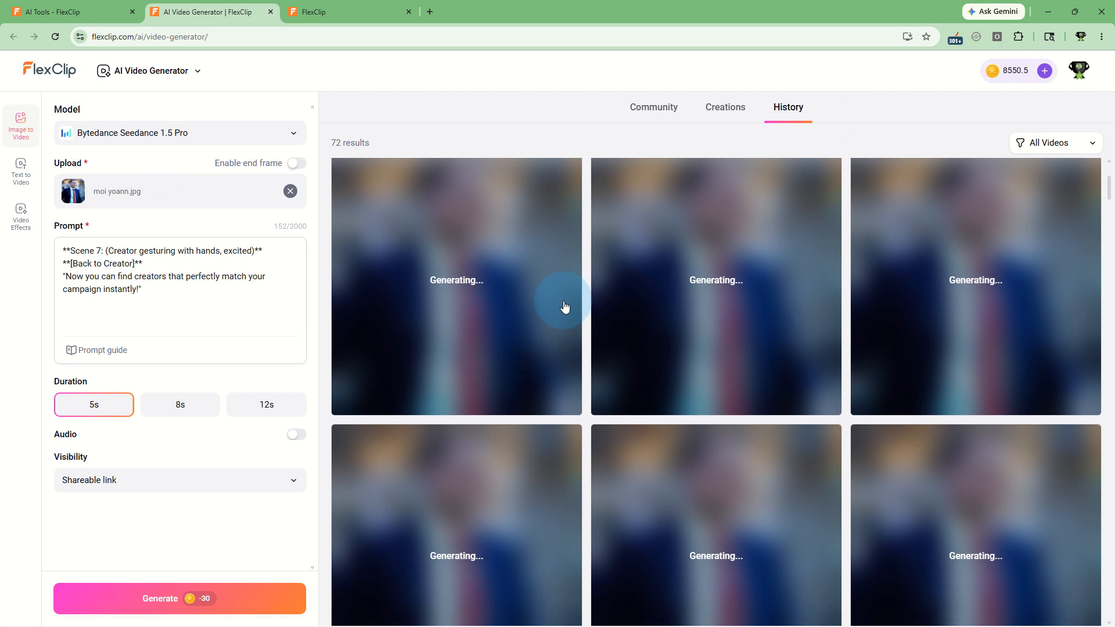
pyautogui.scroll(-3, 568, 309)
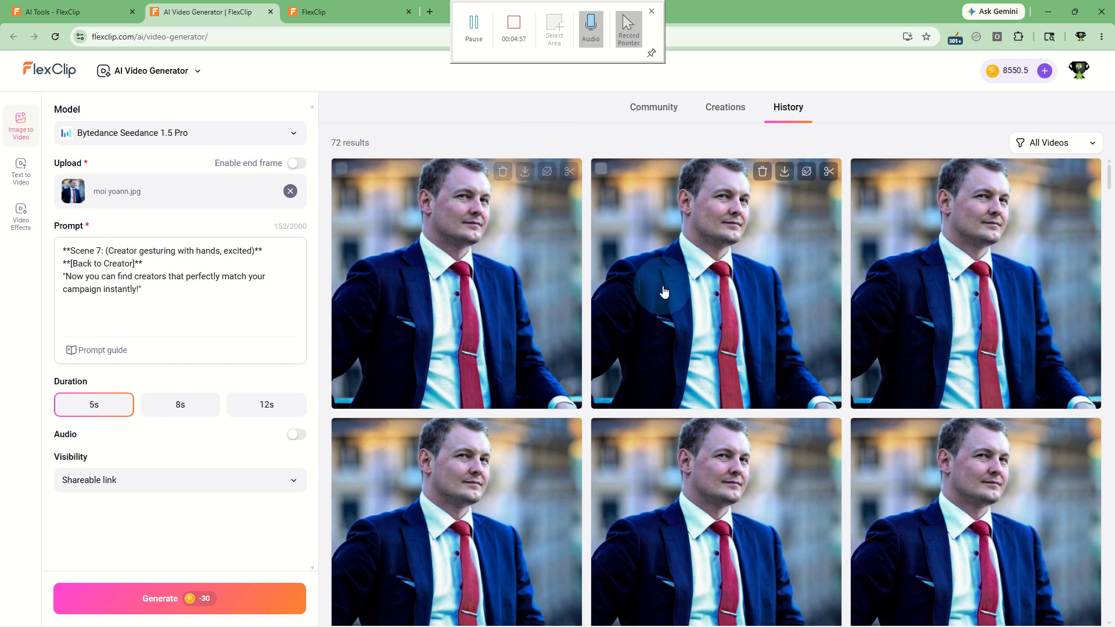
pyautogui.scroll(-4, 664, 291)
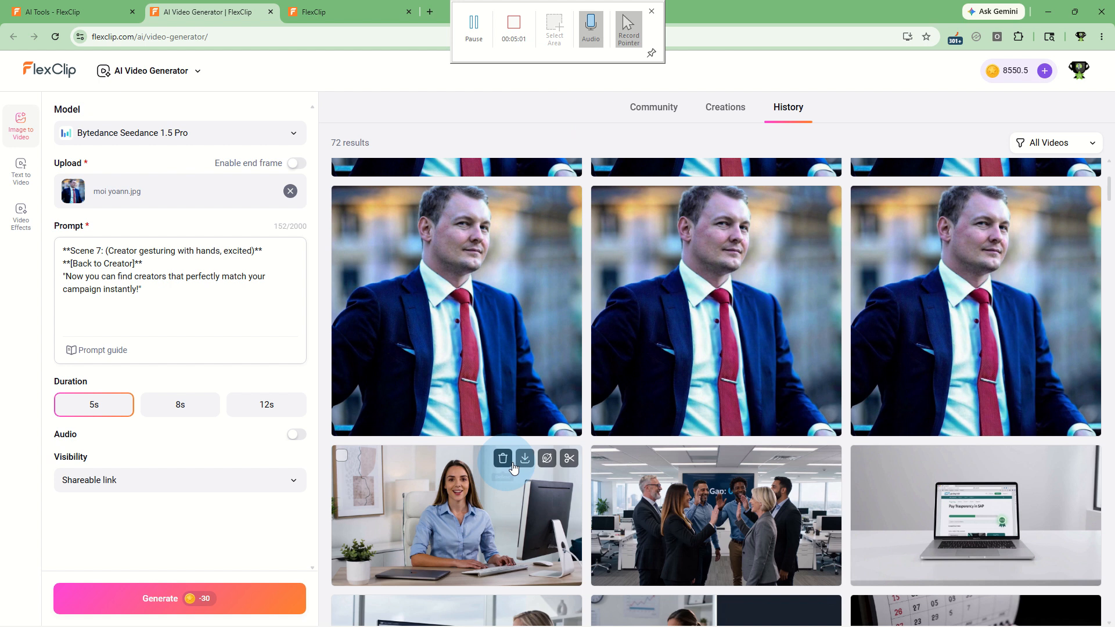
pyautogui.click(521, 462)
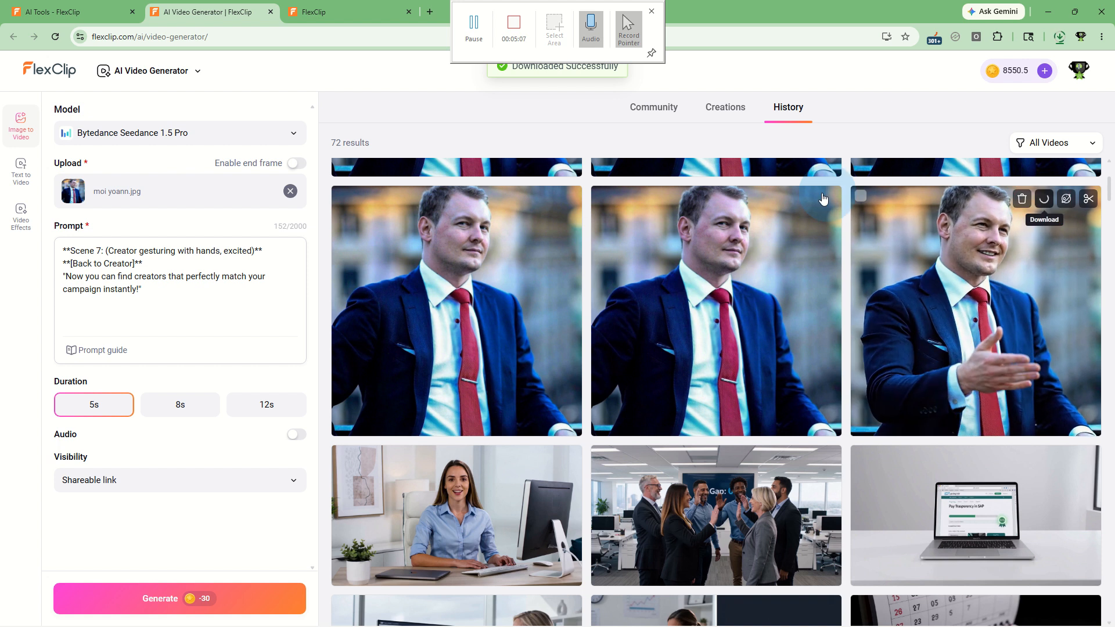
pyautogui.click(784, 201)
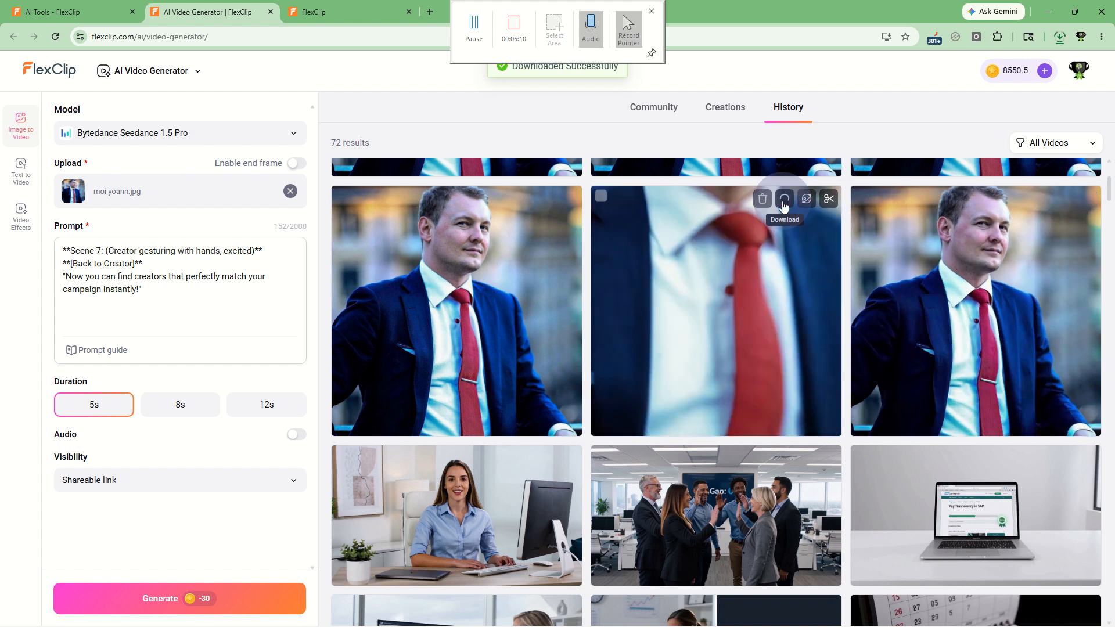
pyautogui.click(526, 202)
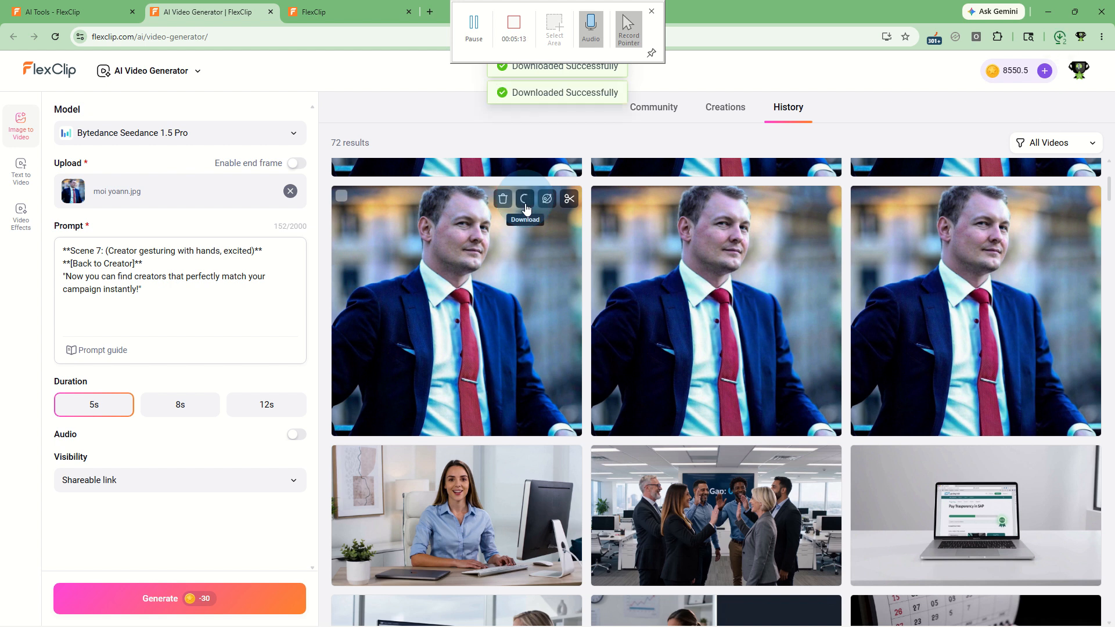
# Step: Download the Scene 5, 6 and 7 videos from the history and allow the site to download multiple files
pyautogui.scroll(4, 479, 290)
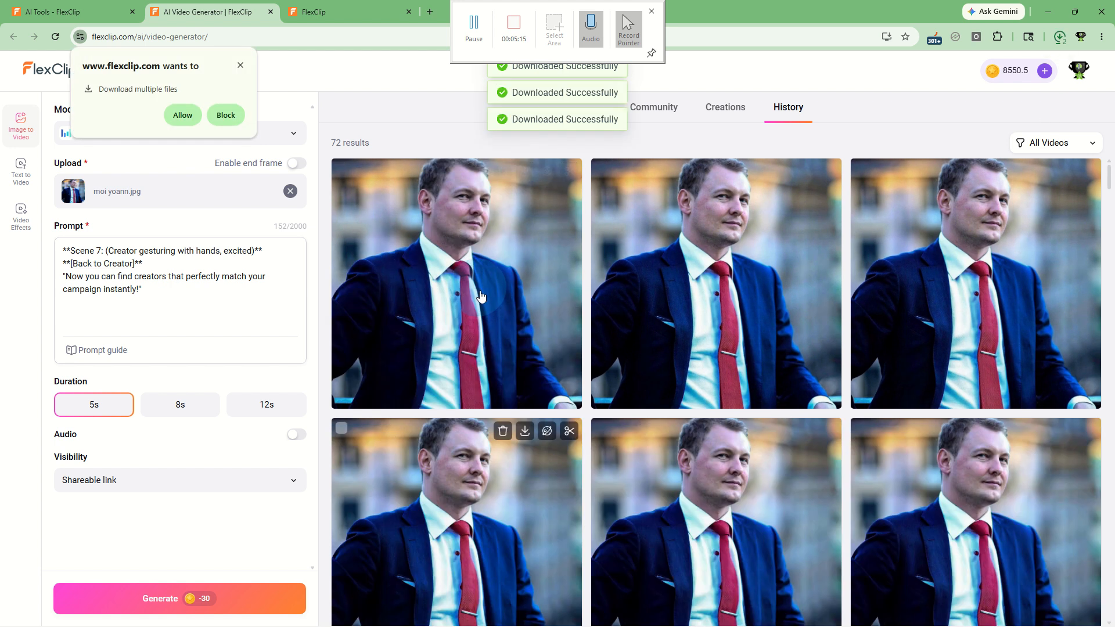
pyautogui.click(1045, 172)
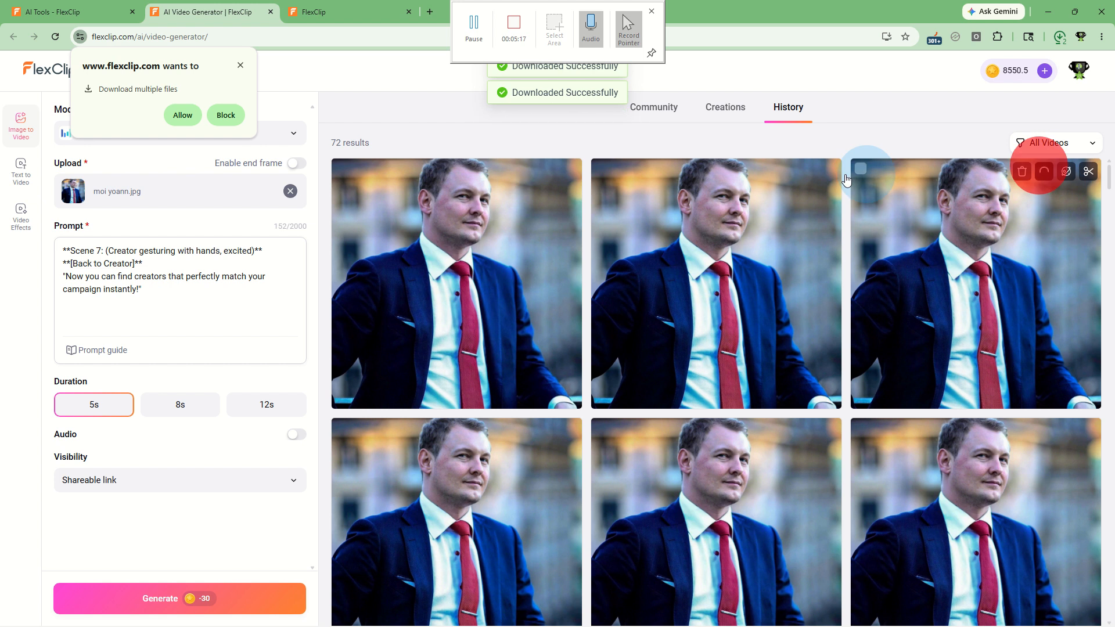
pyautogui.click(784, 173)
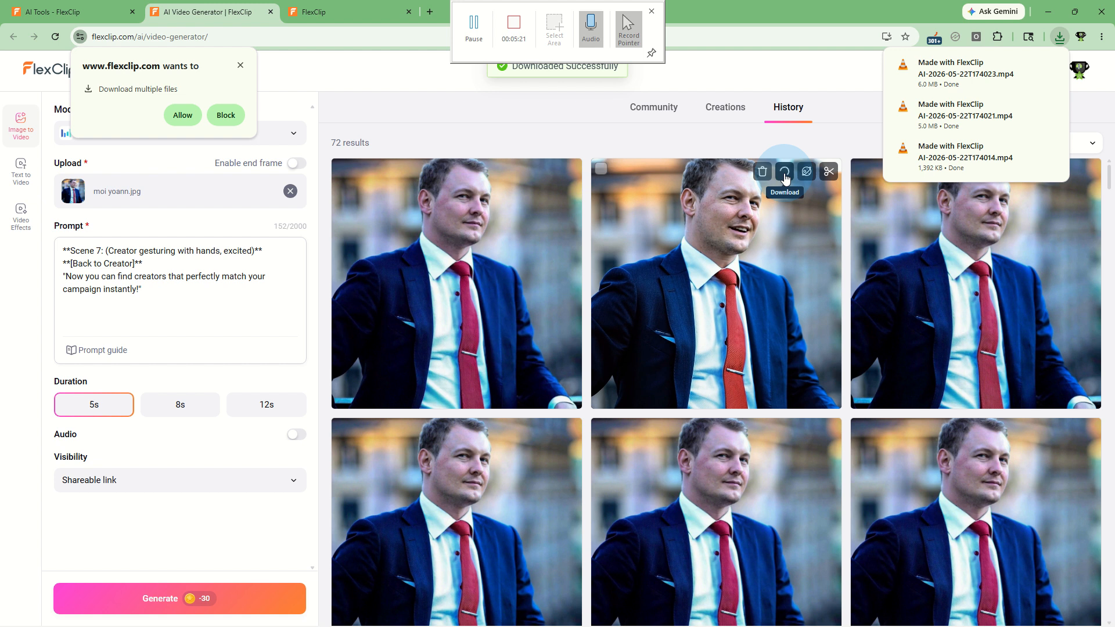
pyautogui.click(529, 176)
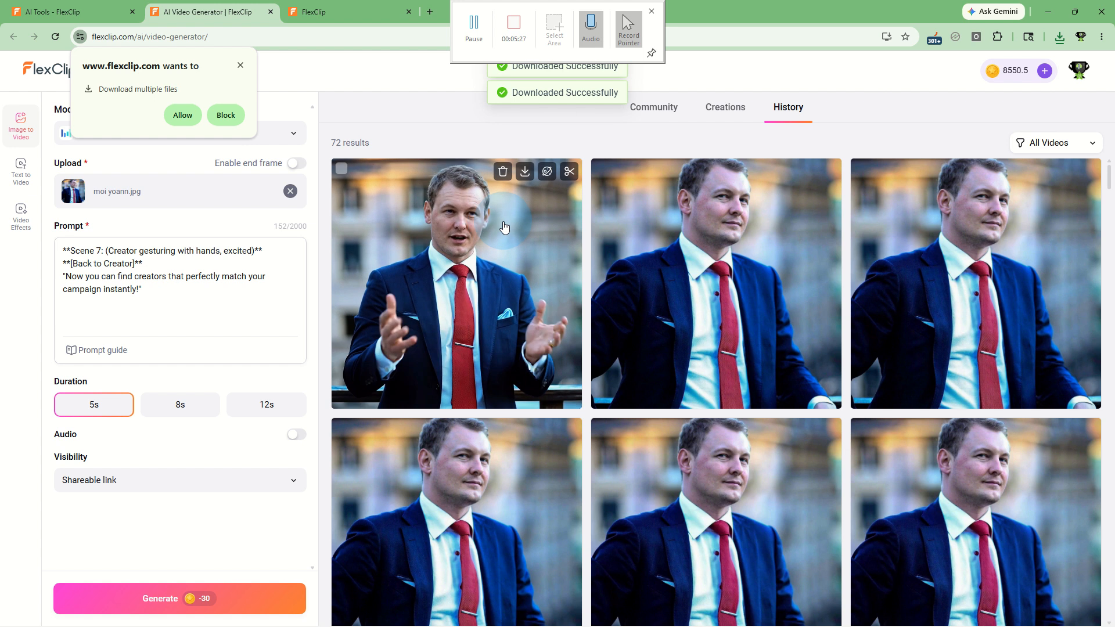
pyautogui.click(203, 119)
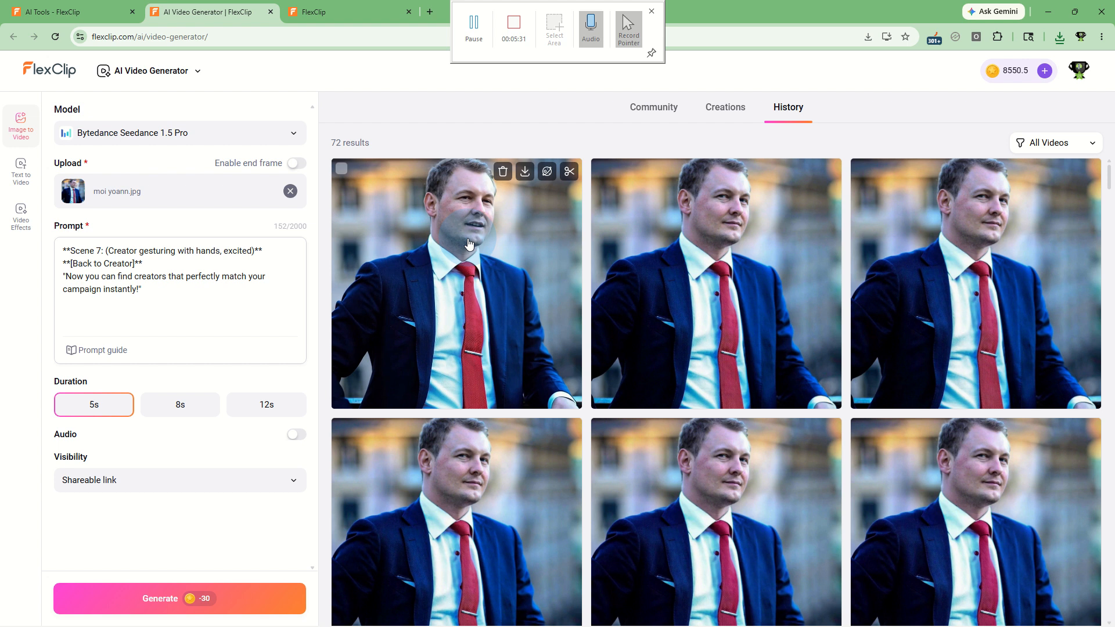
# Step: Check the recent downloads, then return to the FlexClip home page and create a blank 16:9 video project
pyautogui.click(1059, 36)
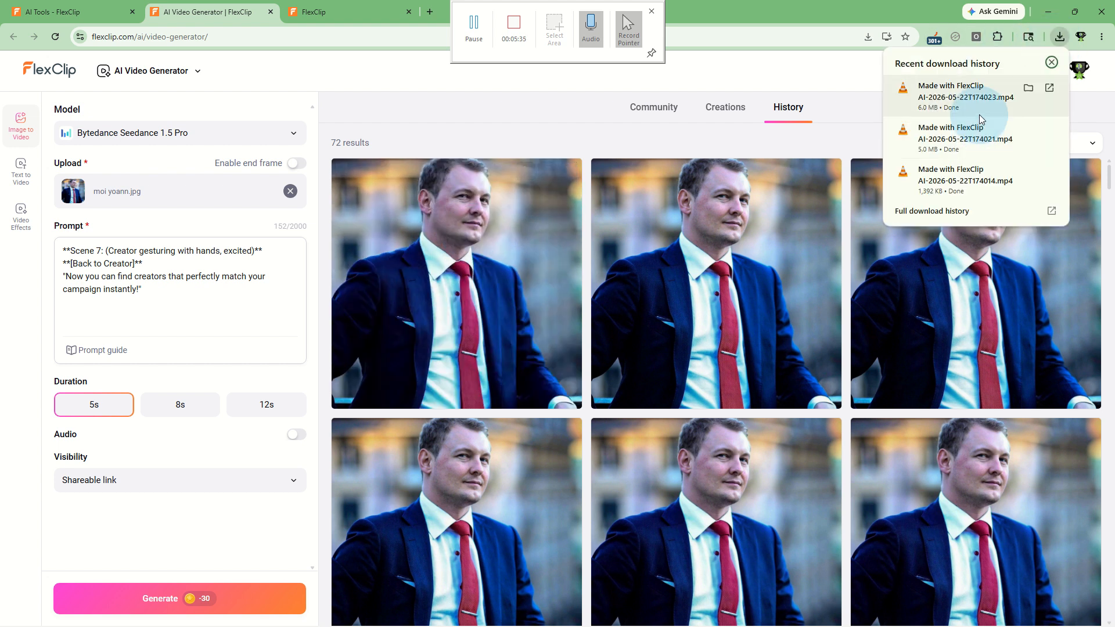
pyautogui.click(812, 76)
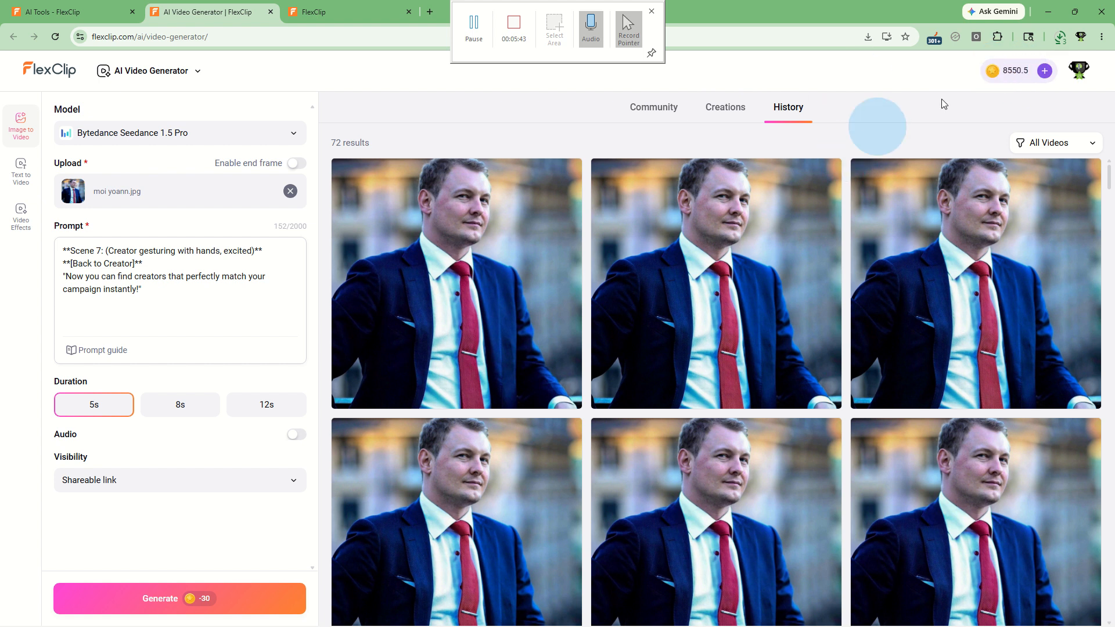
pyautogui.click(70, 14)
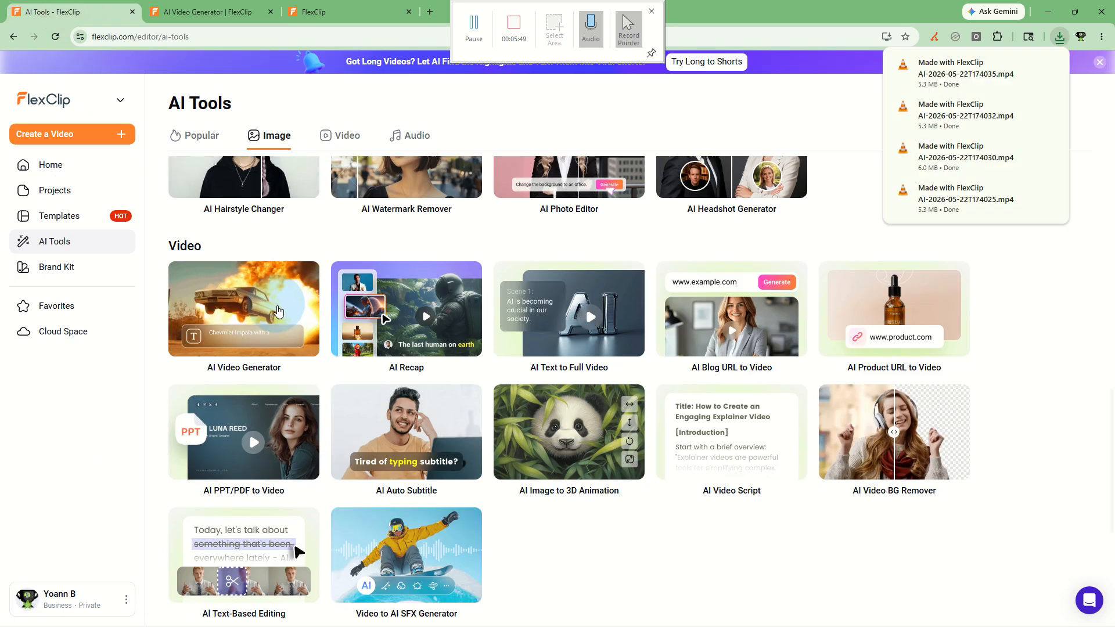
pyautogui.scroll(4, 57, 181)
pyautogui.click(50, 165)
pyautogui.click(58, 134)
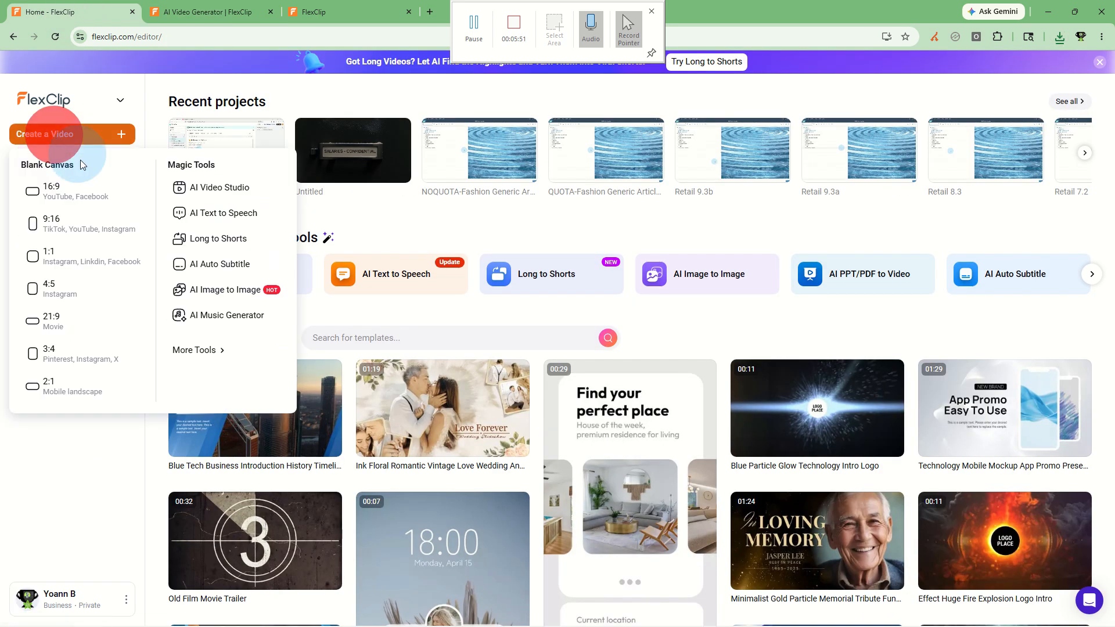
pyautogui.click(77, 195)
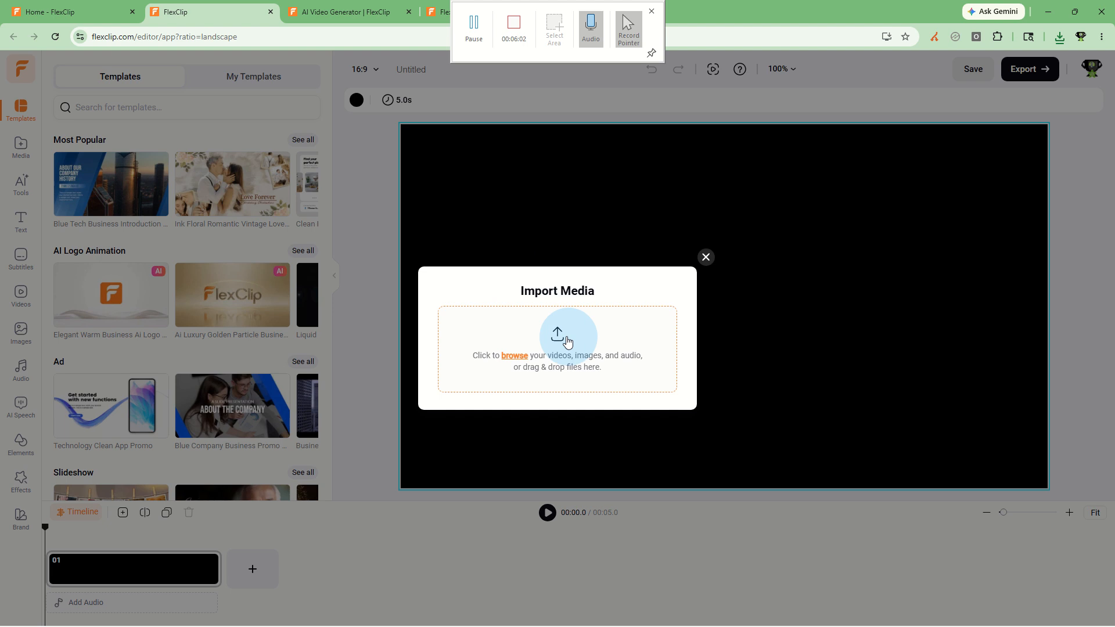
pyautogui.click(558, 335)
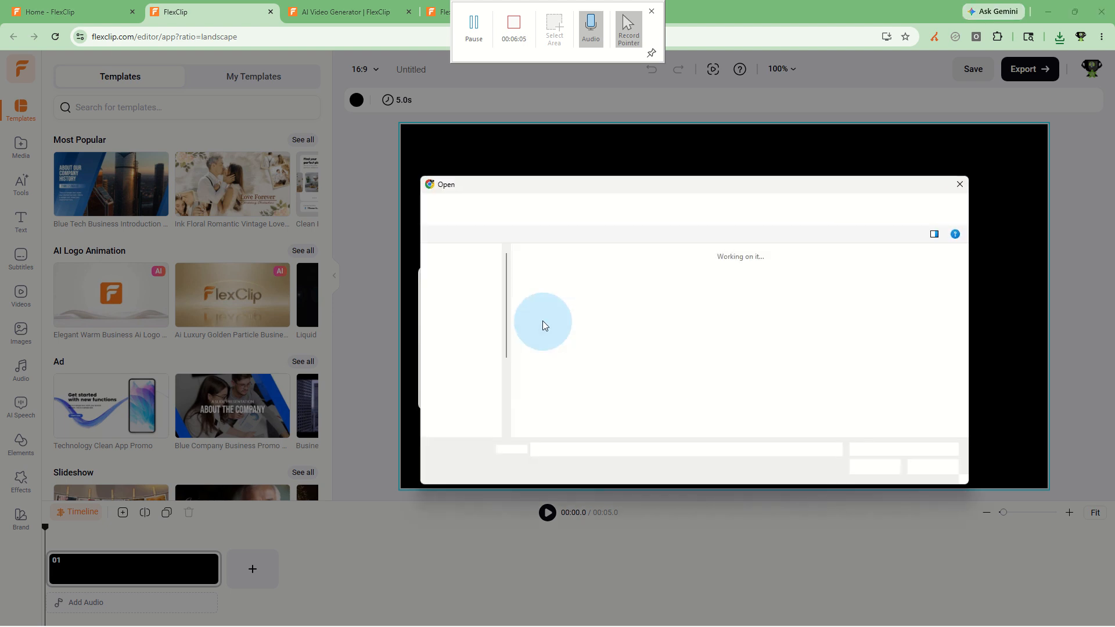
pyautogui.click(553, 291)
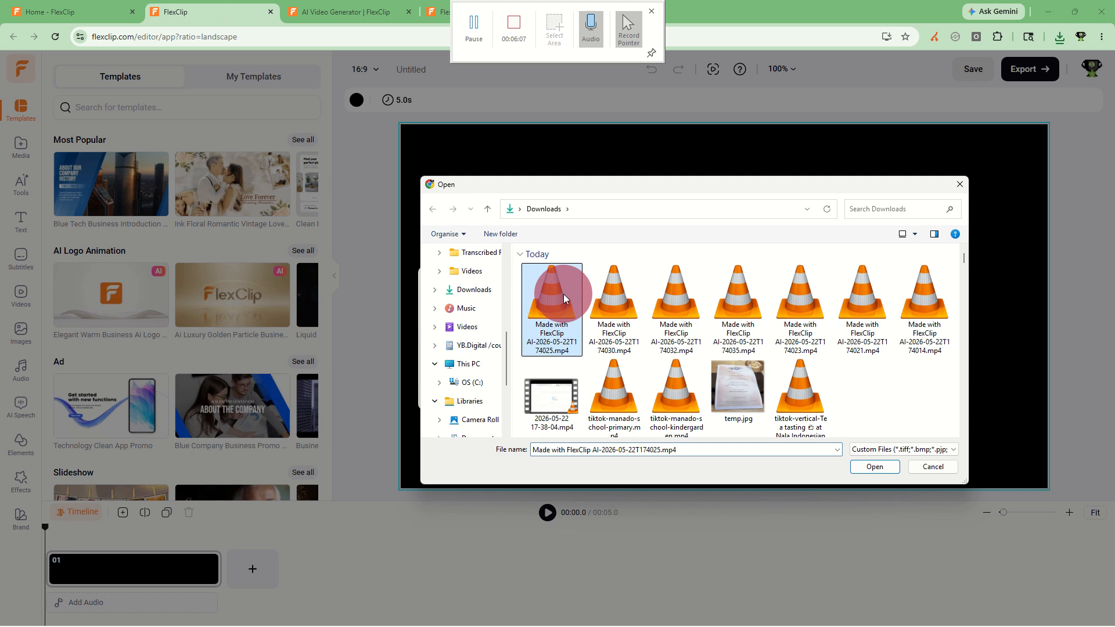
pyautogui.keyDown('shift'); pyautogui.click(927, 304); pyautogui.keyUp('shift')
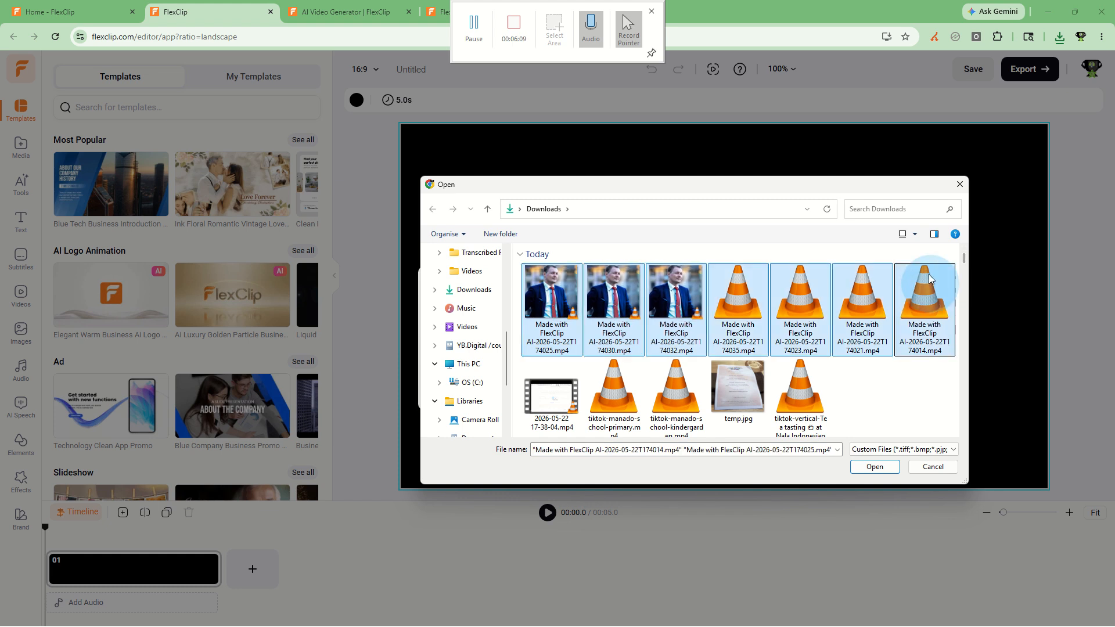
pyautogui.keyDown('ctrl'); pyautogui.click(549, 410); pyautogui.keyUp('ctrl')
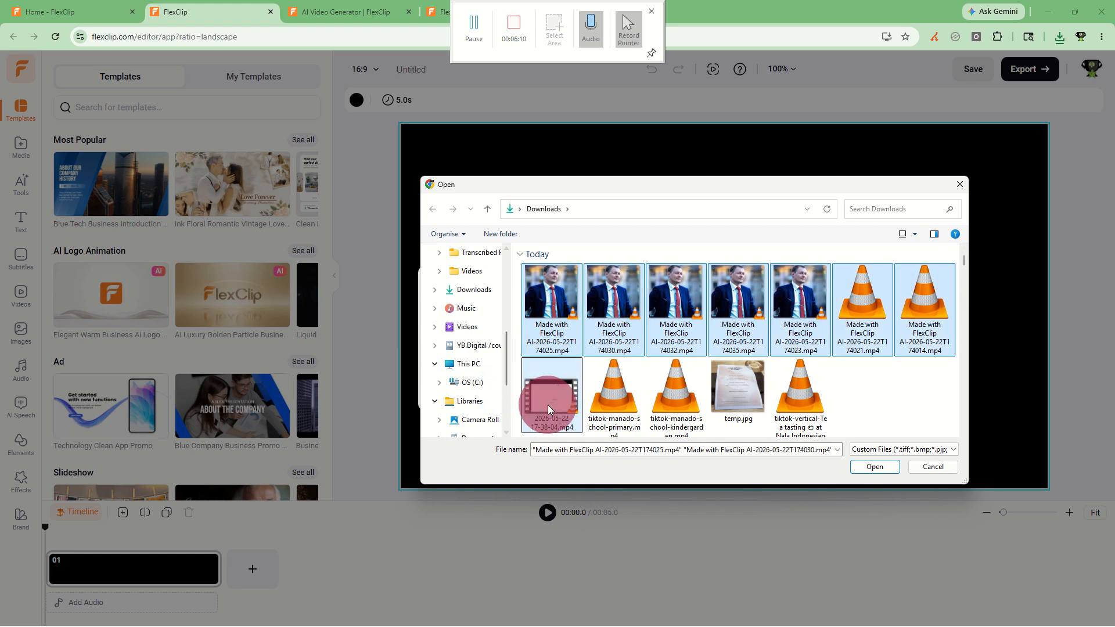
pyautogui.click(875, 467)
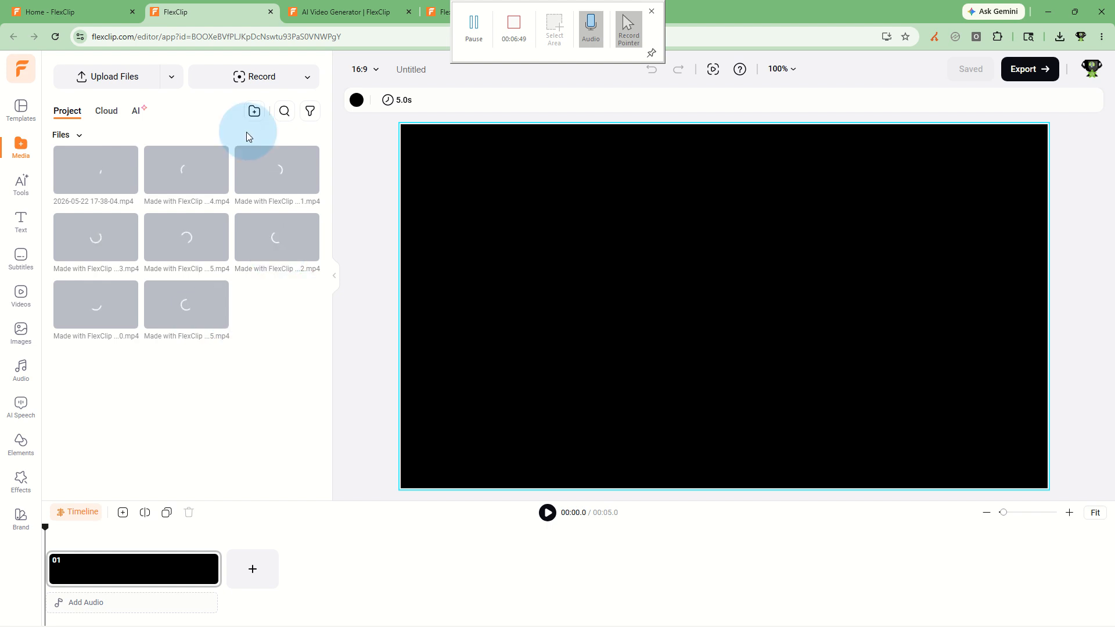
# Step: Add the uploaded clip of the woman at her desk to the timeline as the first scene
pyautogui.click(432, 12)
pyautogui.click(228, 13)
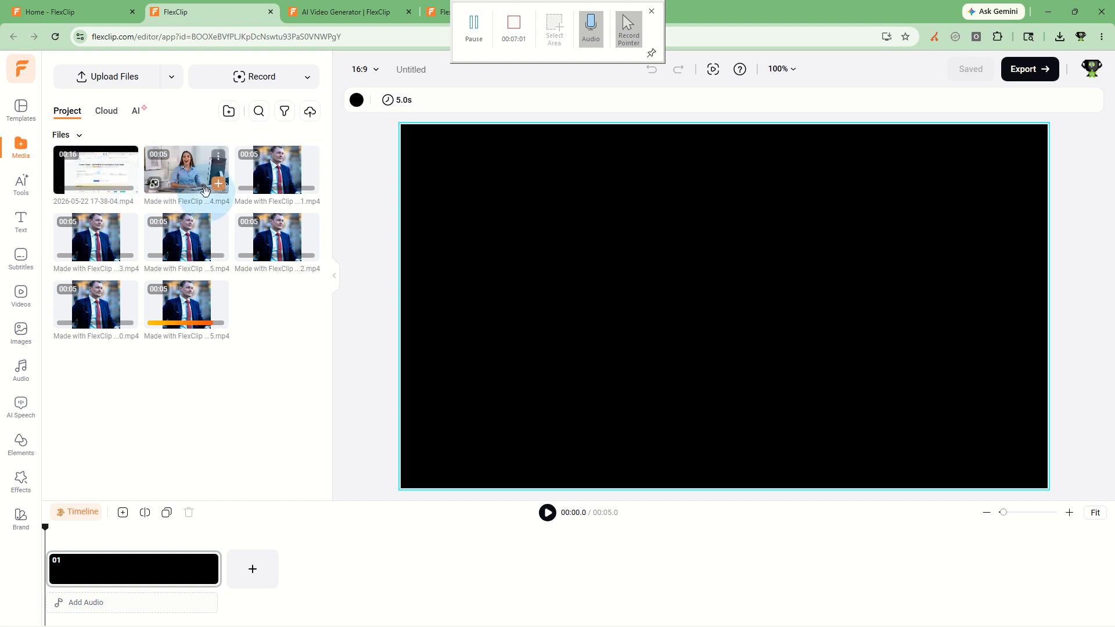
pyautogui.click(220, 189)
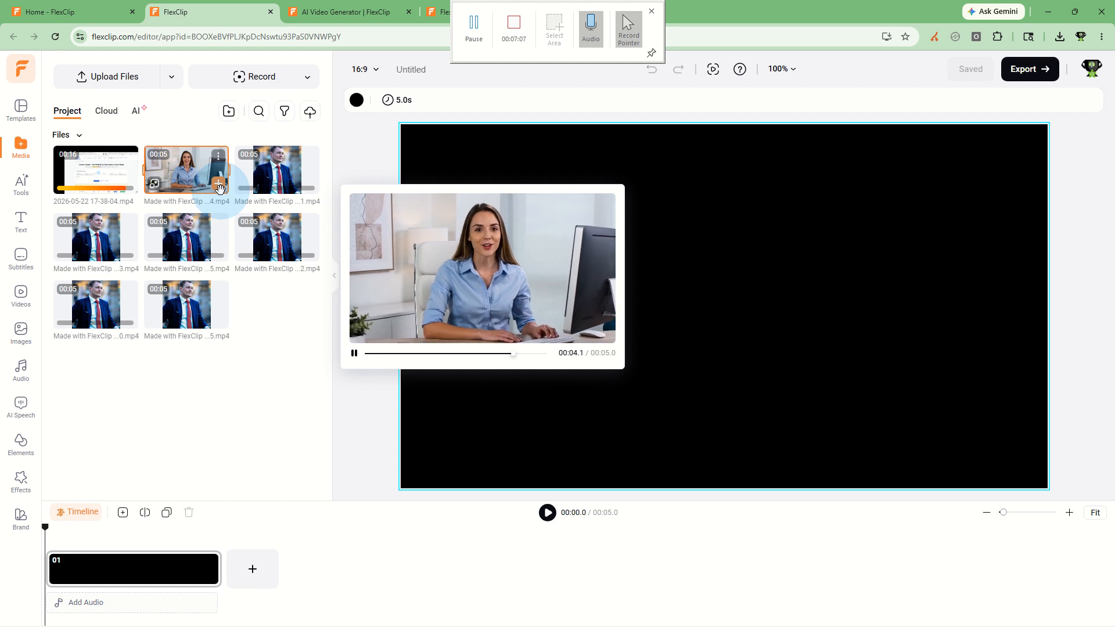
pyautogui.click(219, 185)
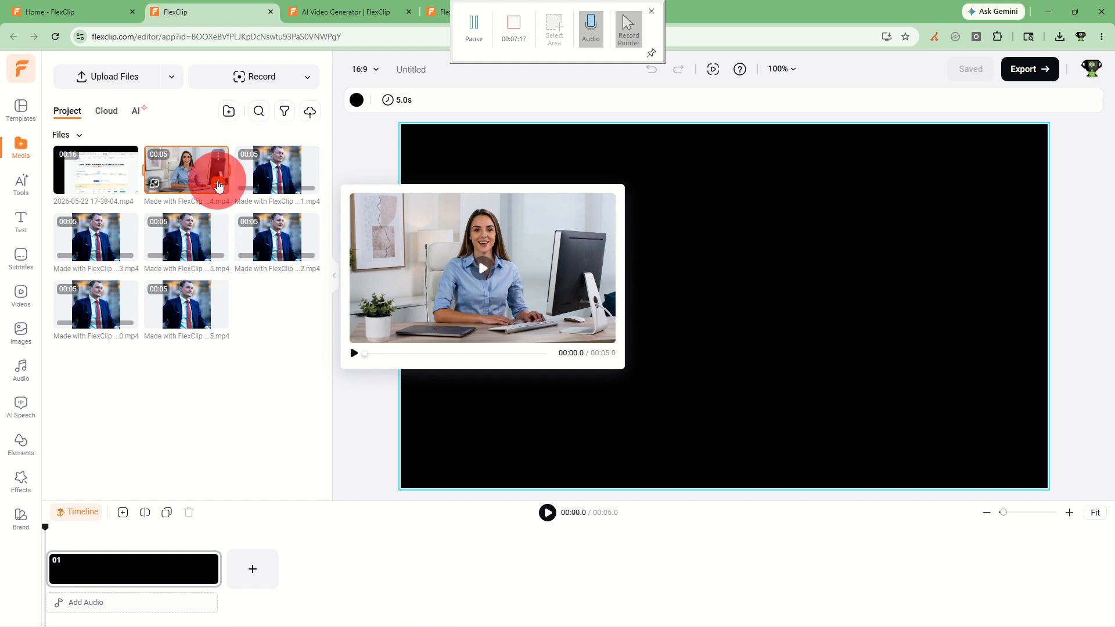
pyautogui.click(218, 185)
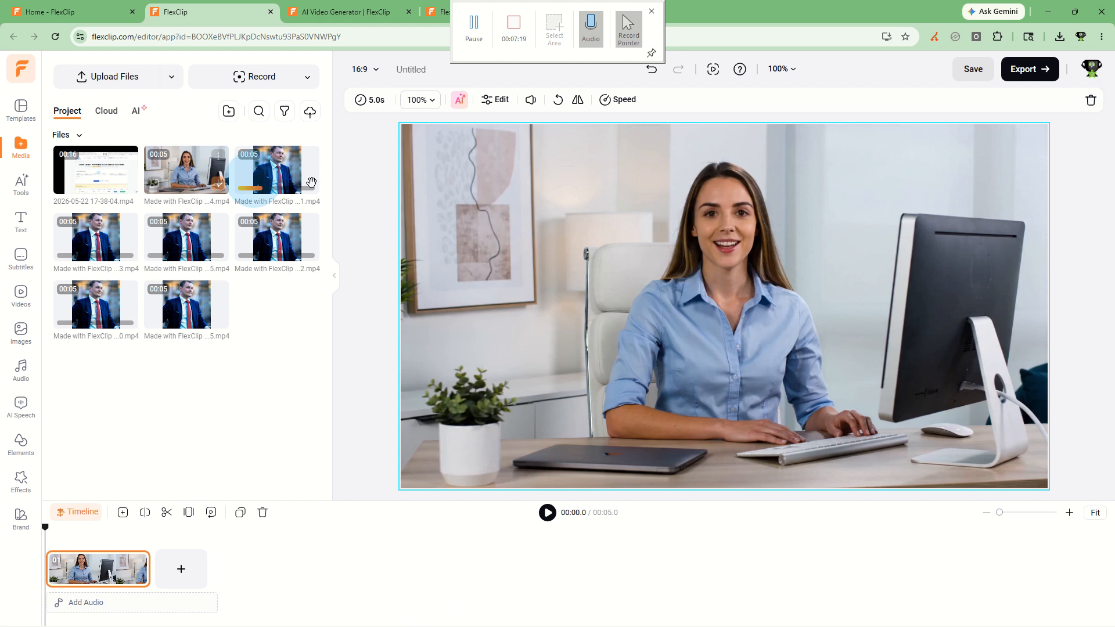
# Step: Add the six clips of the man in the suit as scenes 2 to 7, in the order they are listed
pyautogui.click(308, 188)
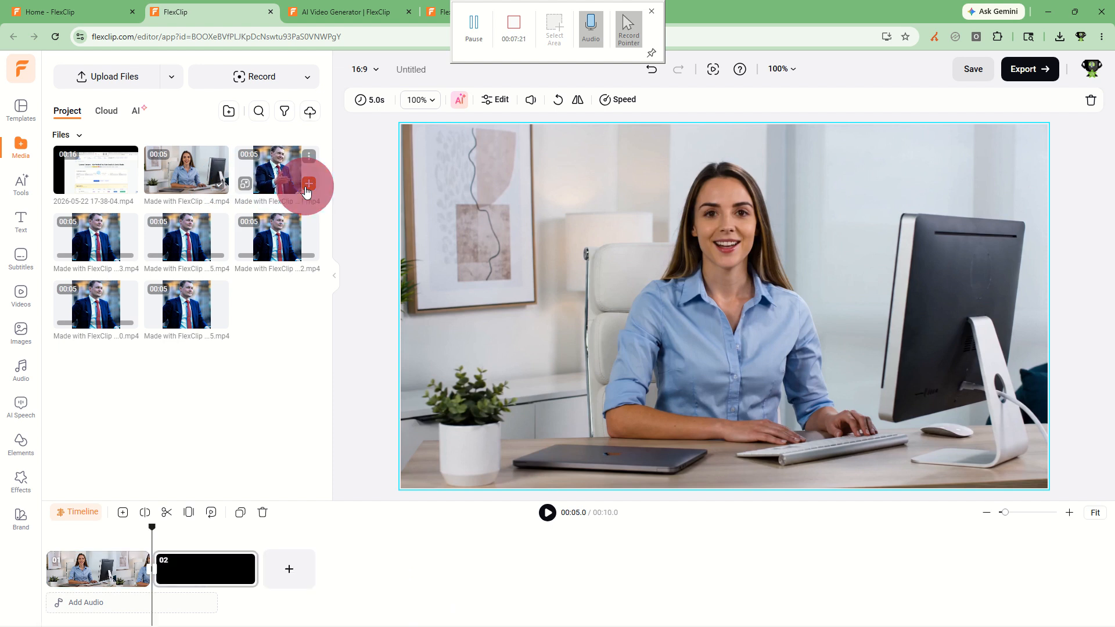
pyautogui.click(126, 252)
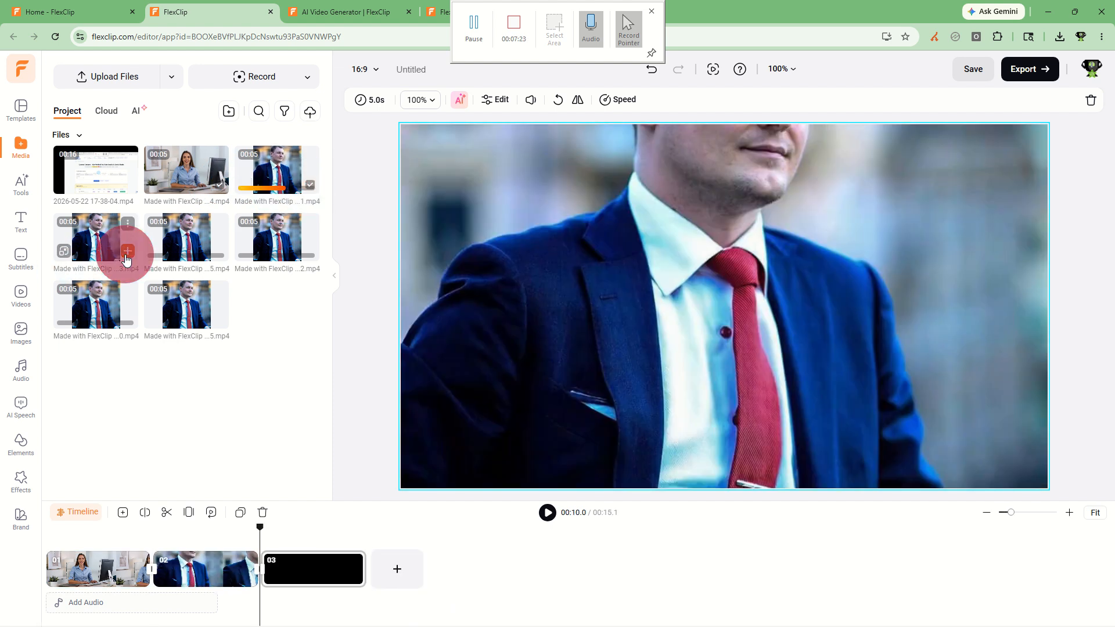
pyautogui.click(218, 255)
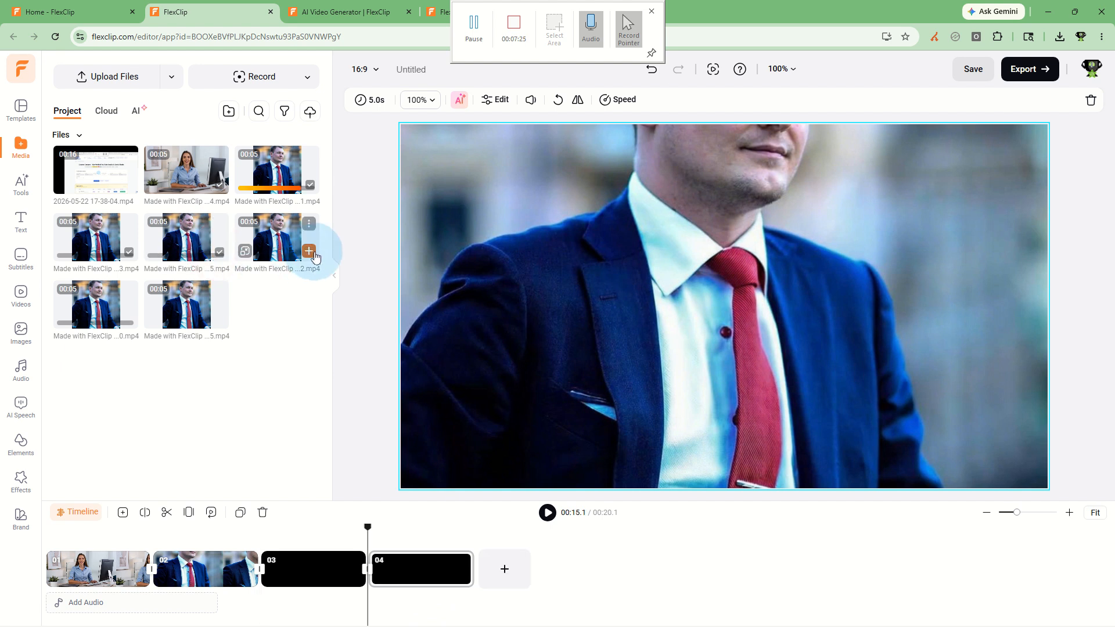
pyautogui.click(310, 255)
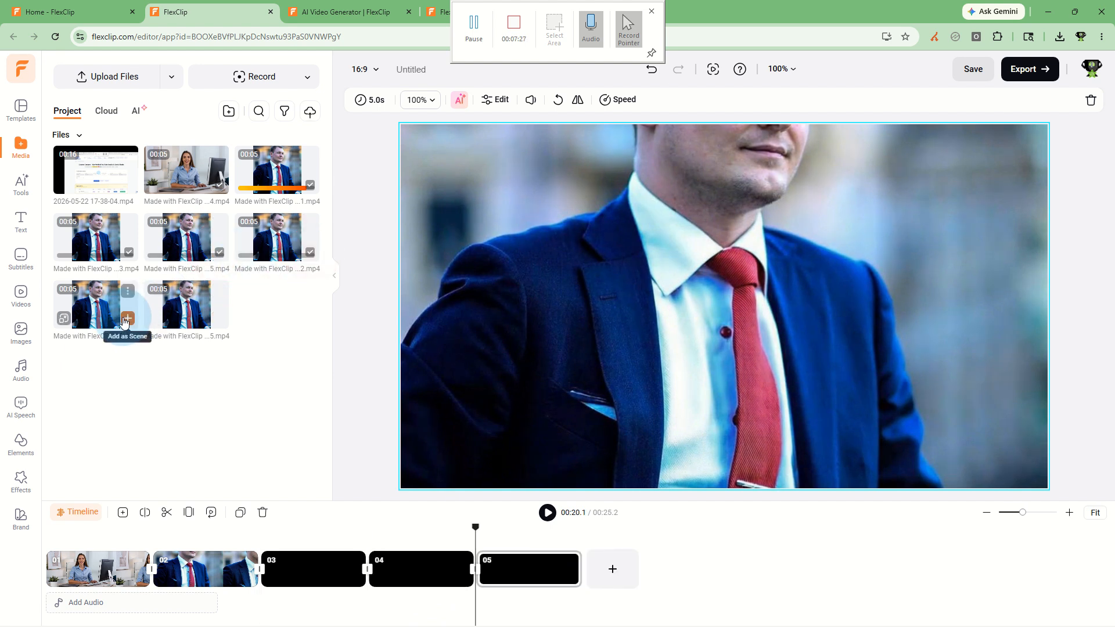
pyautogui.click(126, 319)
pyautogui.click(218, 319)
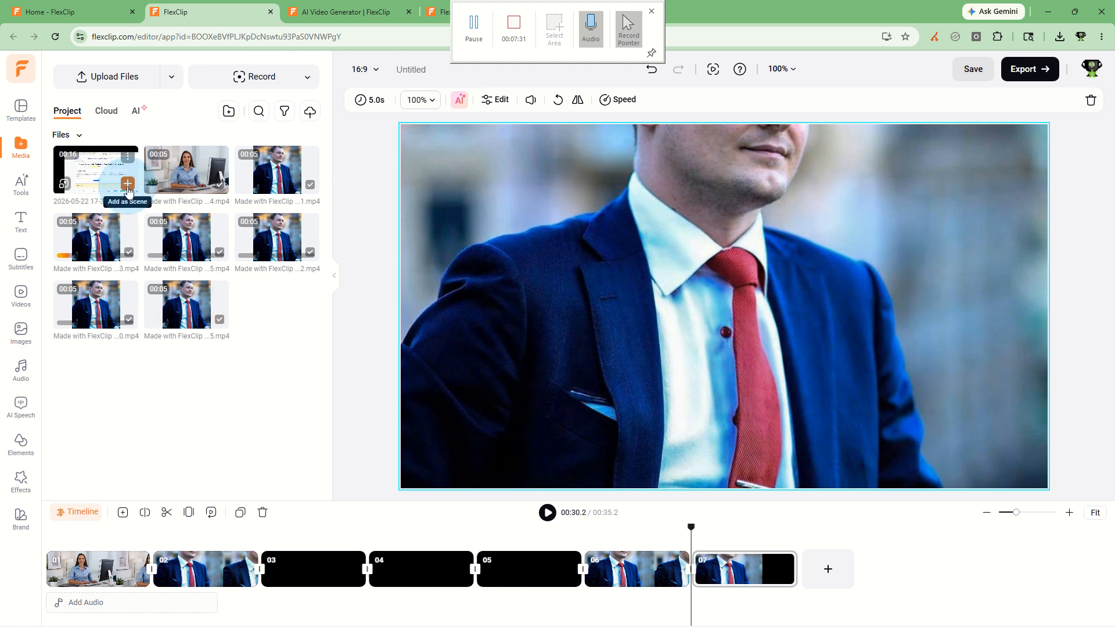
pyautogui.click(127, 184)
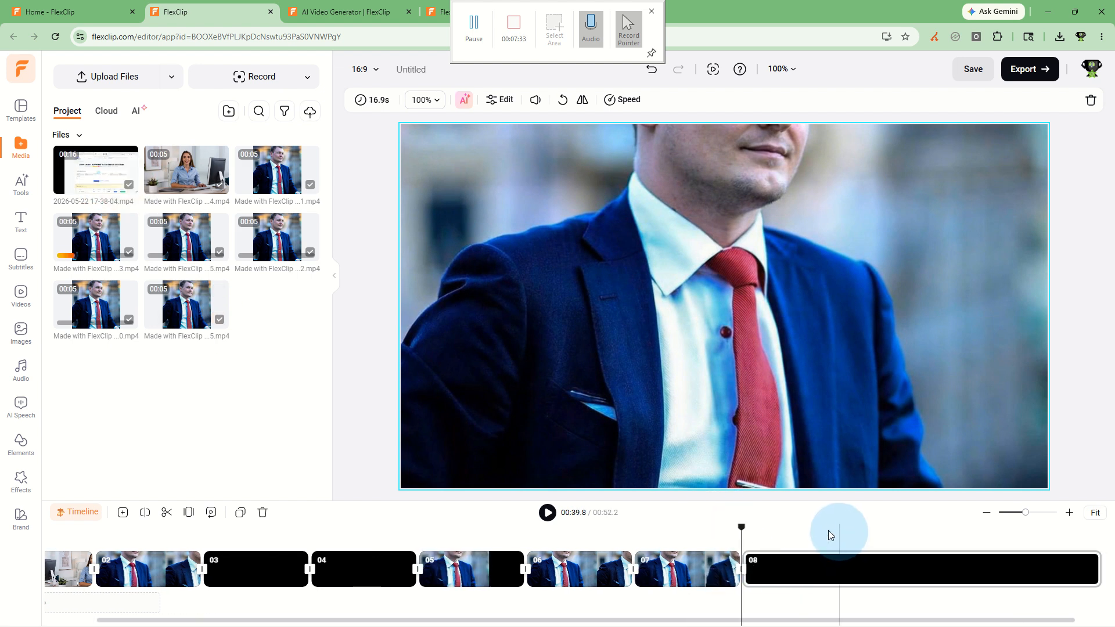
pyautogui.click(767, 527)
pyautogui.moveTo(767, 530); pyautogui.dragTo(779, 532)
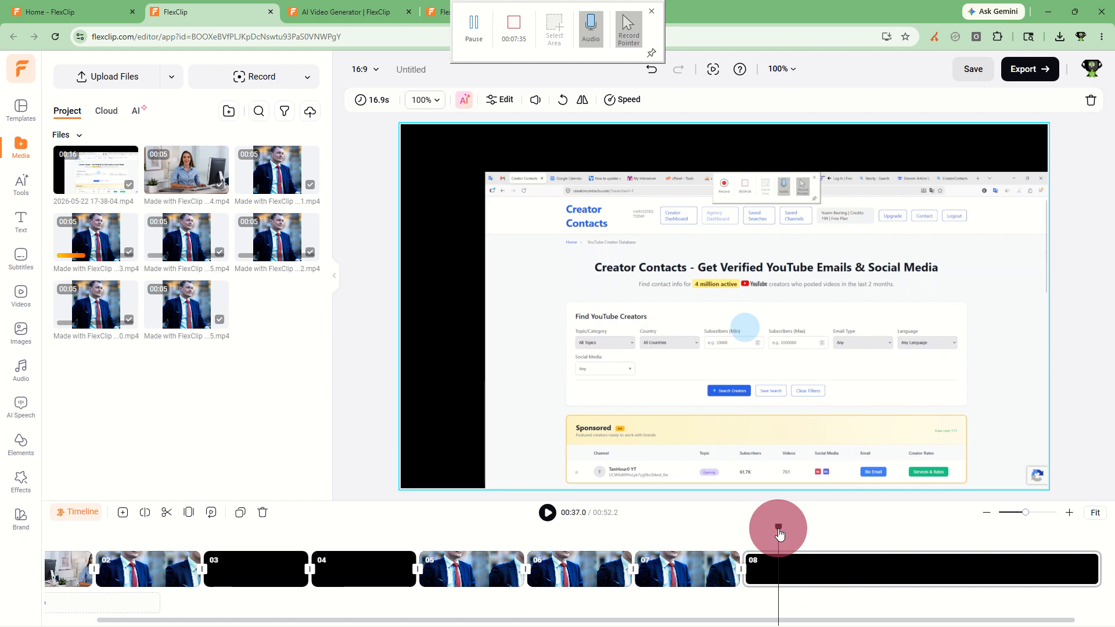
pyautogui.moveTo(586, 283); pyautogui.dragTo(574, 272)
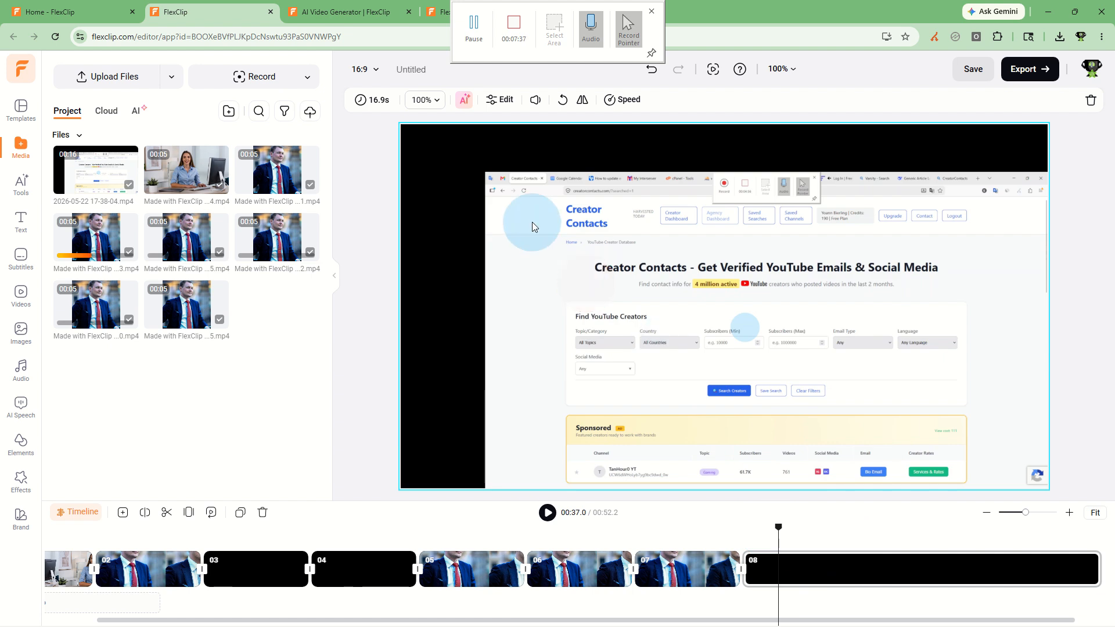
pyautogui.click(827, 574)
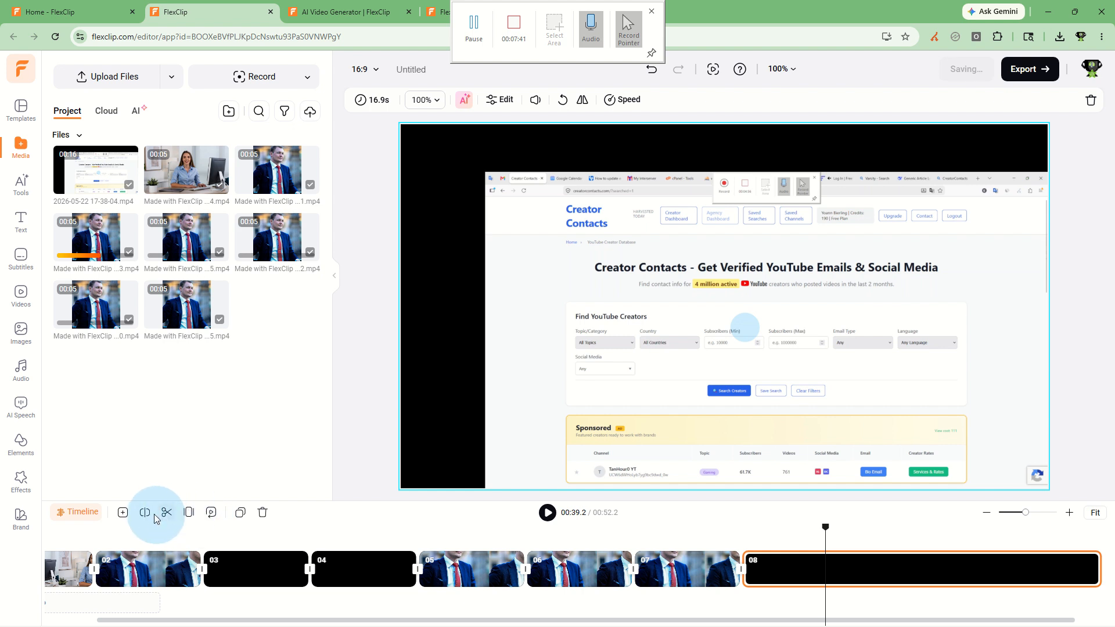
pyautogui.doubleClick(652, 357)
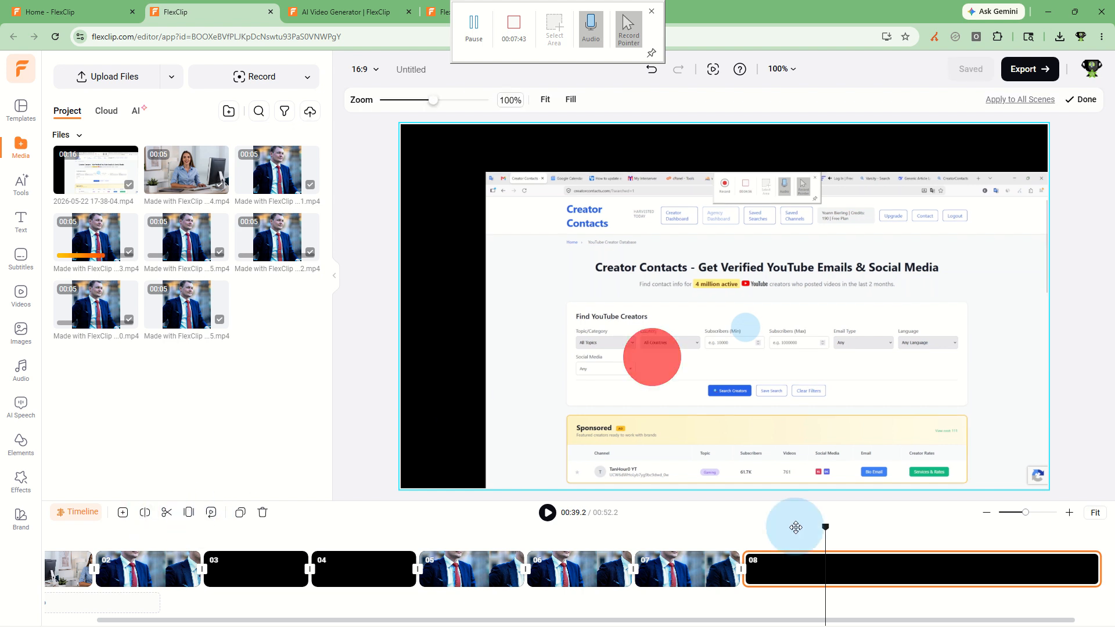
pyautogui.click(804, 557)
# Step: Open scene 8 in its own detailed timeline and place the playhead at 12 seconds
pyautogui.doubleClick(805, 562)
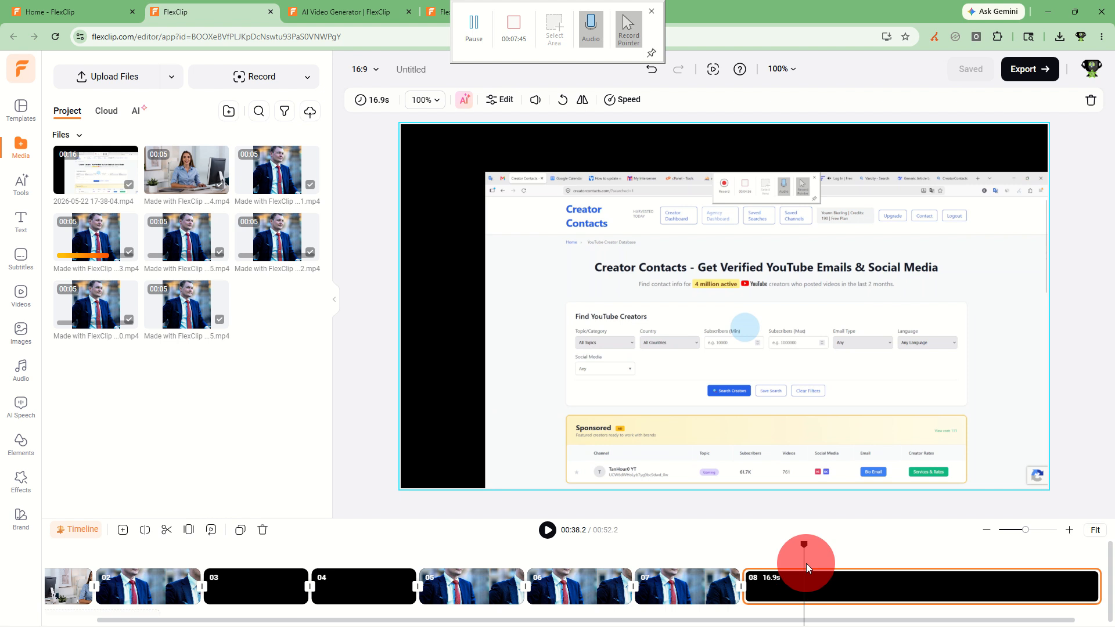
pyautogui.click(787, 602)
pyautogui.click(405, 136)
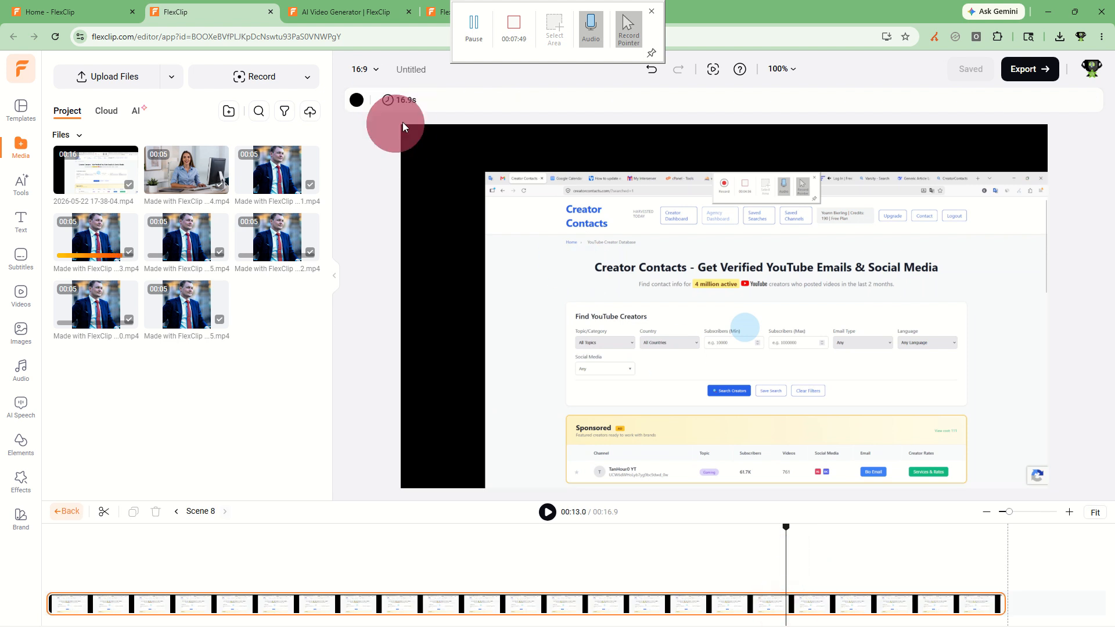
pyautogui.click(727, 595)
# Step: Zoom the screen recording in scene 8 to 181% so it fills the frame, and return to the main timeline
pyautogui.click(414, 167)
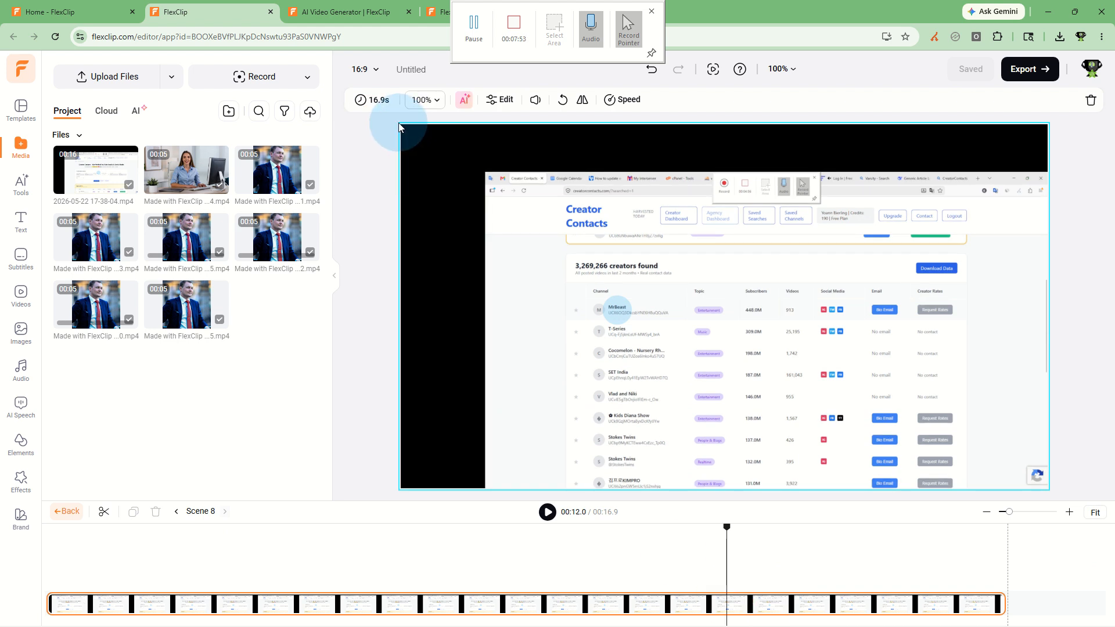
pyautogui.click(459, 166)
pyautogui.moveTo(448, 154); pyautogui.dragTo(399, 115)
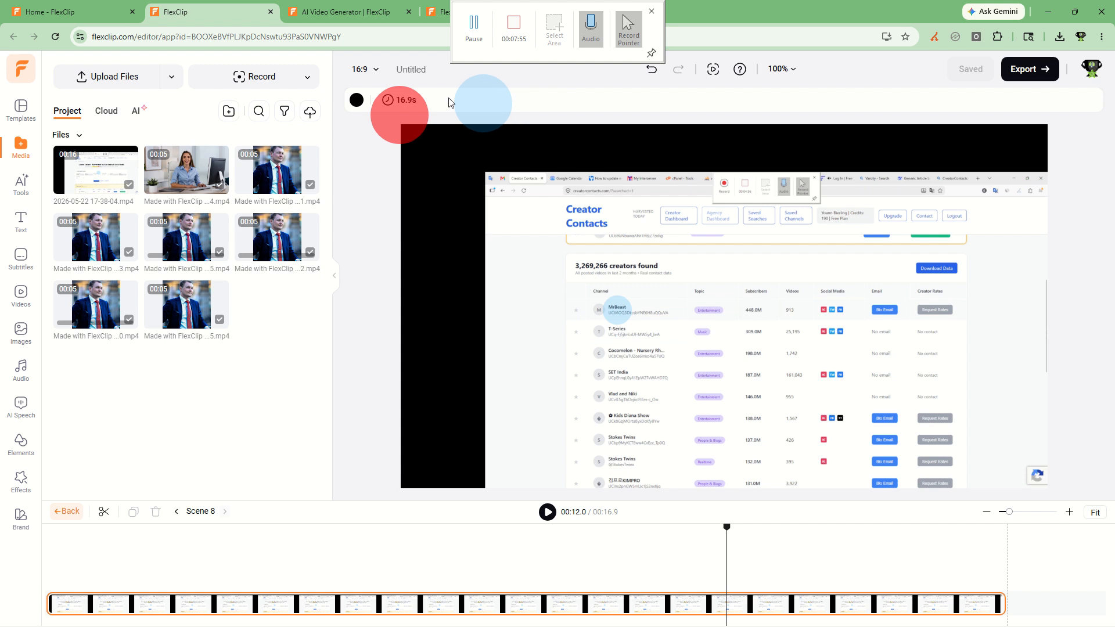
pyautogui.click(550, 238)
pyautogui.click(423, 97)
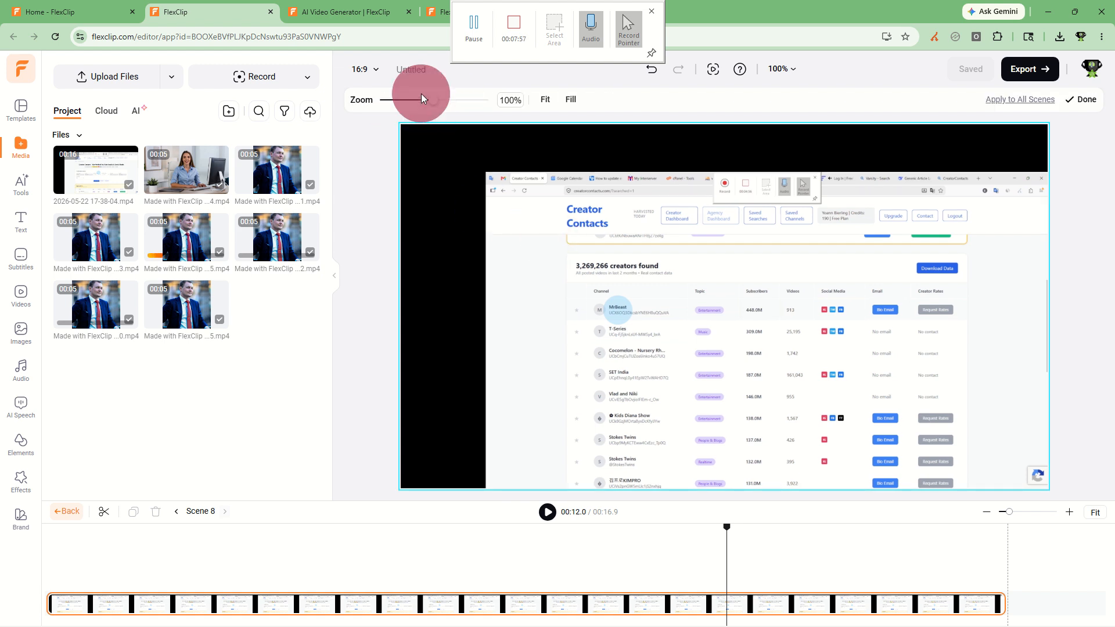
pyautogui.moveTo(427, 102); pyautogui.dragTo(480, 106)
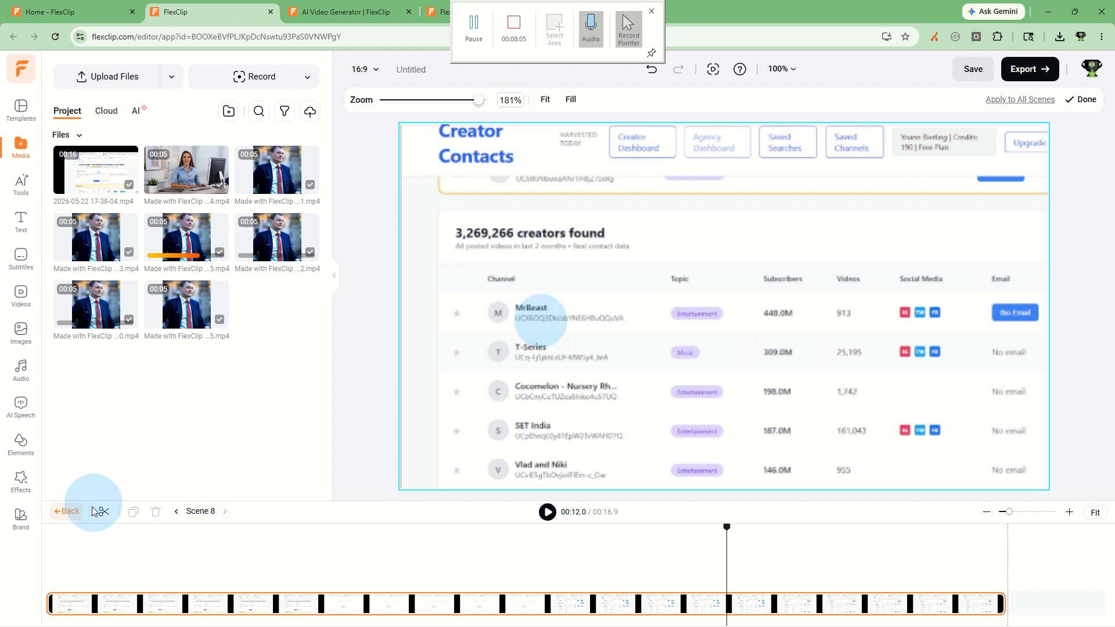
pyautogui.click(73, 514)
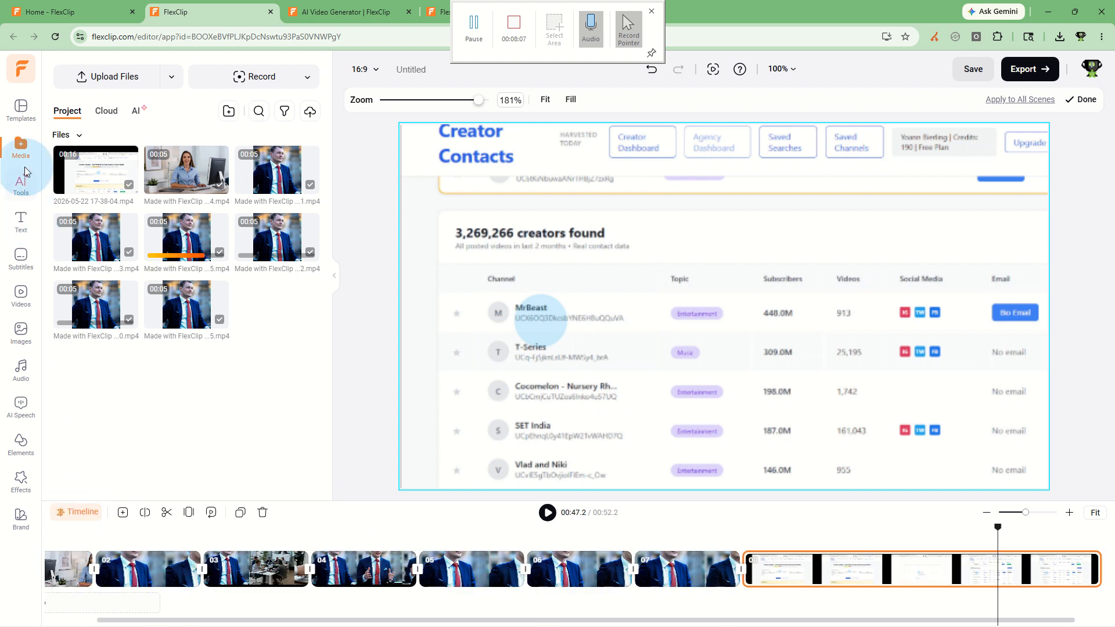
# Step: Add outro-ybdotdigital.mp4 from the cloud storage's outro folder as the closing scene of the video
pyautogui.click(133, 116)
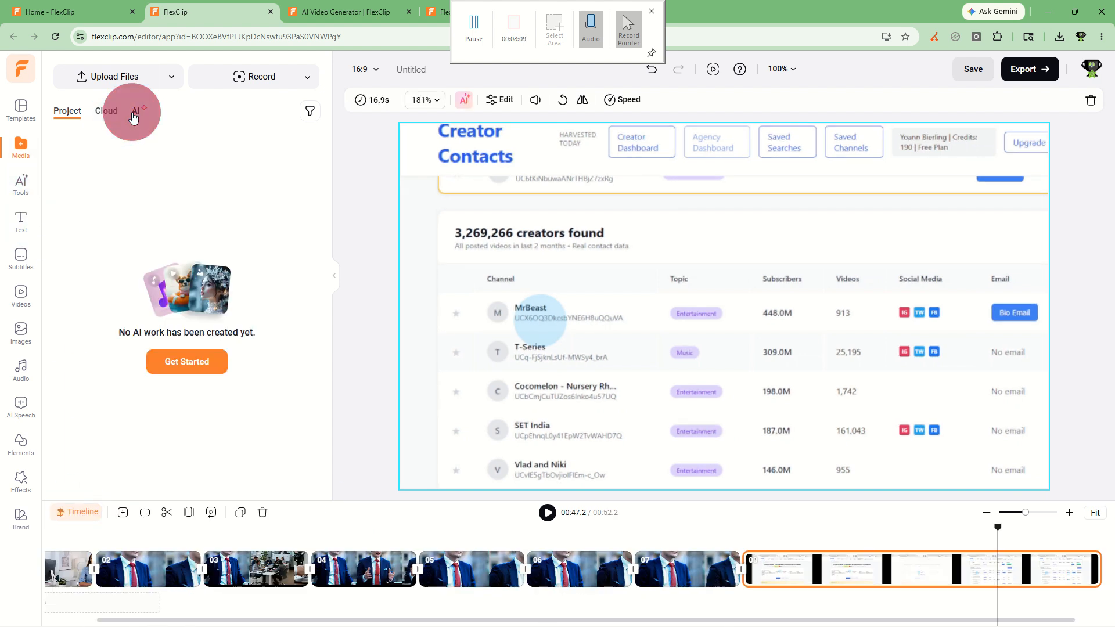
pyautogui.click(106, 112)
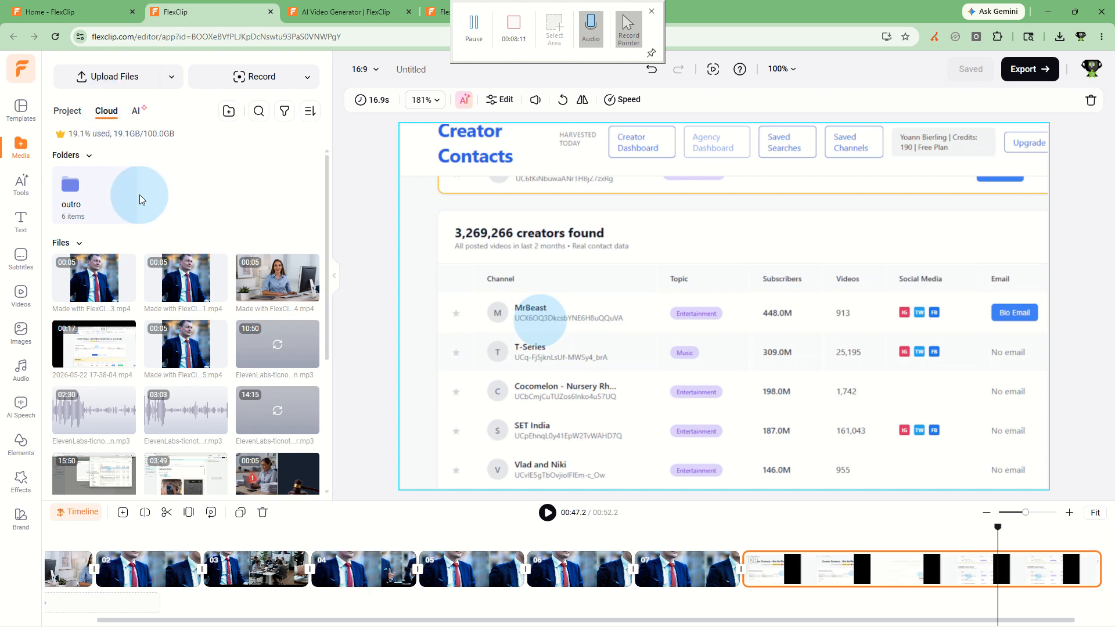
pyautogui.click(112, 195)
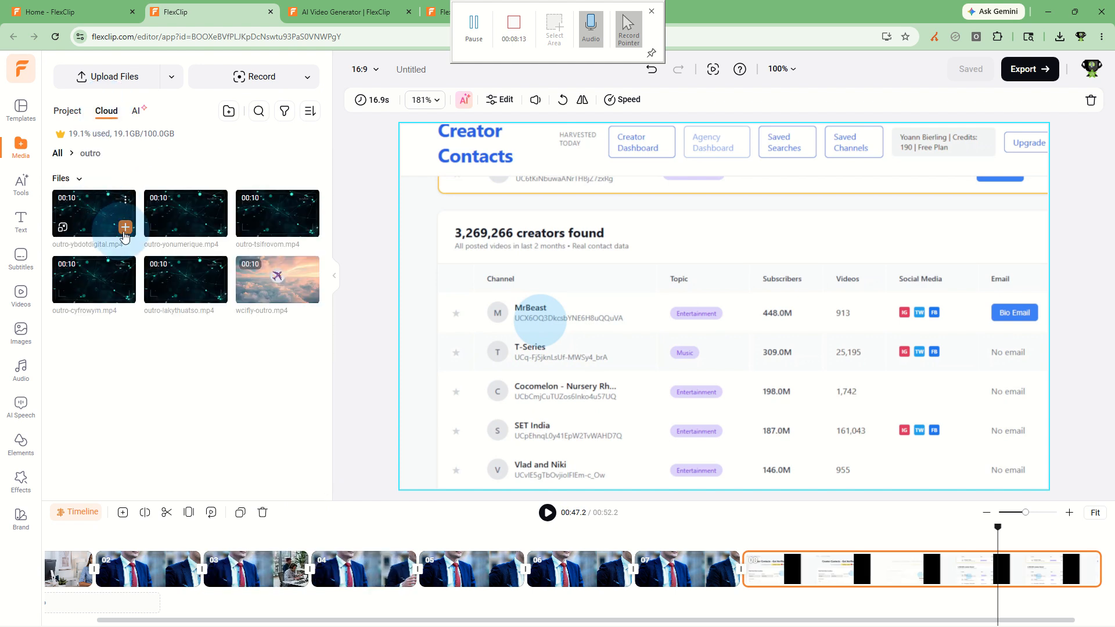
pyautogui.click(125, 228)
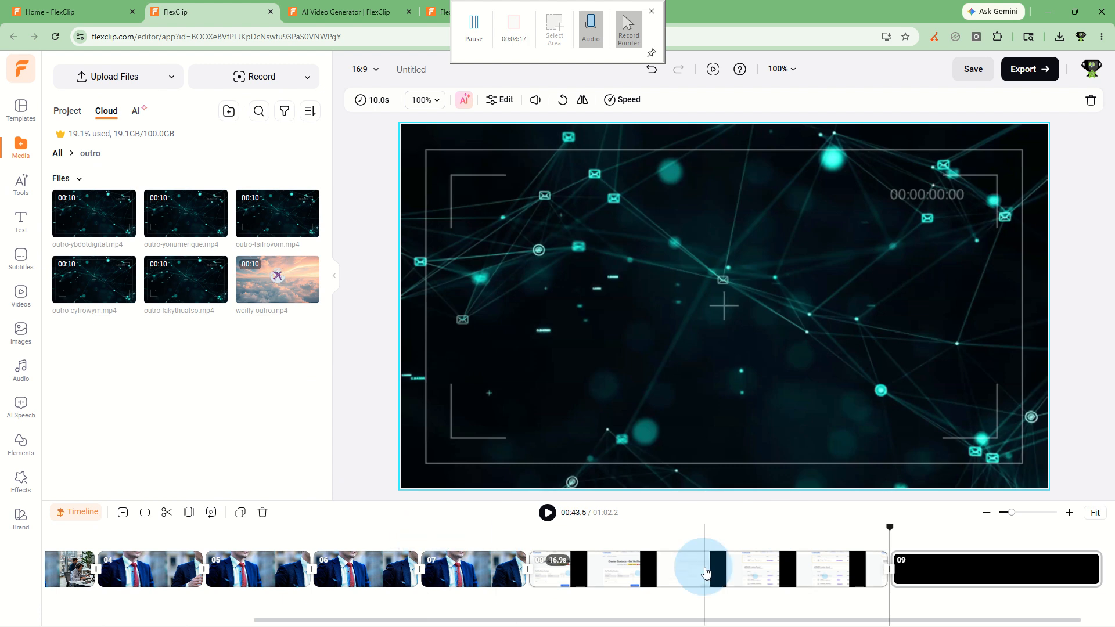
# Step: Mute scene 8, apply the zero volume to all scenes, and restore the closing outro's volume to 80
pyautogui.click(706, 573)
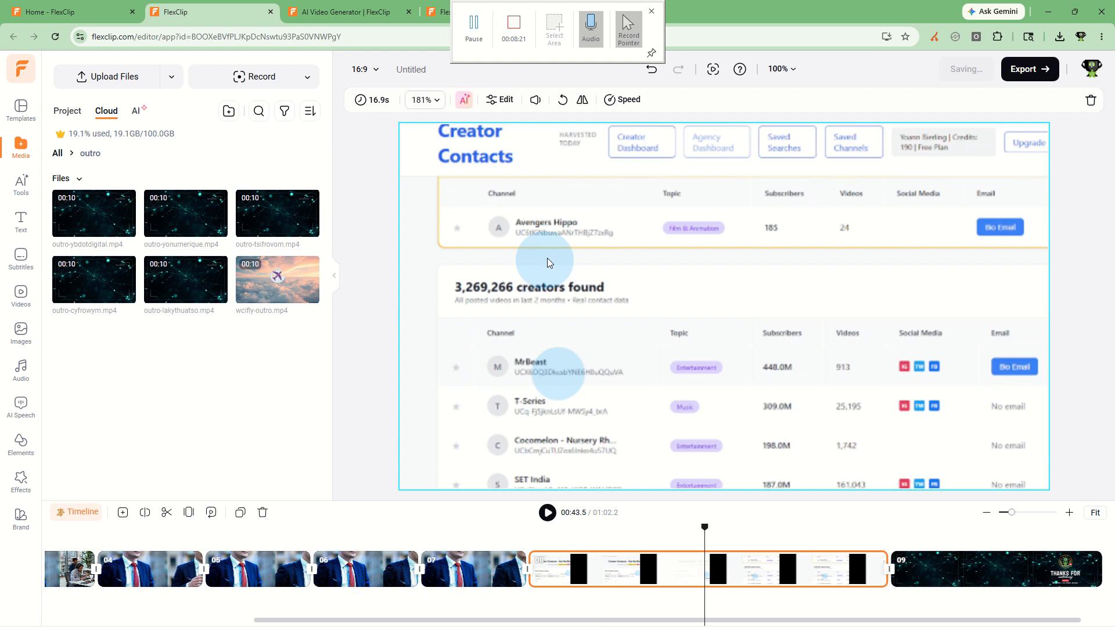
pyautogui.click(536, 99)
pyautogui.click(263, 118)
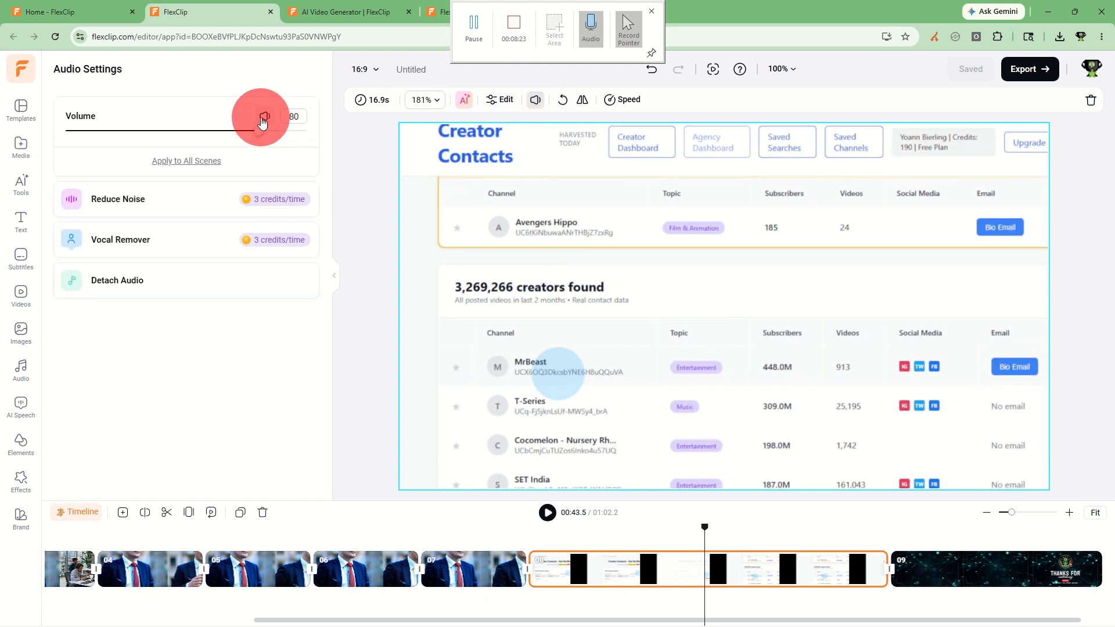
pyautogui.click(194, 162)
pyautogui.click(928, 568)
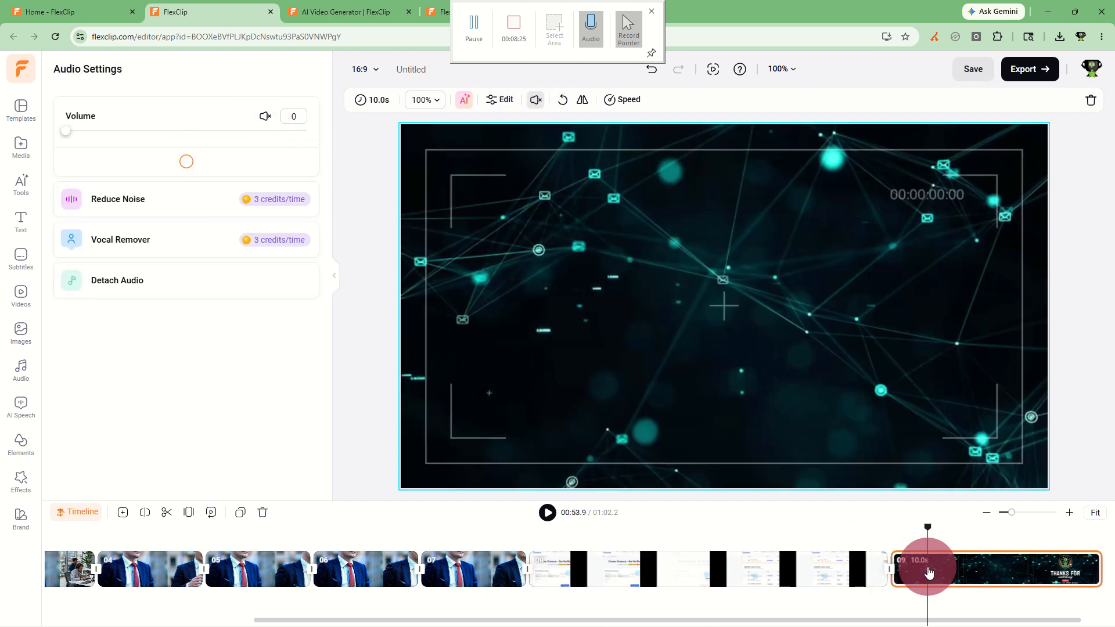
pyautogui.click(264, 116)
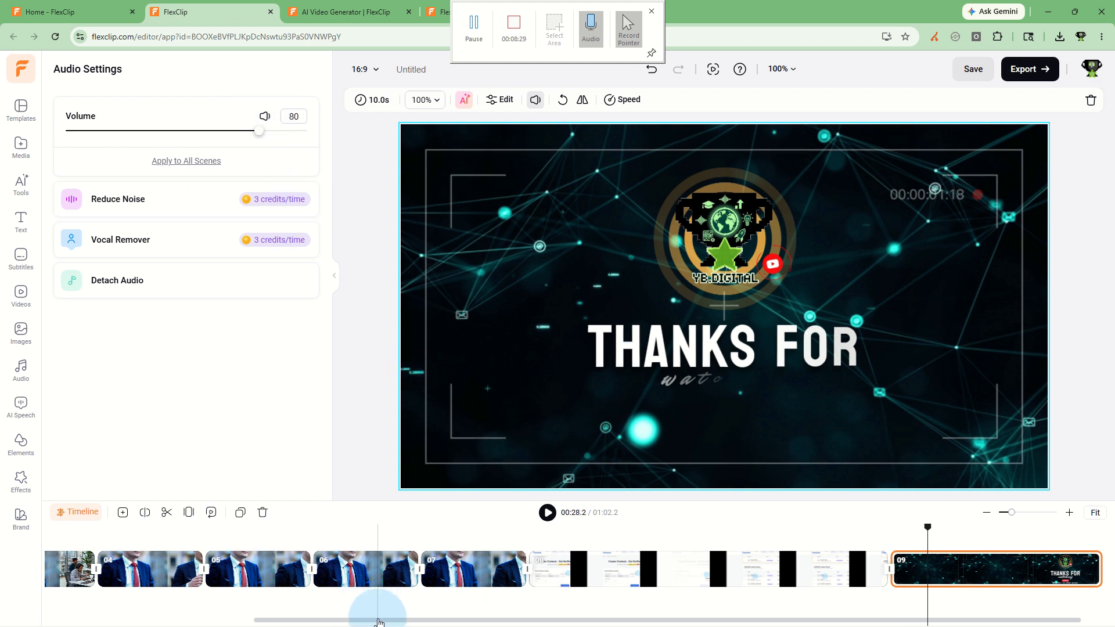
# Step: Add the ElevenLabs_Untitled_project.mp3 audio beneath the scenes from the start of the video and preview the opening scenes
pyautogui.moveTo(378, 620); pyautogui.dragTo(169, 620)
pyautogui.click(73, 563)
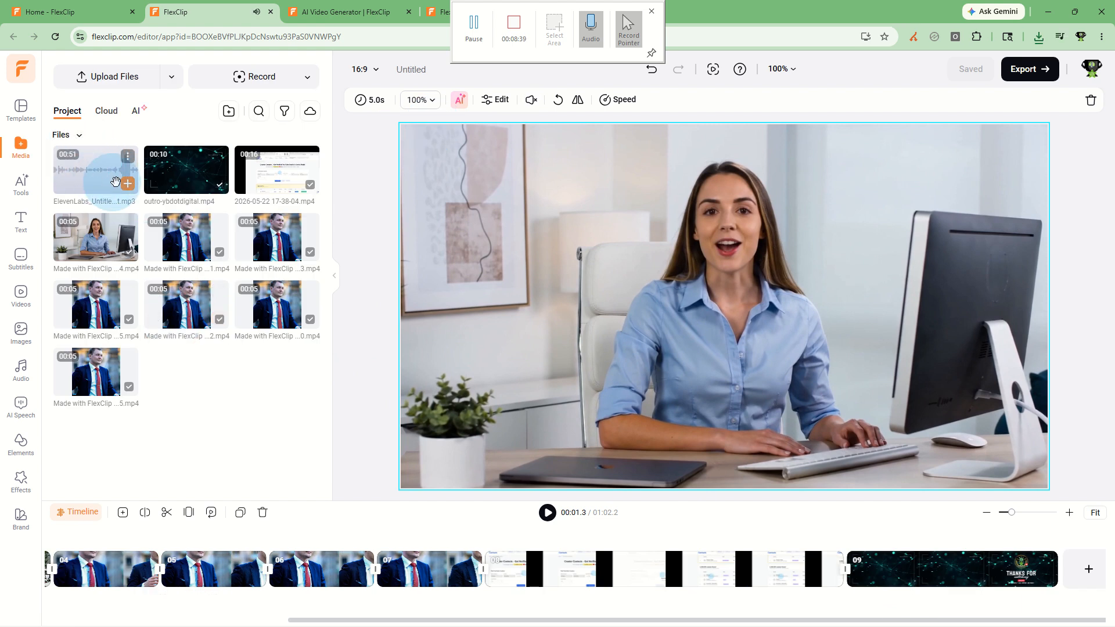
pyautogui.click(126, 184)
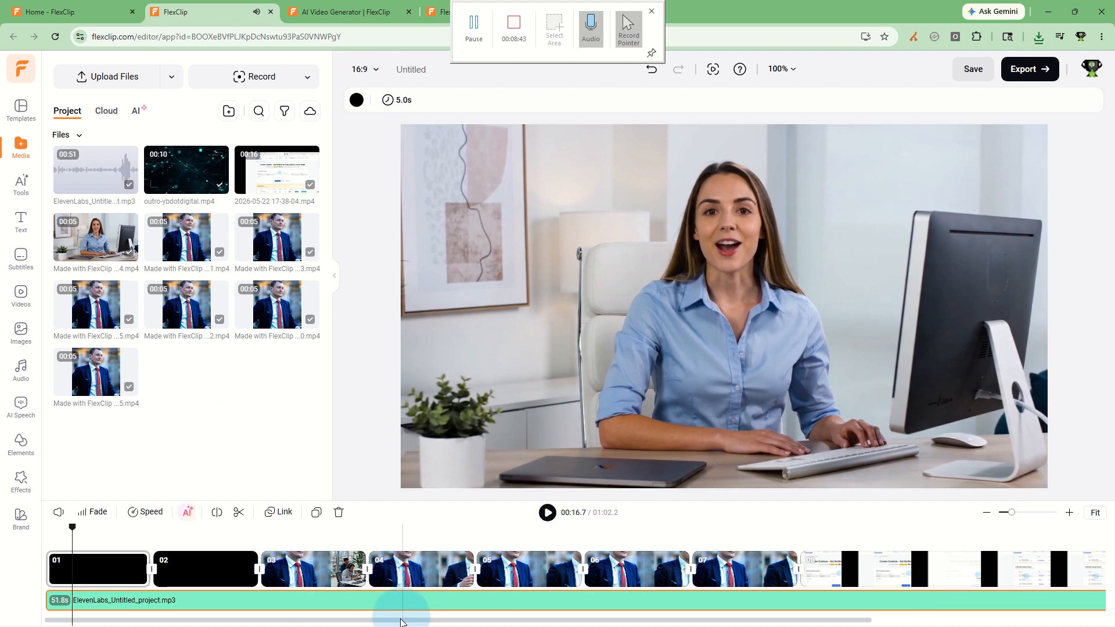
pyautogui.moveTo(401, 622); pyautogui.dragTo(309, 617)
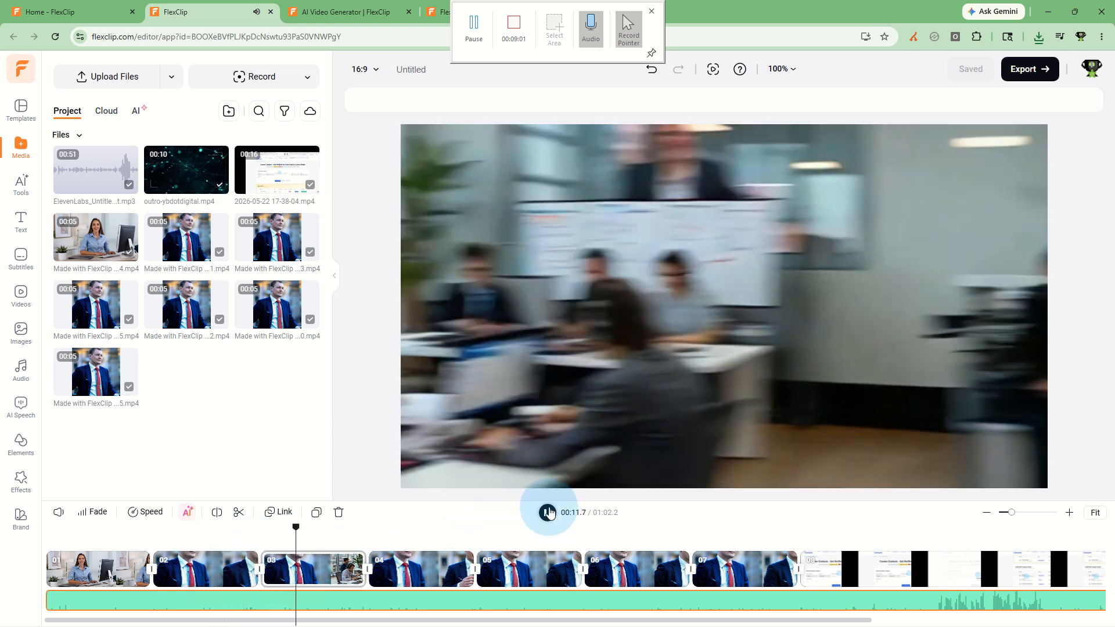
pyautogui.click(549, 512)
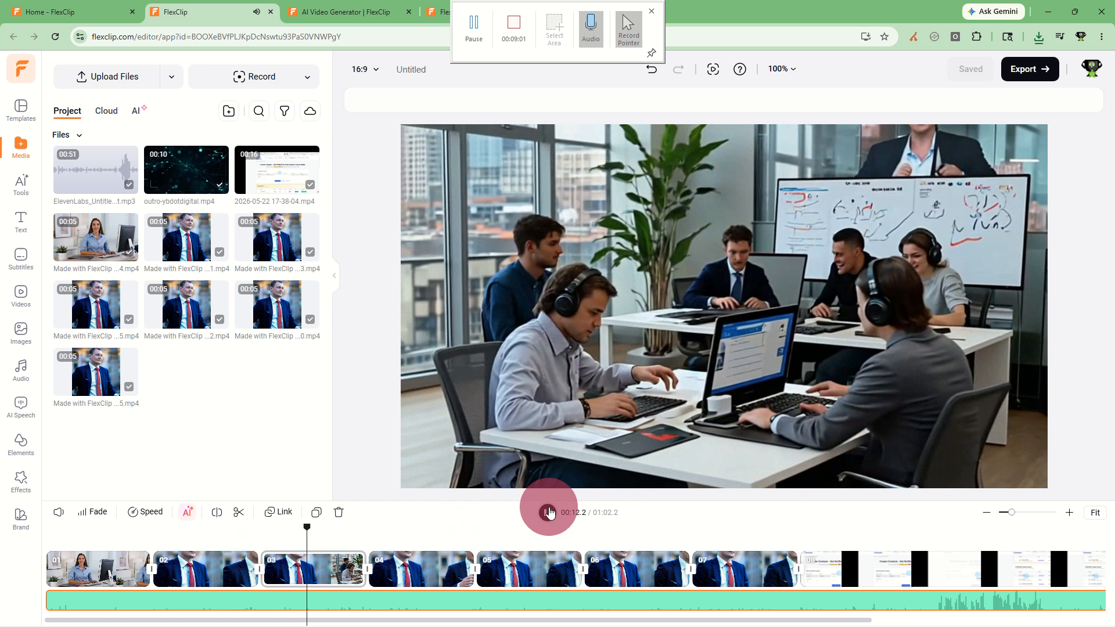
pyautogui.click(418, 527)
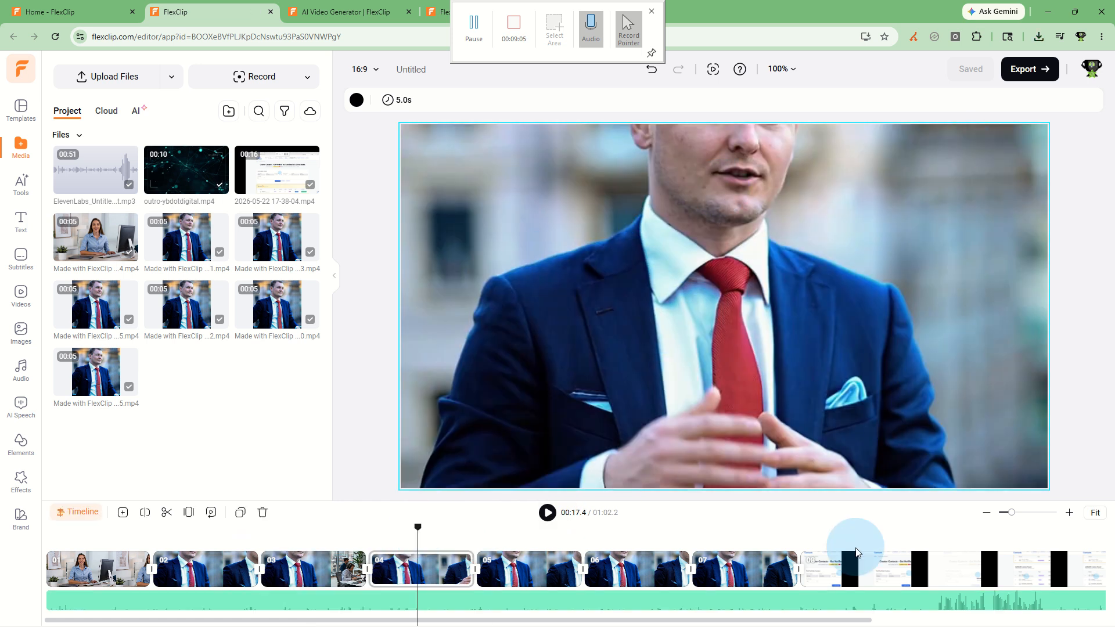
# Step: Open scene 7 in its detailed timeline, zoom its clip out to 57%, and return to the main timeline
pyautogui.doubleClick(756, 562)
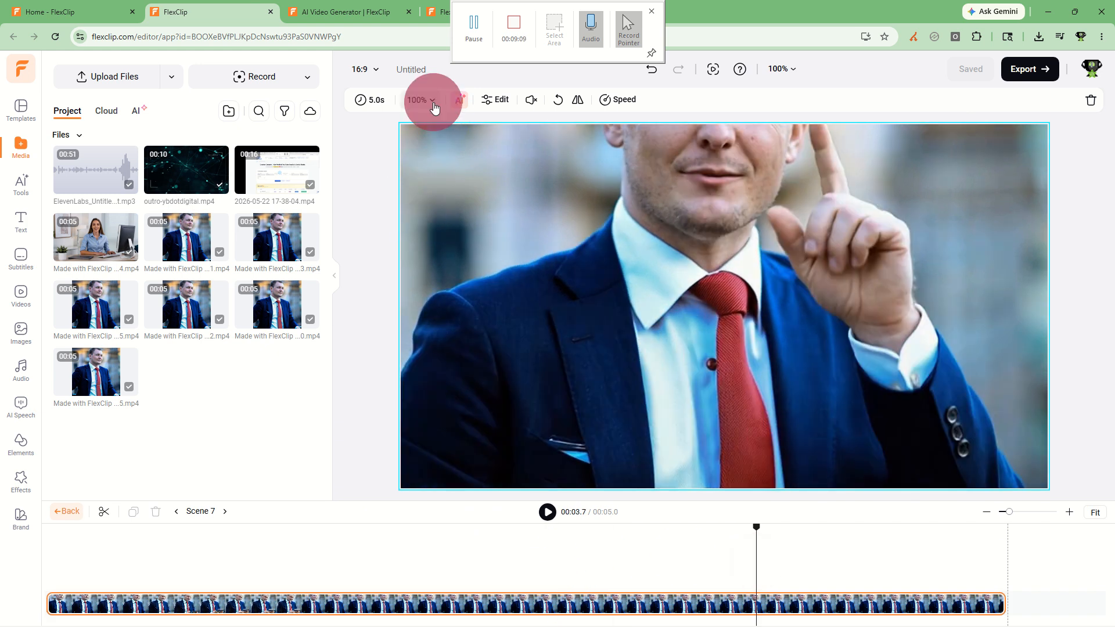
pyautogui.click(434, 107)
pyautogui.moveTo(424, 99)
pyautogui.mouseDown()
pyautogui.moveTo(398, 100)
pyautogui.moveTo(411, 105)
pyautogui.mouseUp()
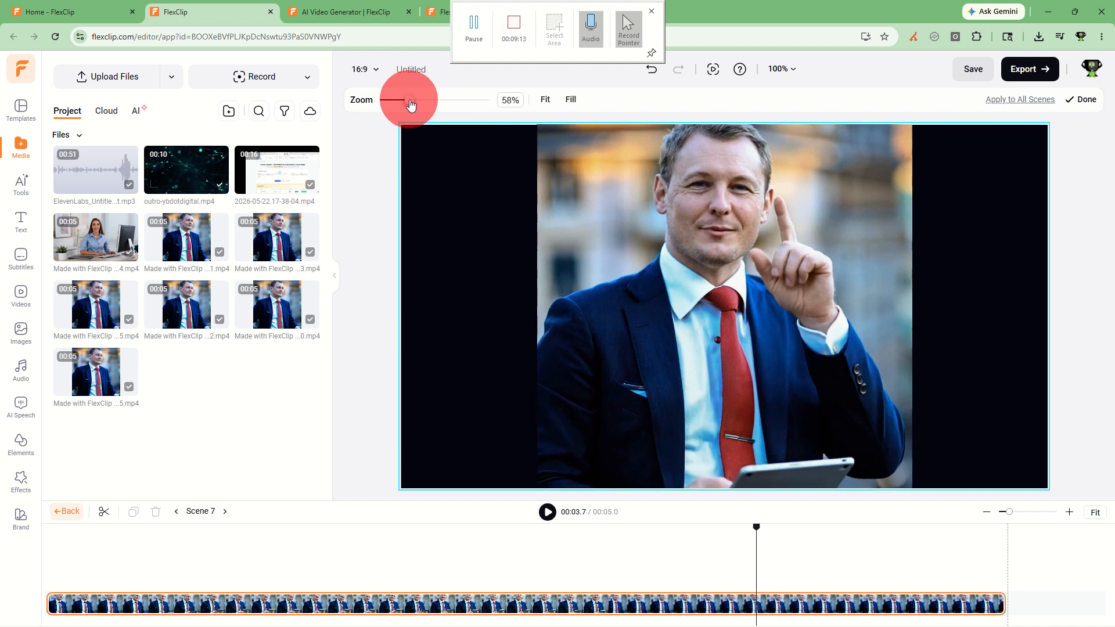
pyautogui.click(67, 511)
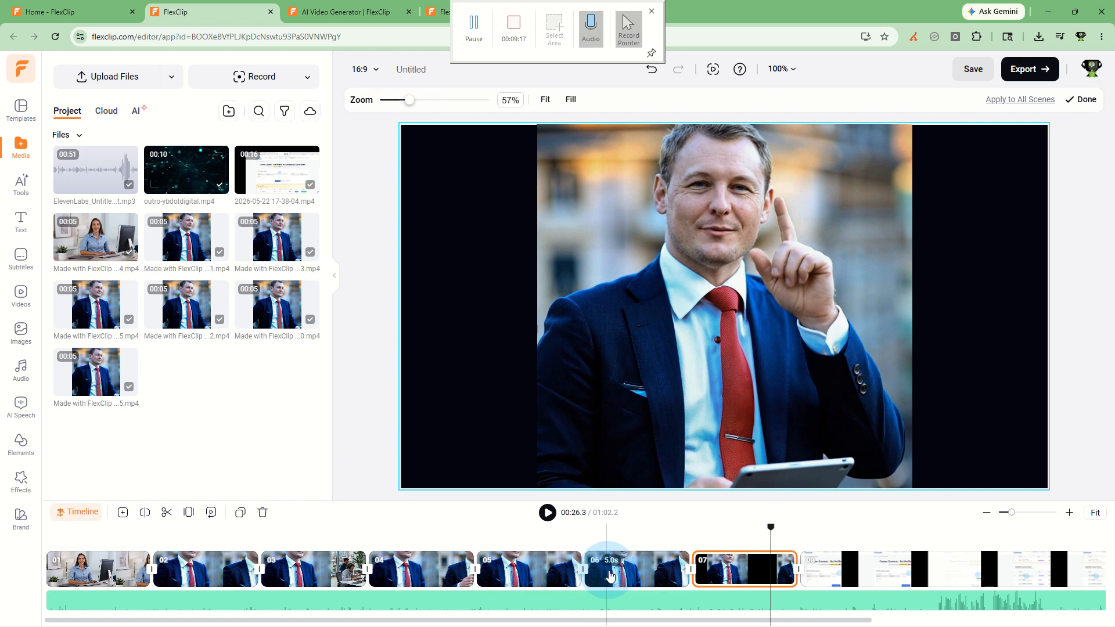
# Step: Zoom out the clip in scene 6 so the whole picture fits inside the frame
pyautogui.click(608, 568)
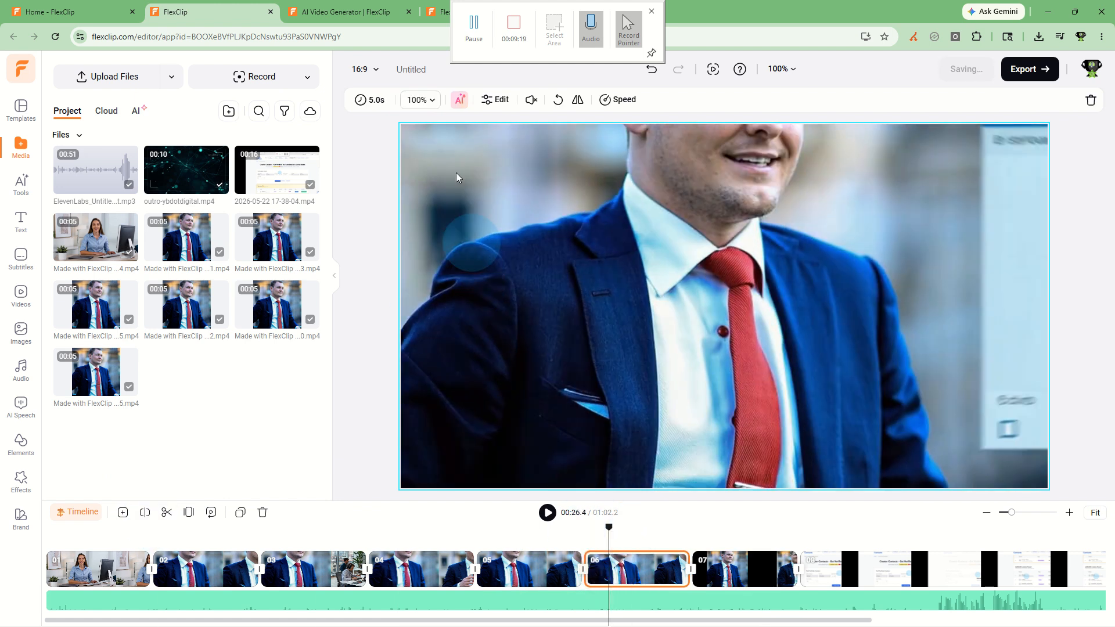
pyautogui.click(428, 100)
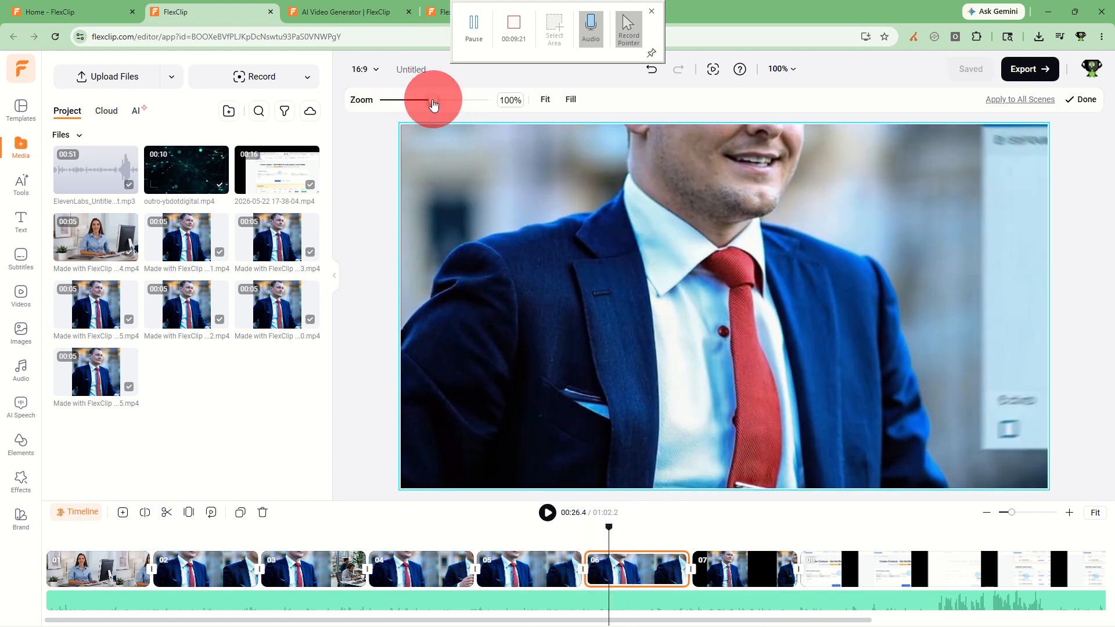
pyautogui.moveTo(433, 105); pyautogui.dragTo(408, 107)
# Step: Zoom the clip in scene 5 out to 57%
pyautogui.click(517, 568)
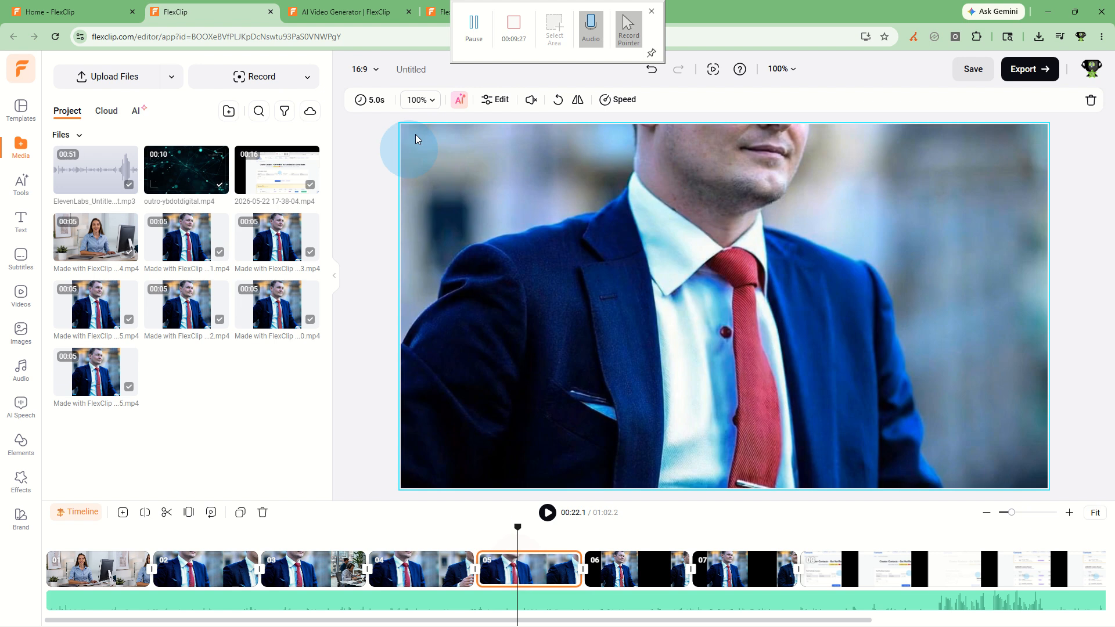
pyautogui.click(430, 102)
pyautogui.moveTo(428, 104); pyautogui.dragTo(411, 106)
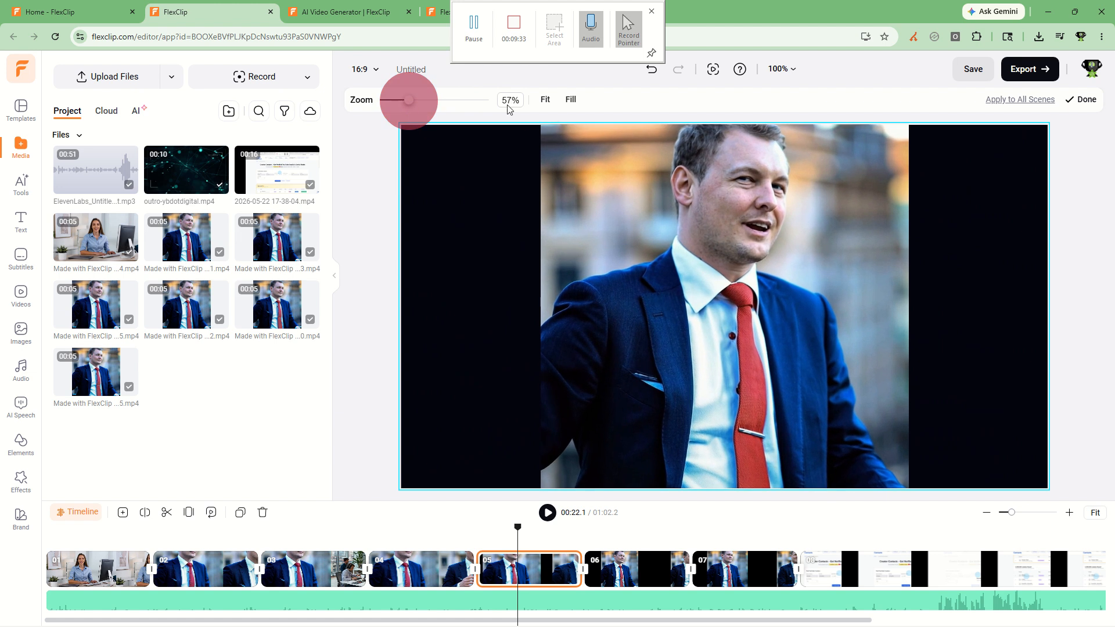
# Step: Set the zoom of the clip in scene 4 to 57%
pyautogui.click(386, 580)
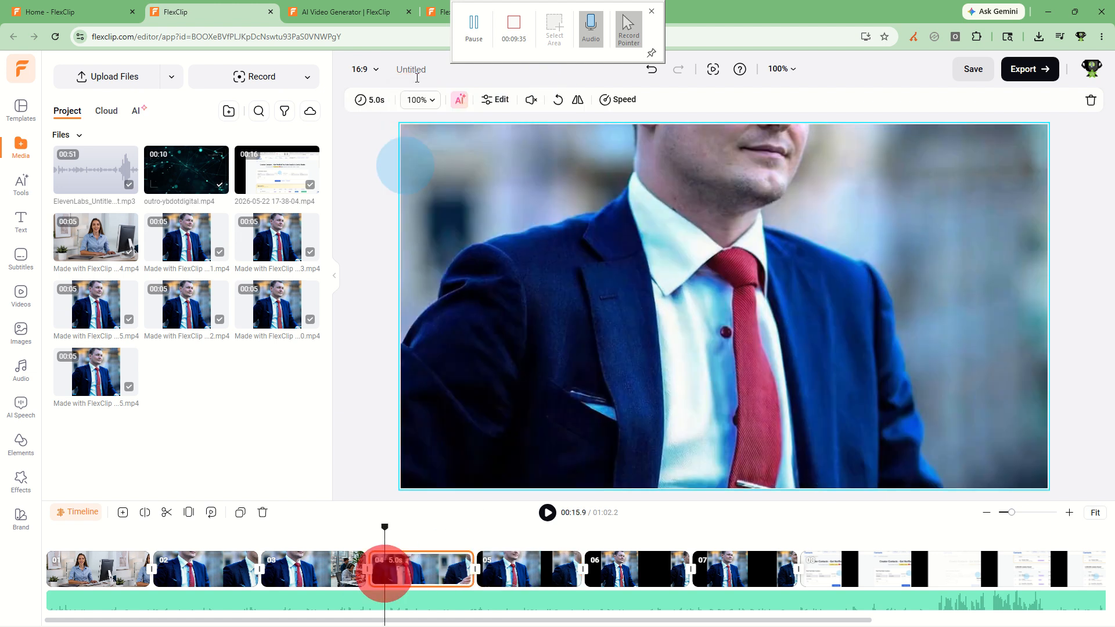
pyautogui.click(429, 109)
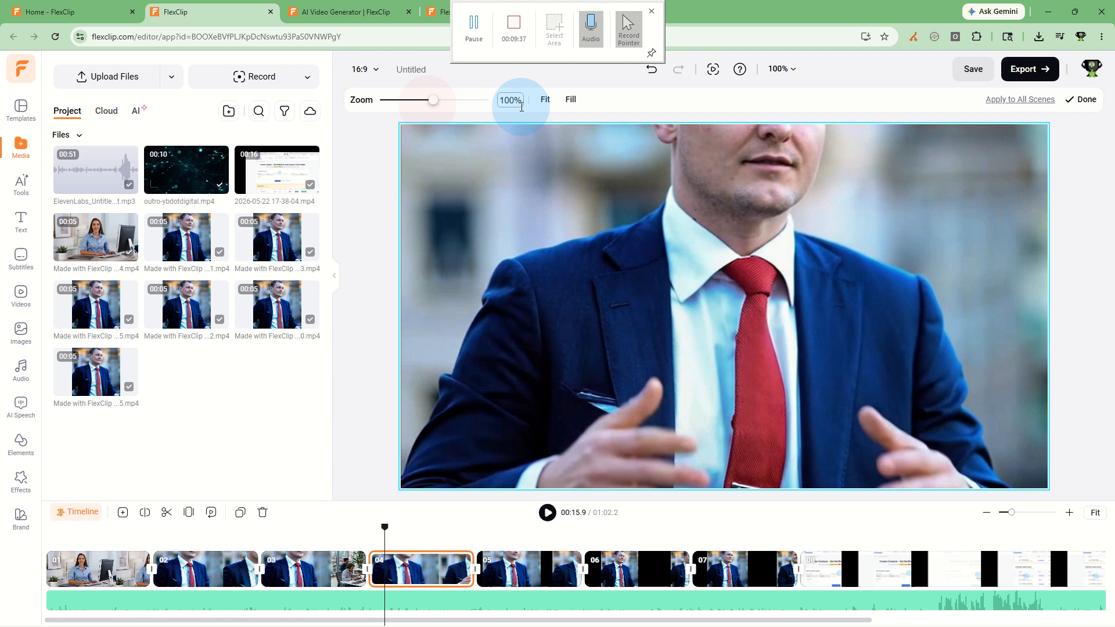
pyautogui.write('57')
pyautogui.press('Return')
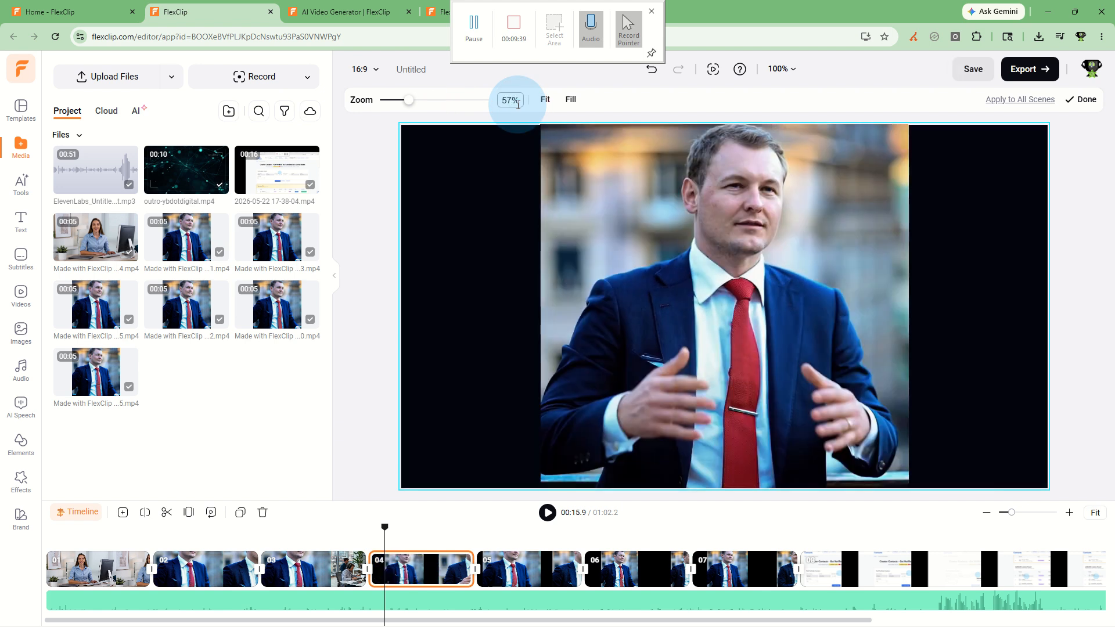
# Step: Compare the Fit and Fill sizing on the clip in scene 3 and fit the whole picture inside the frame
pyautogui.click(302, 568)
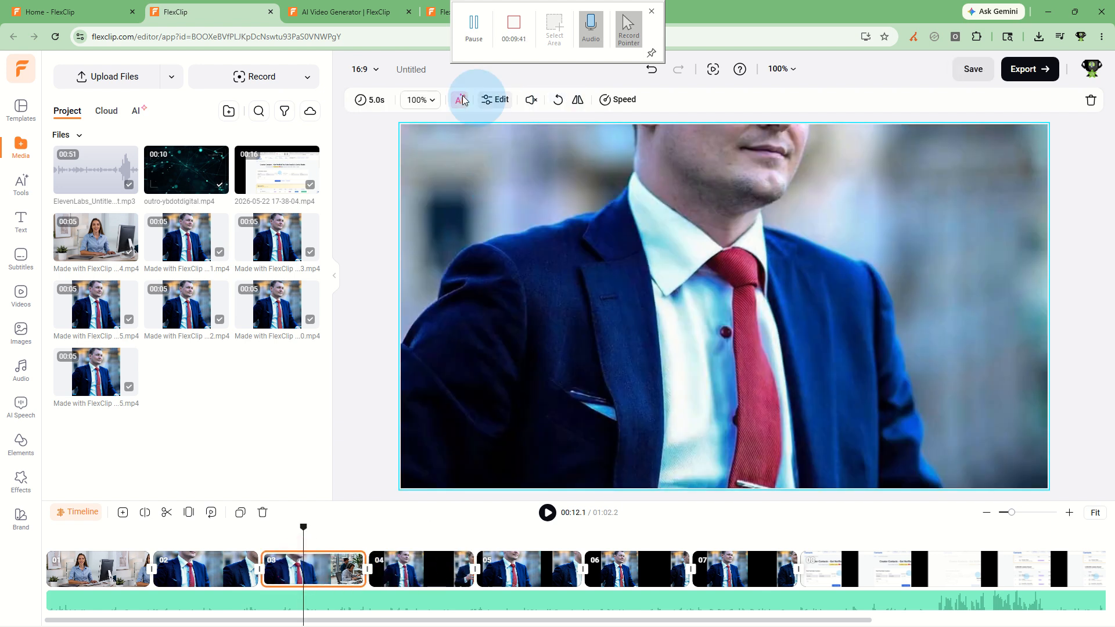
pyautogui.click(428, 98)
pyautogui.click(546, 100)
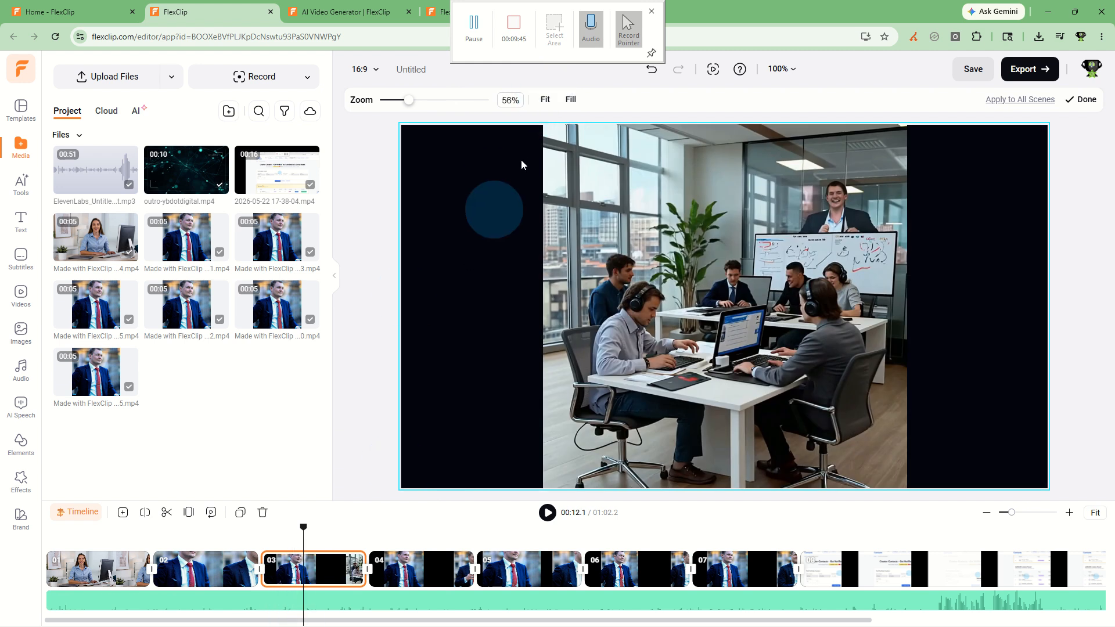
pyautogui.click(571, 100)
pyautogui.click(545, 99)
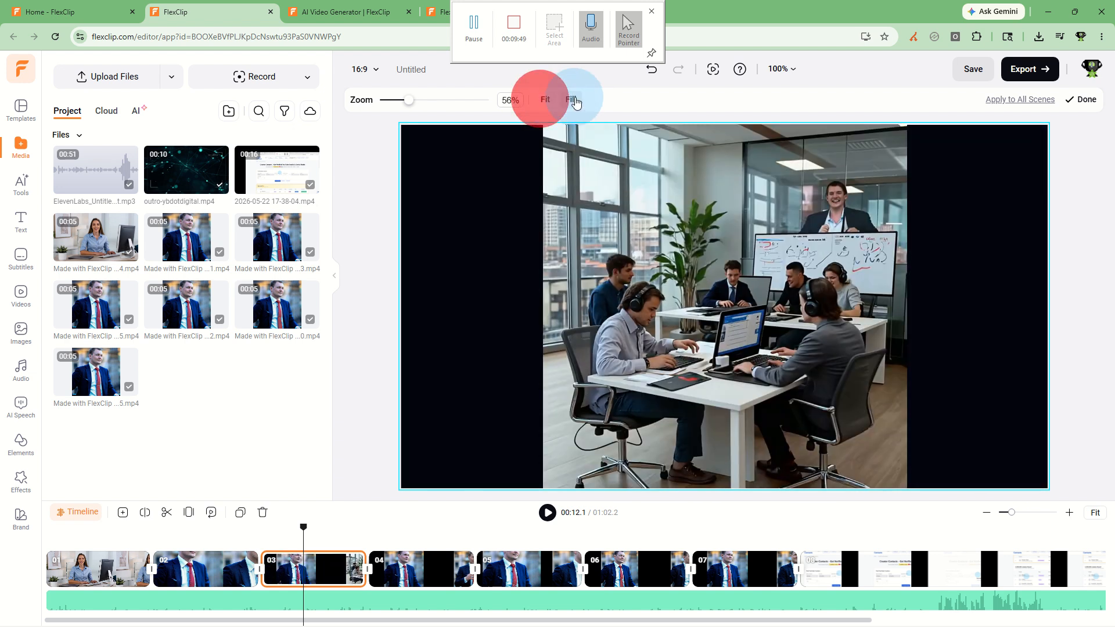
pyautogui.click(571, 100)
# Step: Fit the whole clip of scene 2 inside the frame
pyautogui.click(234, 558)
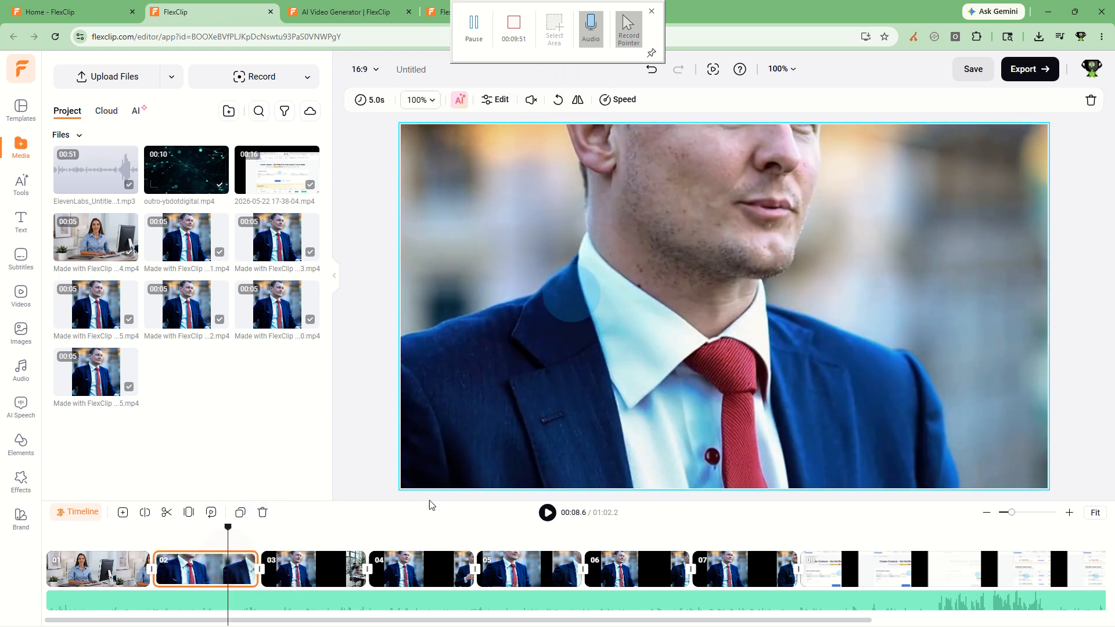
pyautogui.click(433, 102)
pyautogui.click(545, 100)
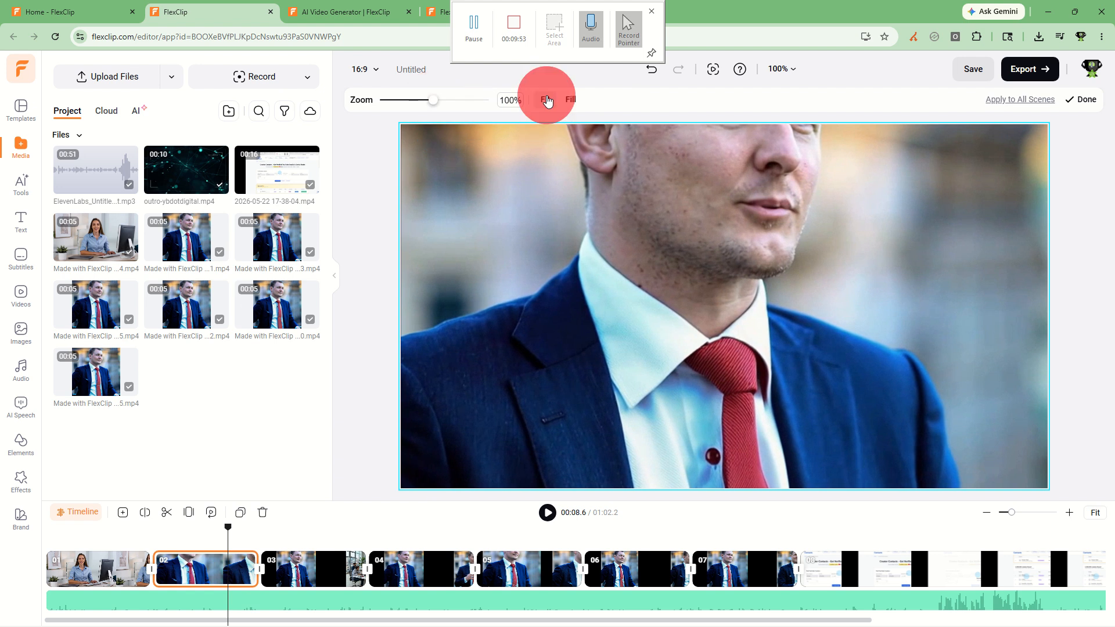
# Step: Scrub through the assembled scenes and audio to 50 seconds, and export the video
pyautogui.moveTo(97, 530); pyautogui.dragTo(486, 535)
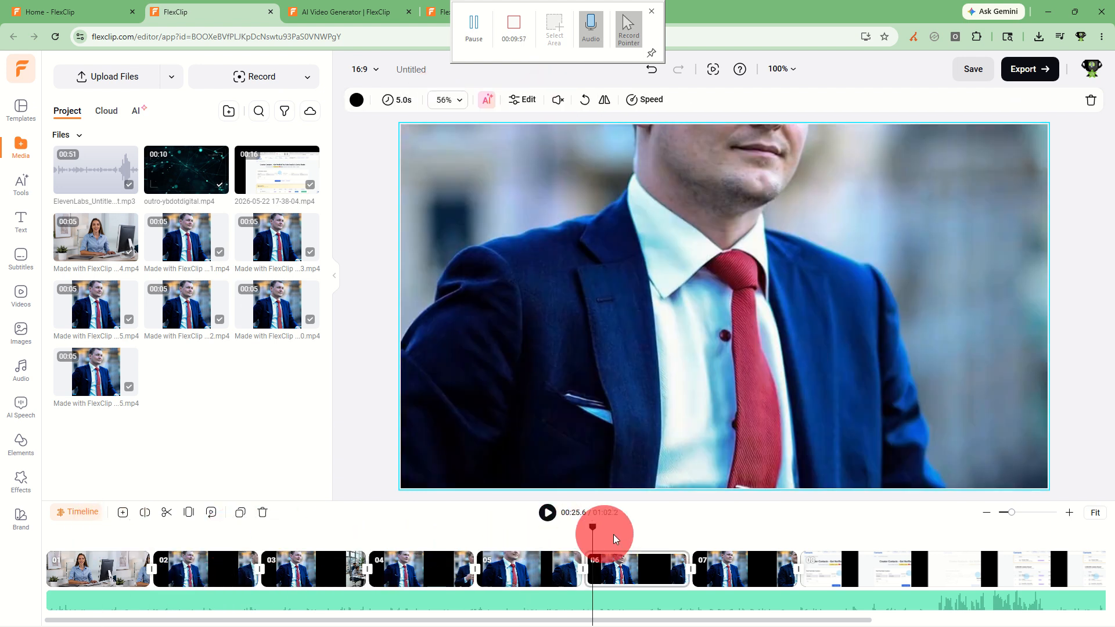
pyautogui.moveTo(613, 535); pyautogui.dragTo(1081, 607)
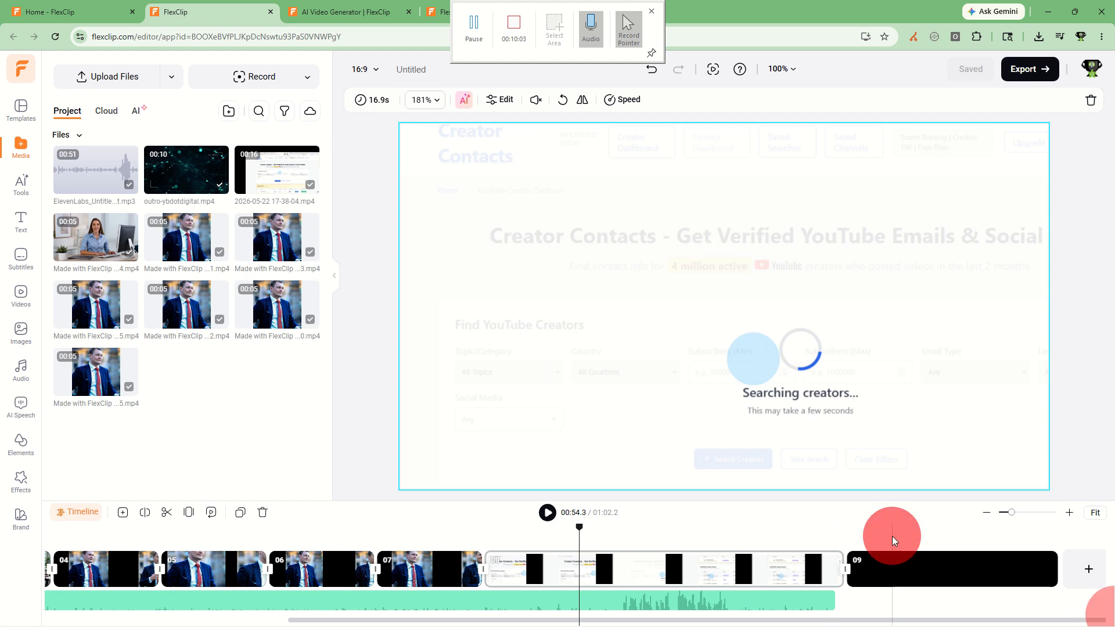
pyautogui.moveTo(892, 536); pyautogui.dragTo(798, 537)
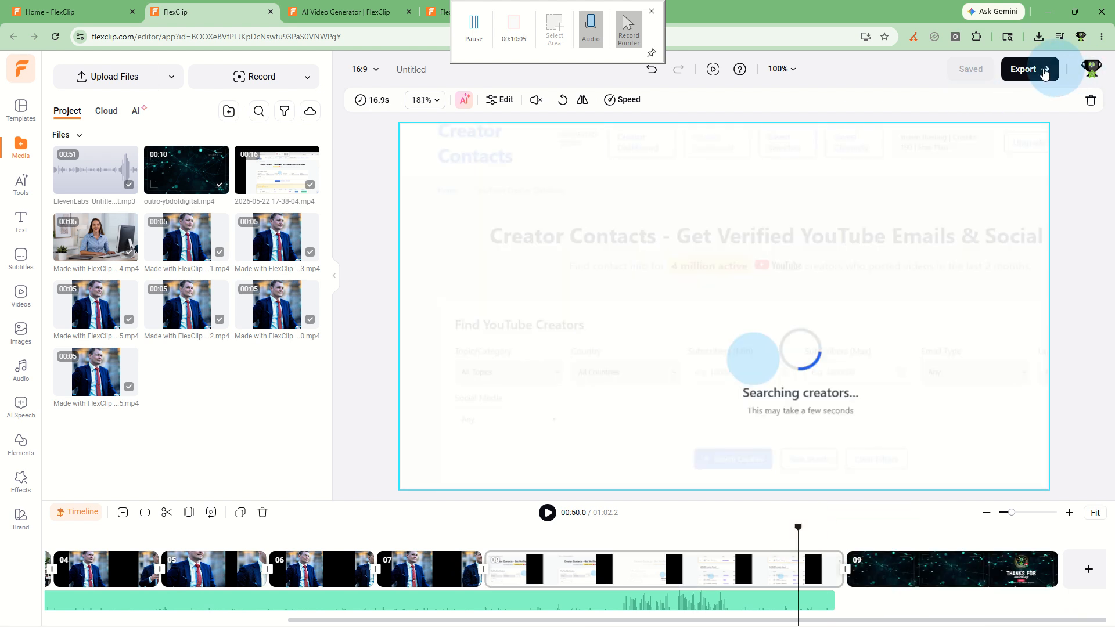
pyautogui.click(1024, 69)
pyautogui.click(989, 312)
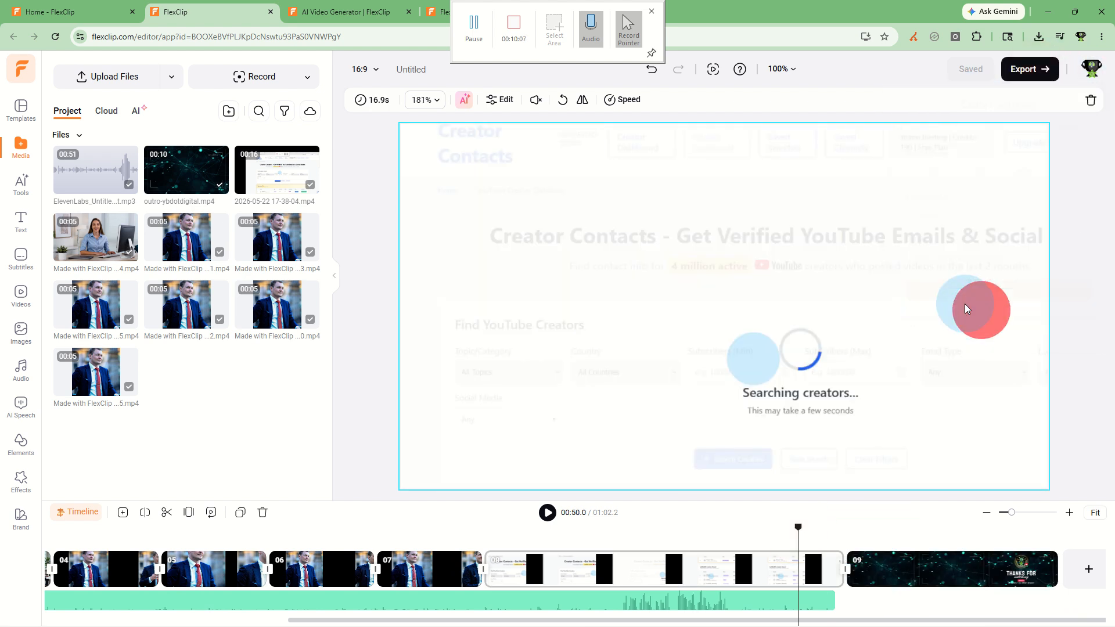